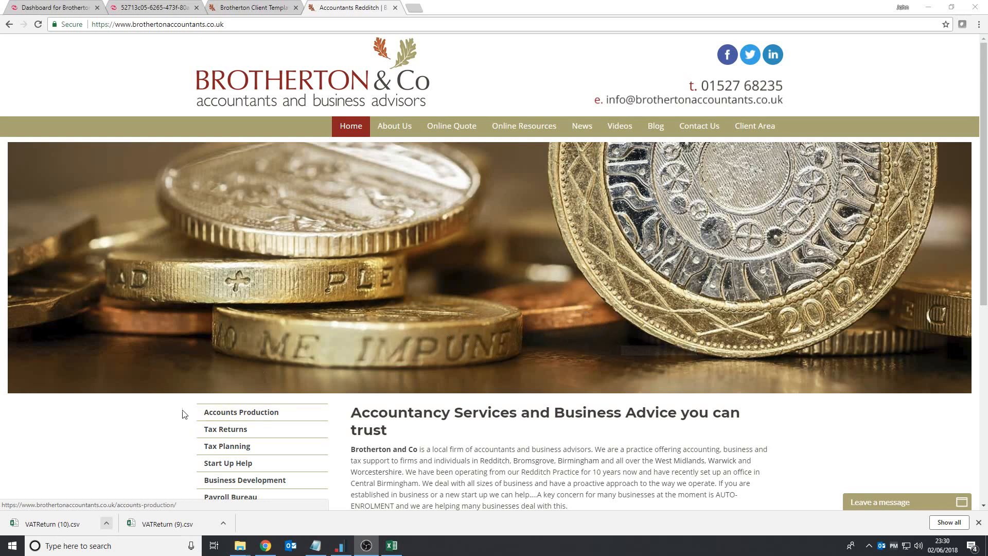
Look over the Brotherton client area, then switch to the KashFlow bookkeeping dashboard and view the list of invoices
left_click(238, 9)
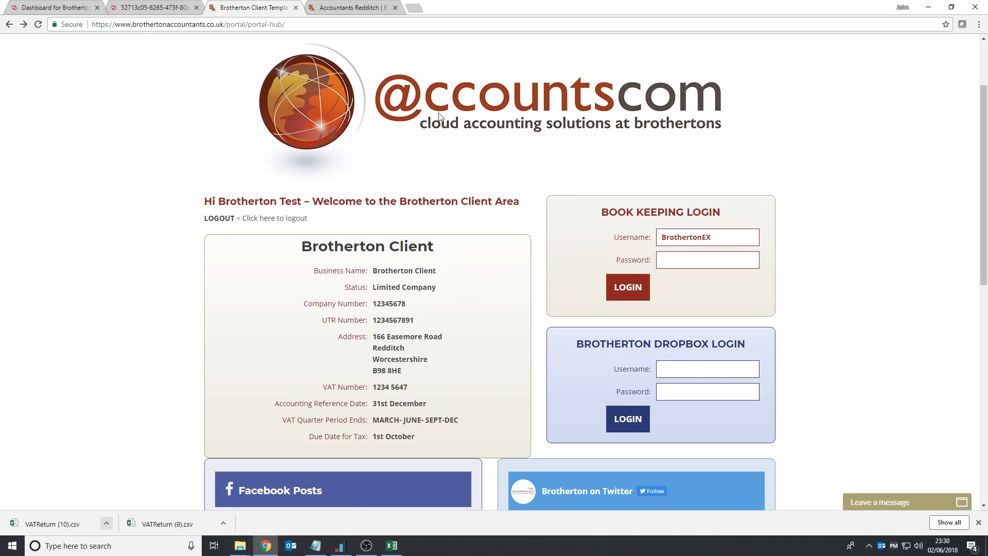
left_click(343, 14)
left_click(283, 14)
left_click(64, 11)
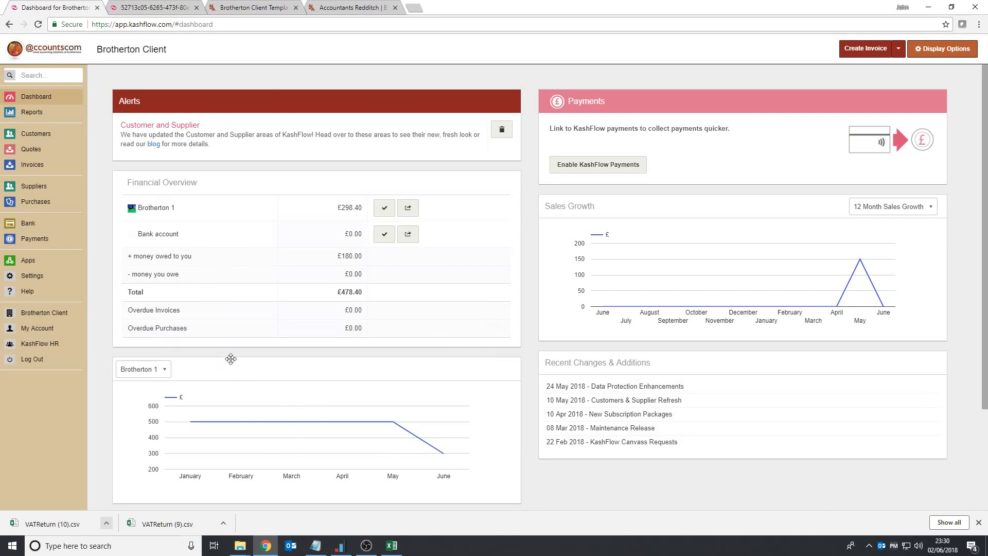
left_click(28, 164)
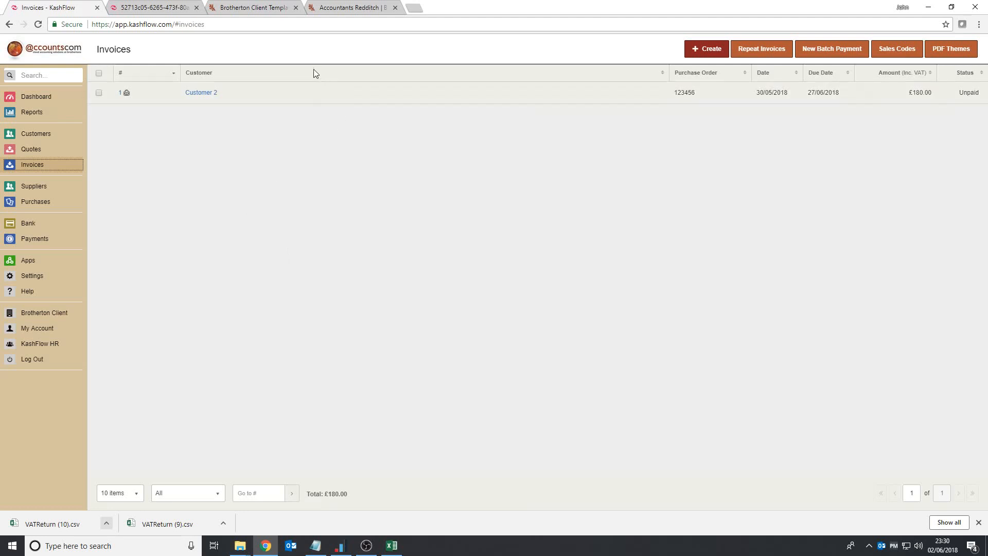
Create a customer named Customer 3, with the United Kingdom as the country
left_click(29, 135)
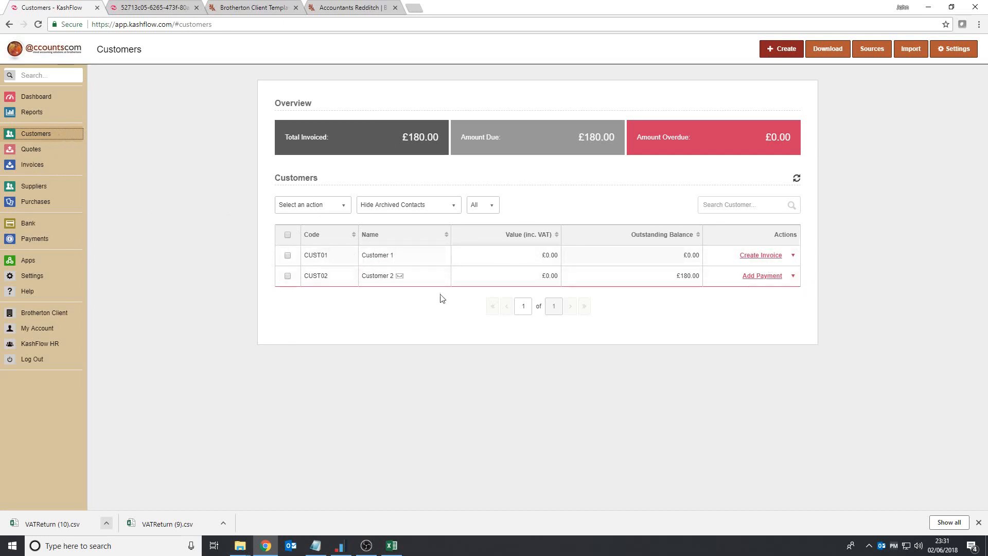
left_click(785, 57)
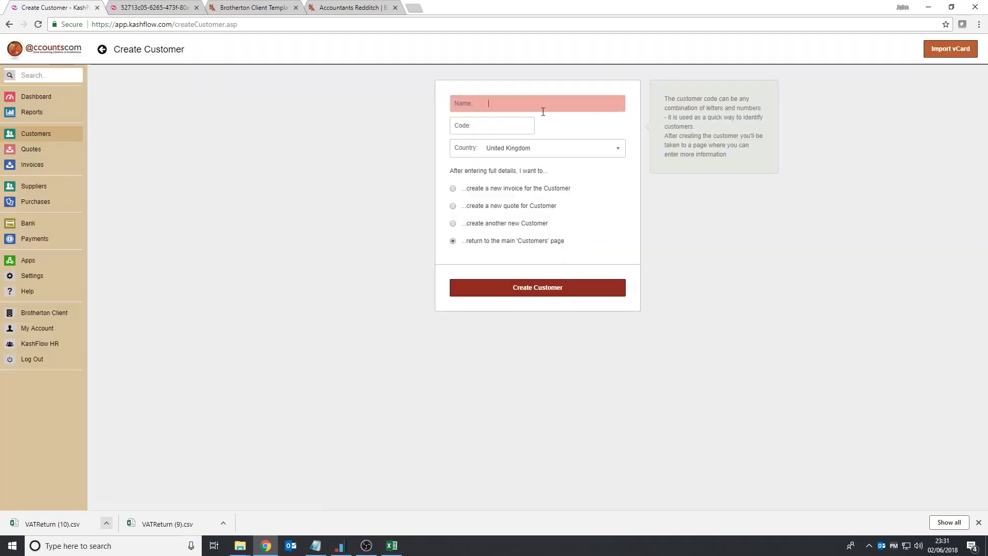
type("Cst")
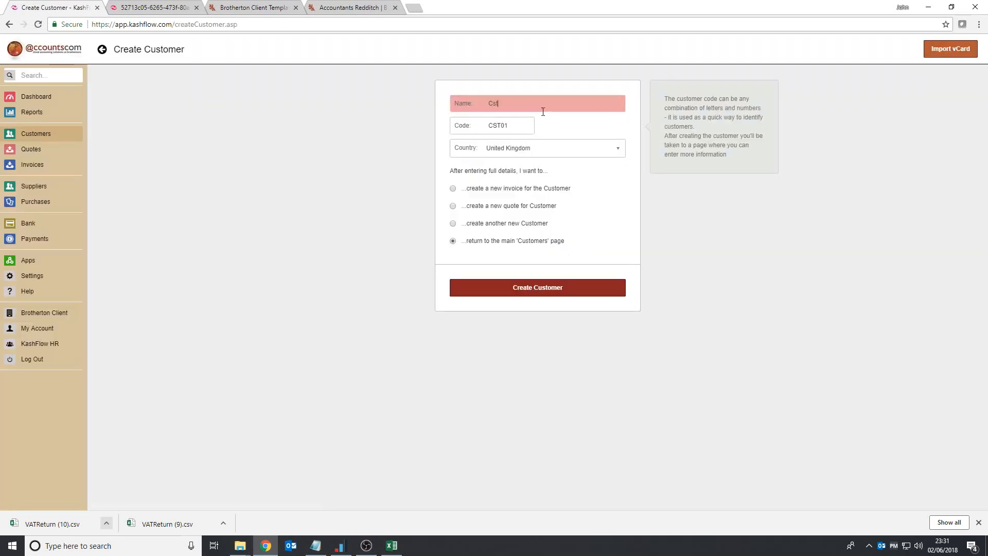
type("omer")
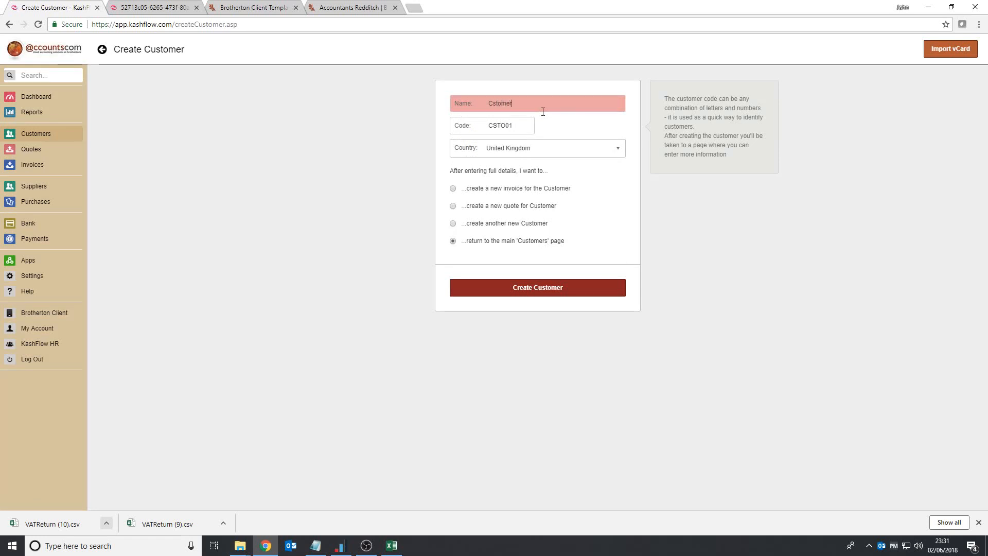
key("BackSpace")
key("BackSpace")
key("BackSpace")
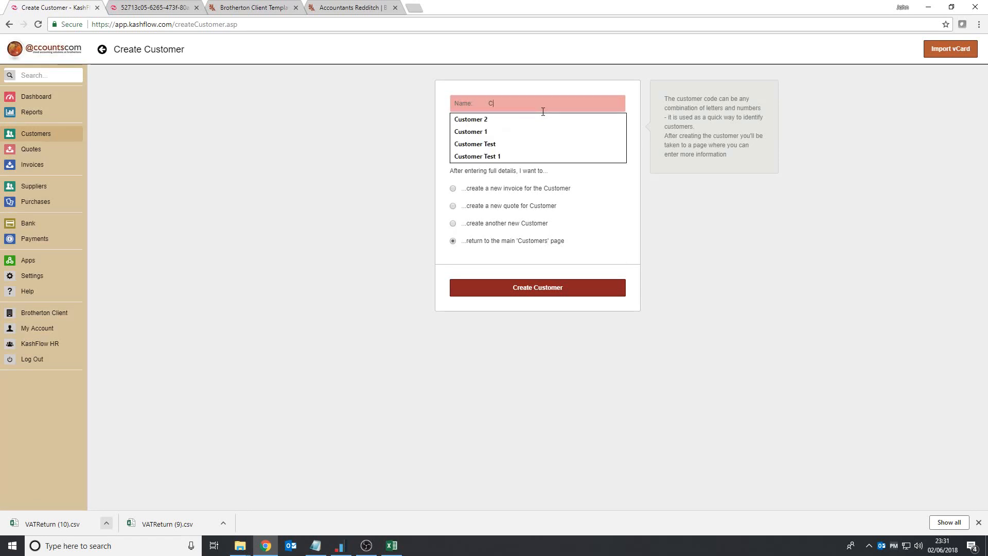
type("ustomer ")
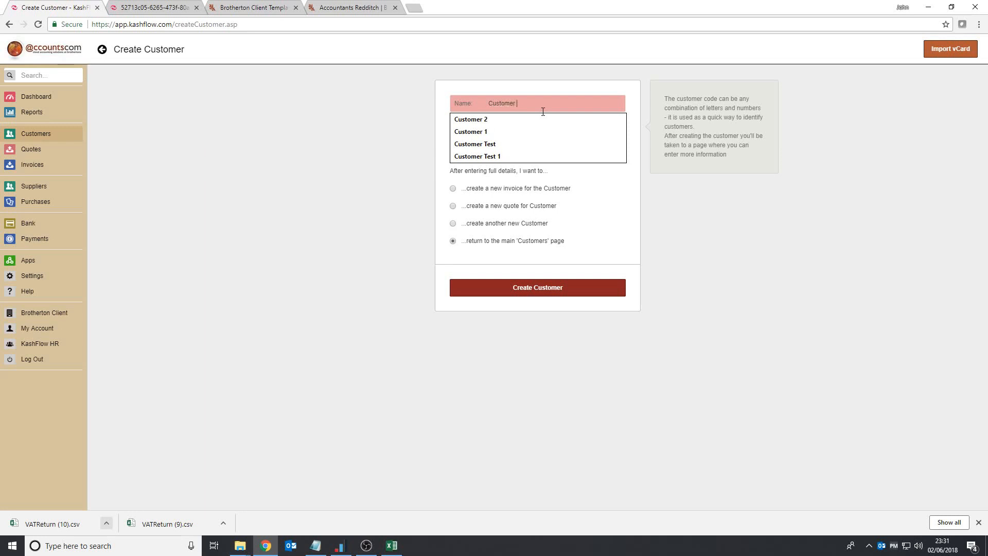
type("3")
left_click(546, 288)
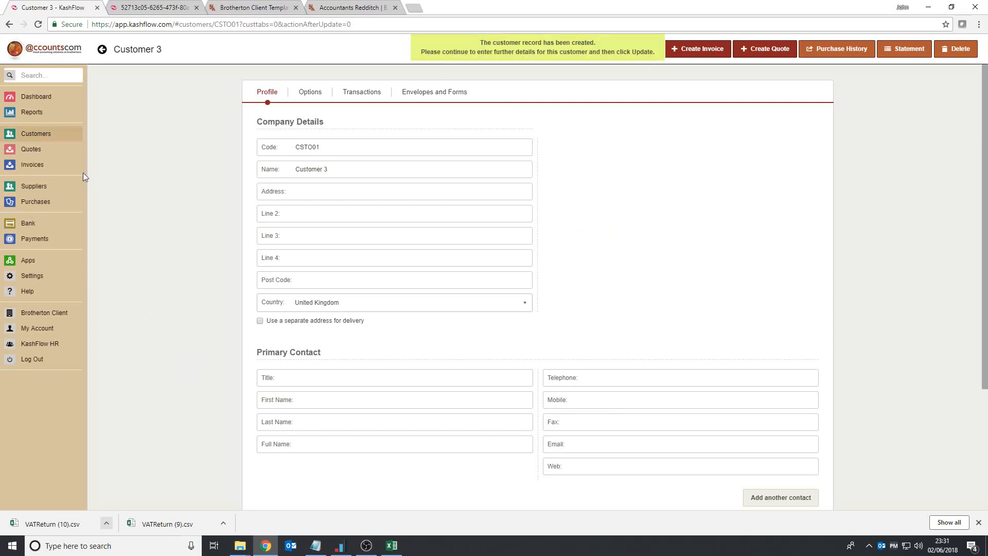
Open the Customer 3 record from the customer list and review its profile, options and transactions
left_click(33, 134)
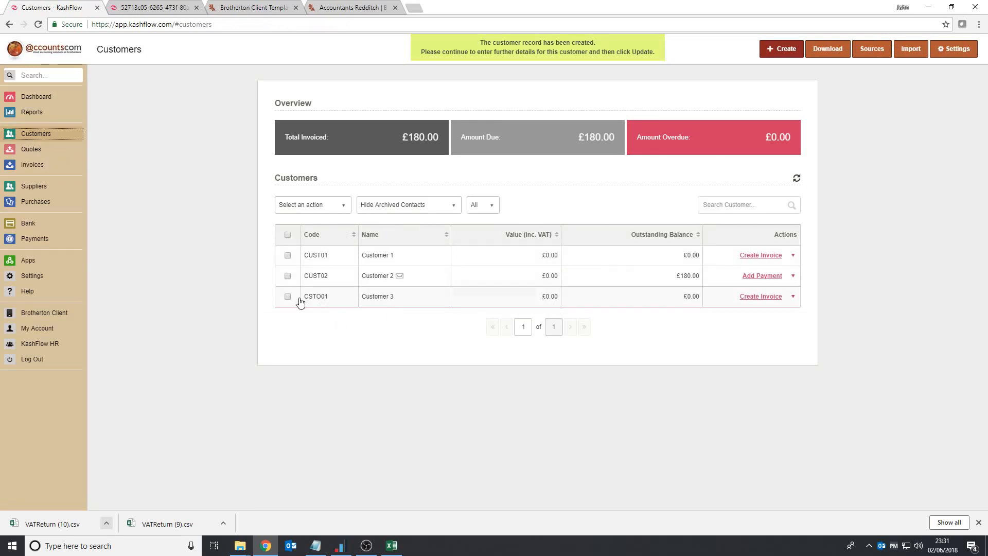
left_click(32, 165)
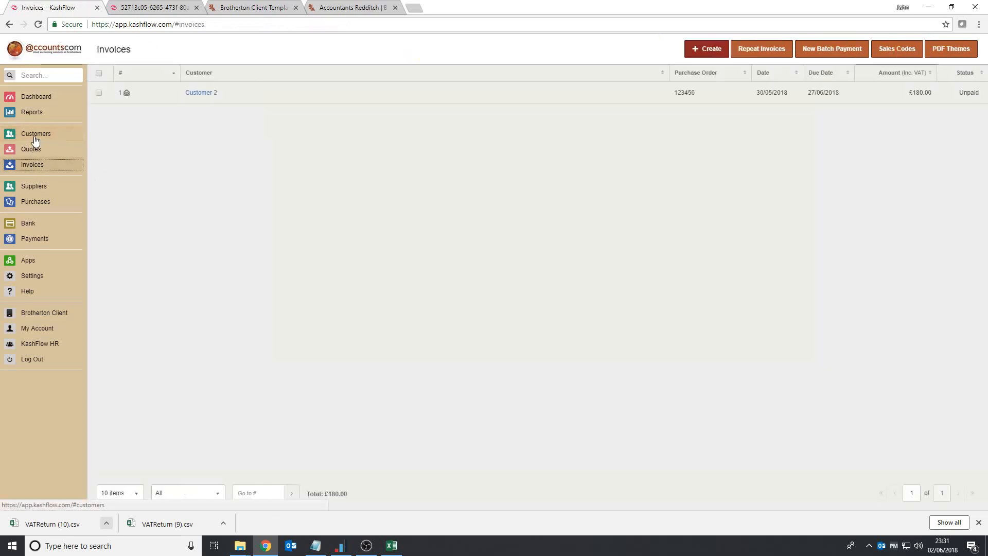
left_click(379, 297)
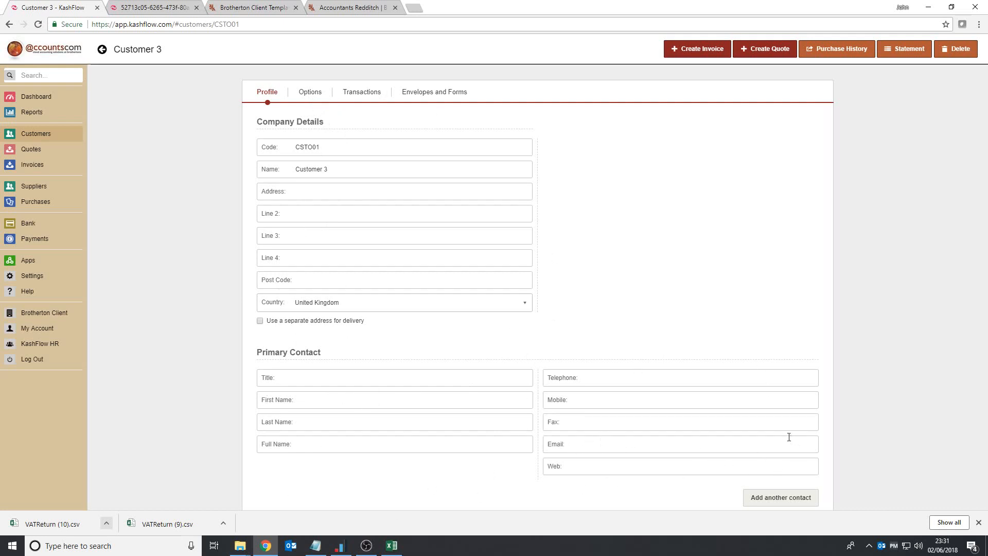
left_click(304, 96)
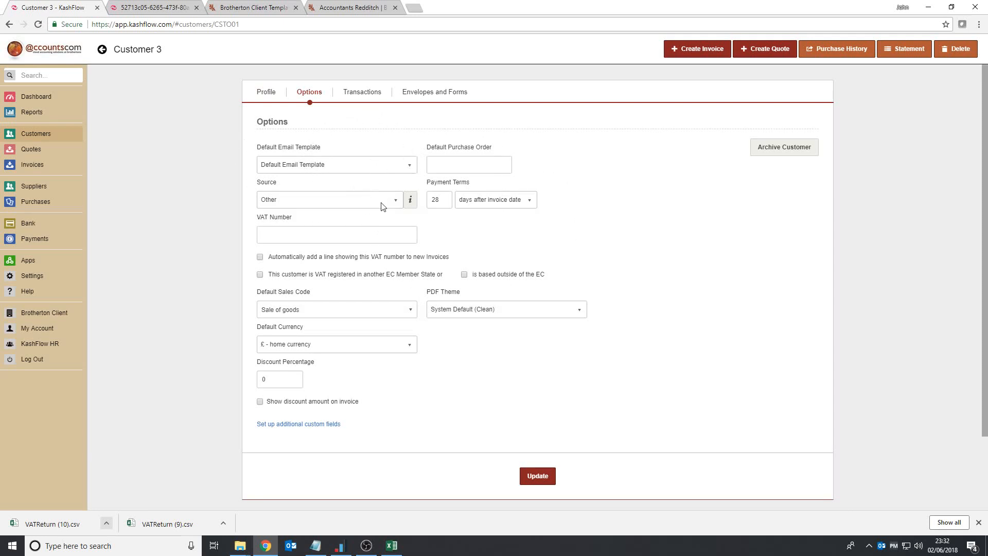
left_click(361, 93)
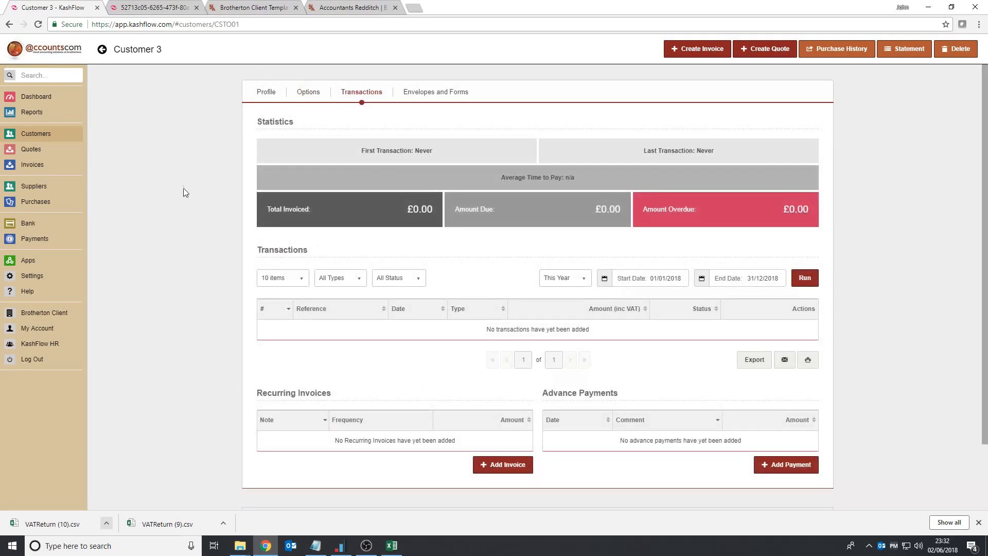
Check the customer list and view Customer 2's Invoice 1 from the invoice list
left_click(31, 132)
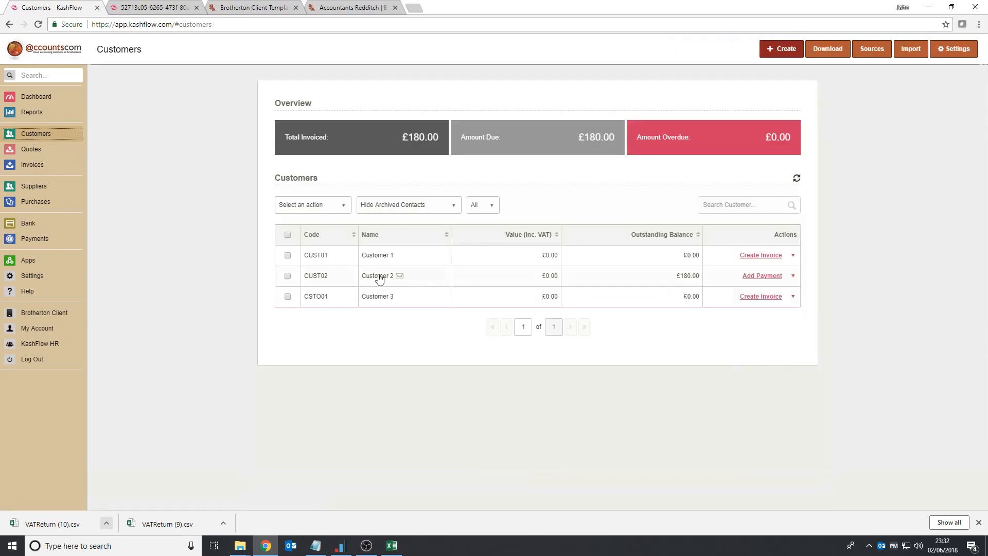
left_click(34, 165)
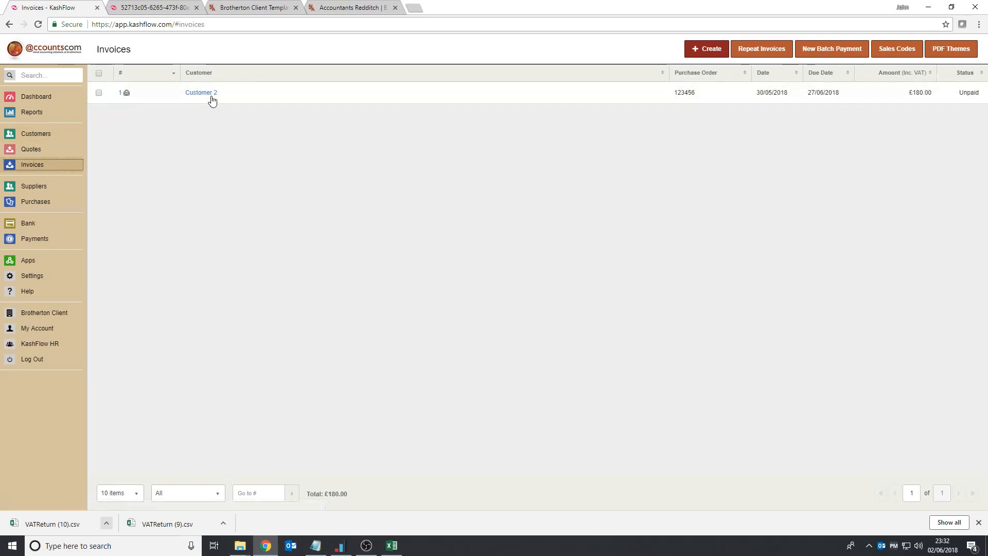
left_click(121, 94)
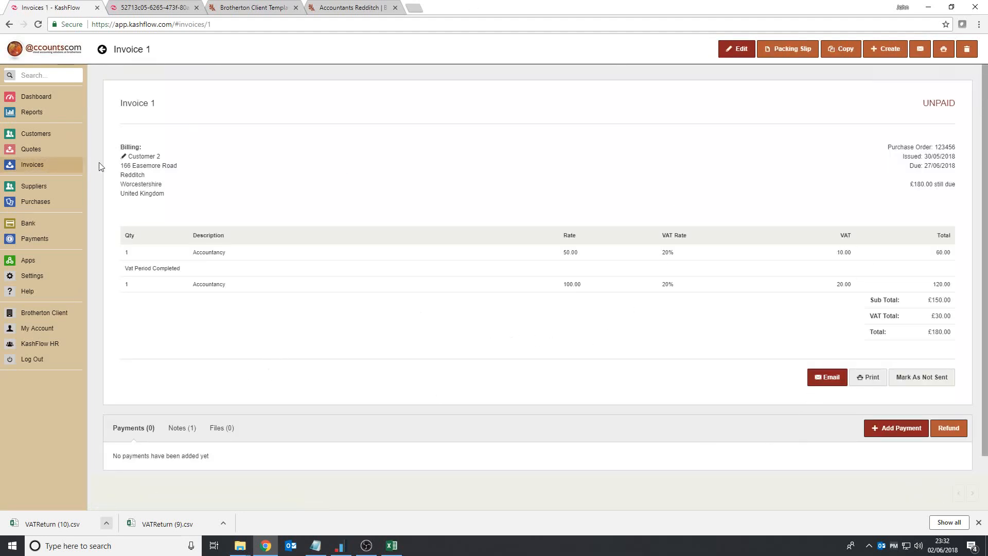
Open the Customer 2 record from the invoice list and review its options, transactions, and envelopes and forms
left_click(36, 133)
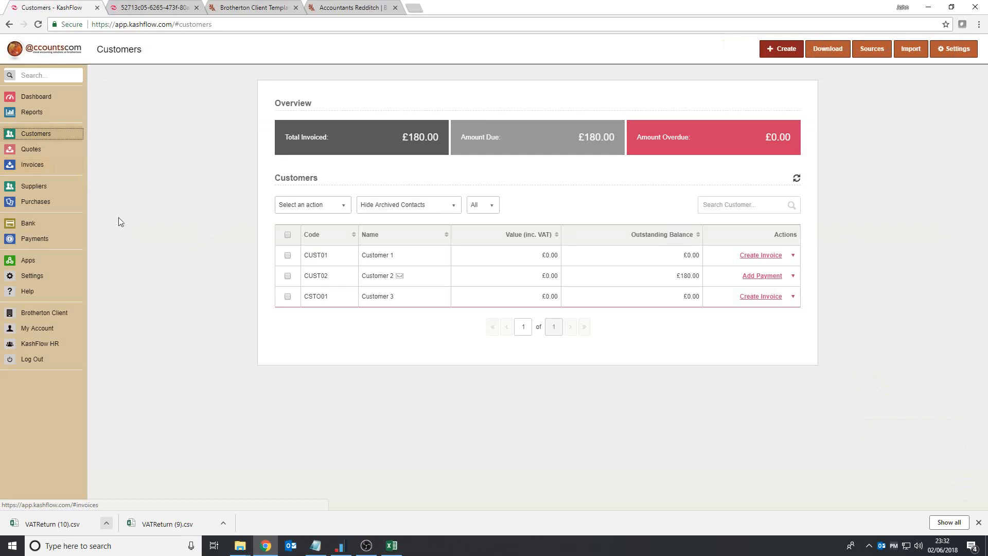
left_click(31, 166)
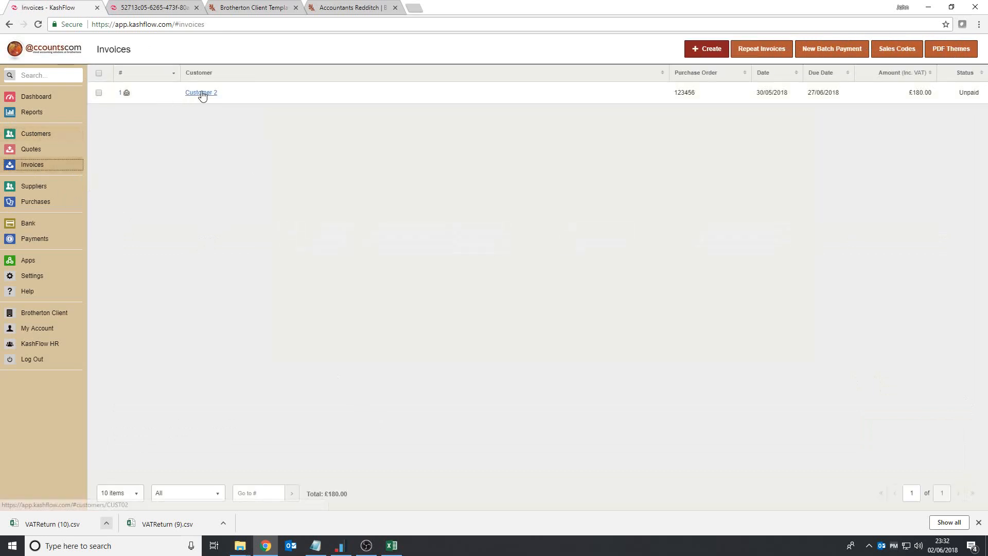
left_click(201, 93)
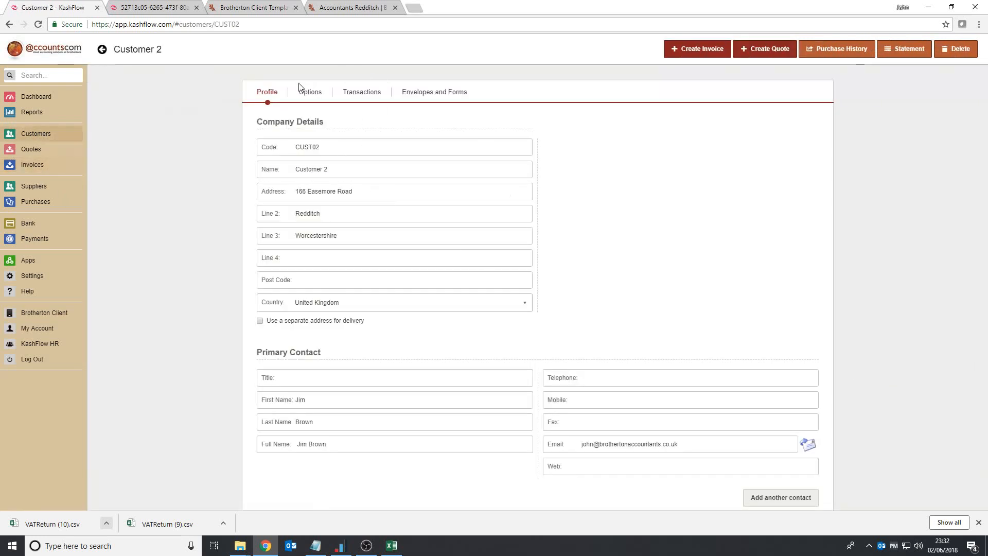
left_click(306, 91)
left_click(370, 94)
left_click(424, 94)
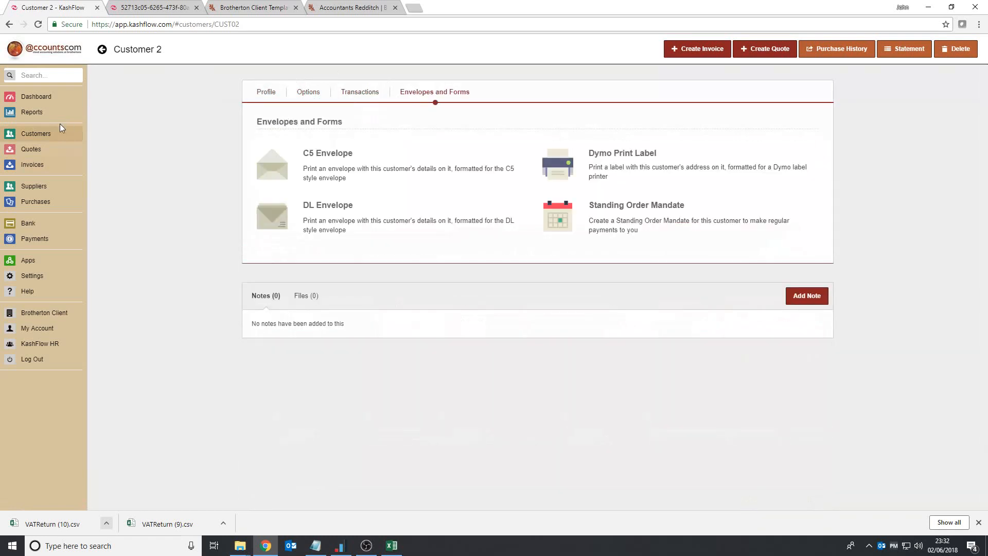
View Customer 2's invoice through the customer's transactions and again through the invoice list
left_click(43, 135)
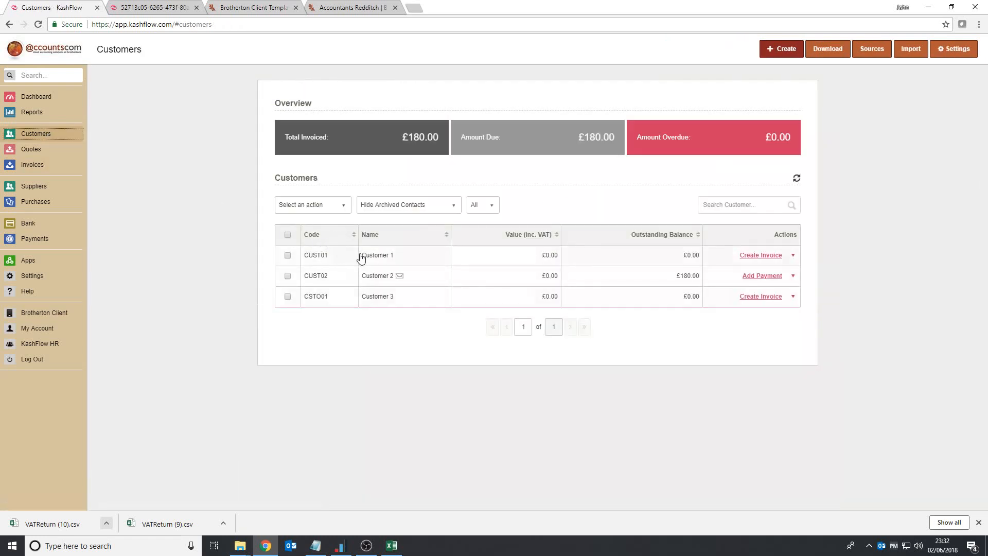
left_click(379, 277)
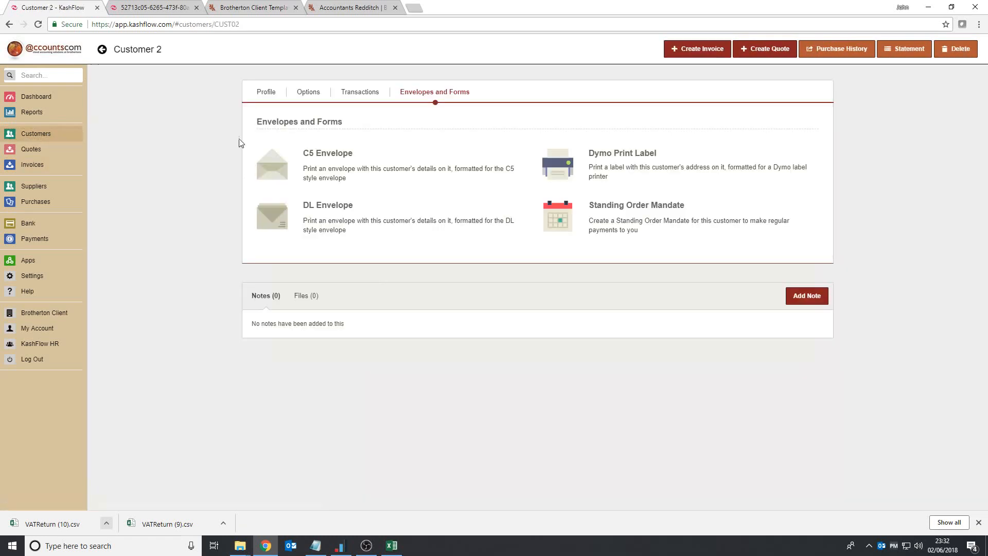
left_click(266, 92)
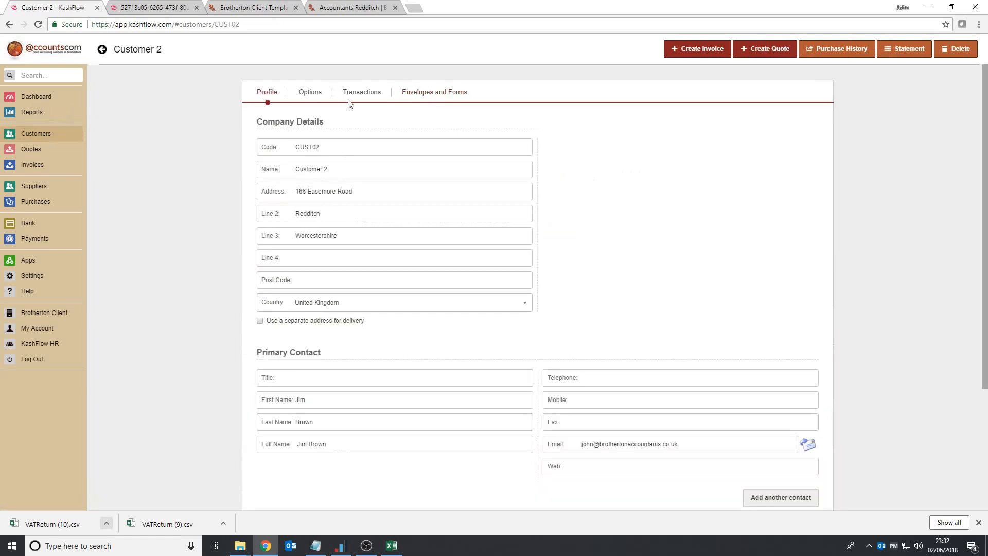
left_click(353, 93)
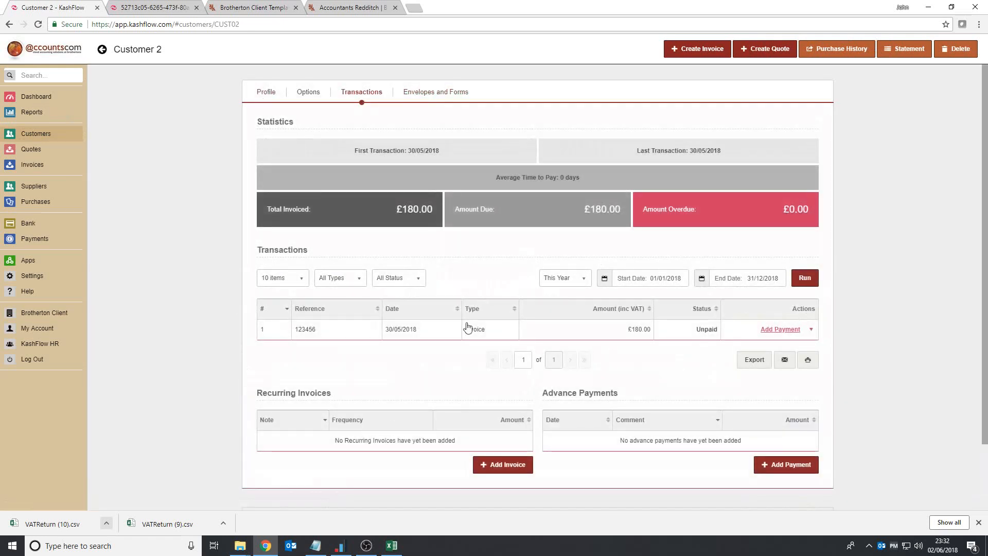
left_click(410, 330)
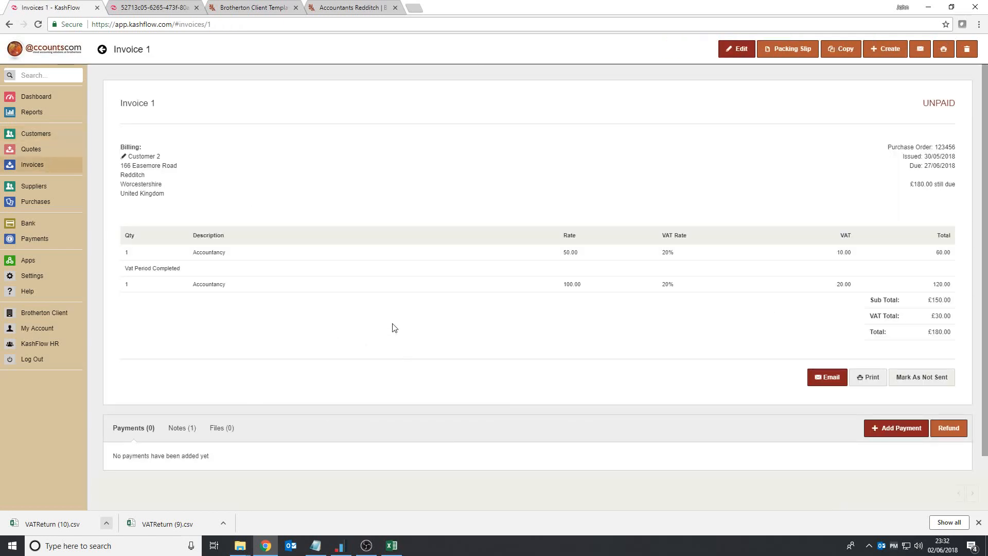
left_click(36, 165)
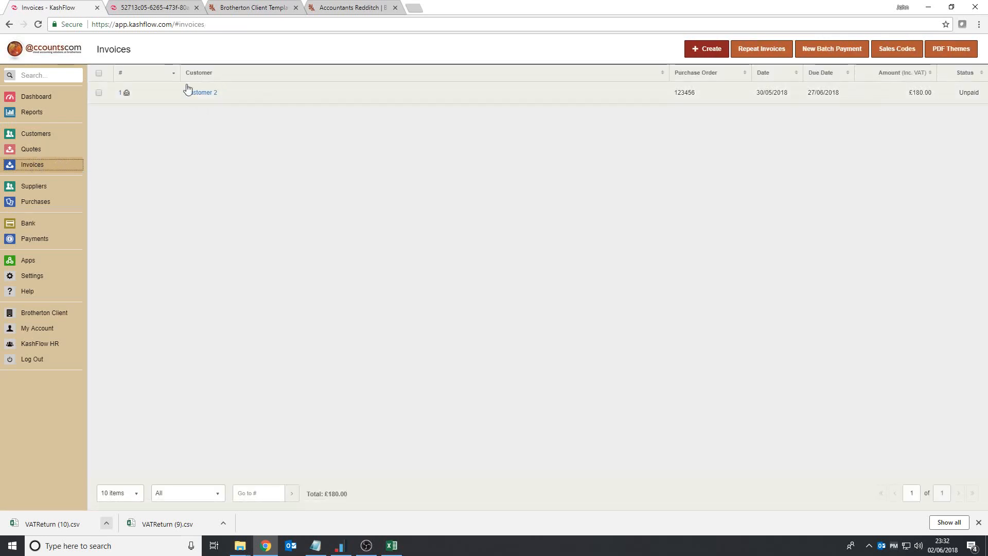
left_click(119, 95)
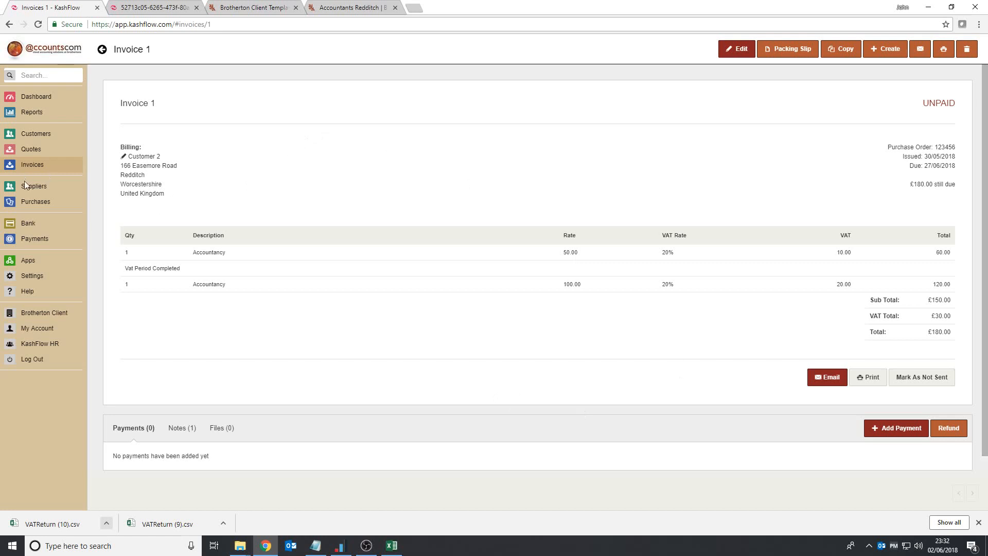
Start an email for the invoice in Customer 2's transactions and preview the attached Invoice-1.pdf
left_click(40, 134)
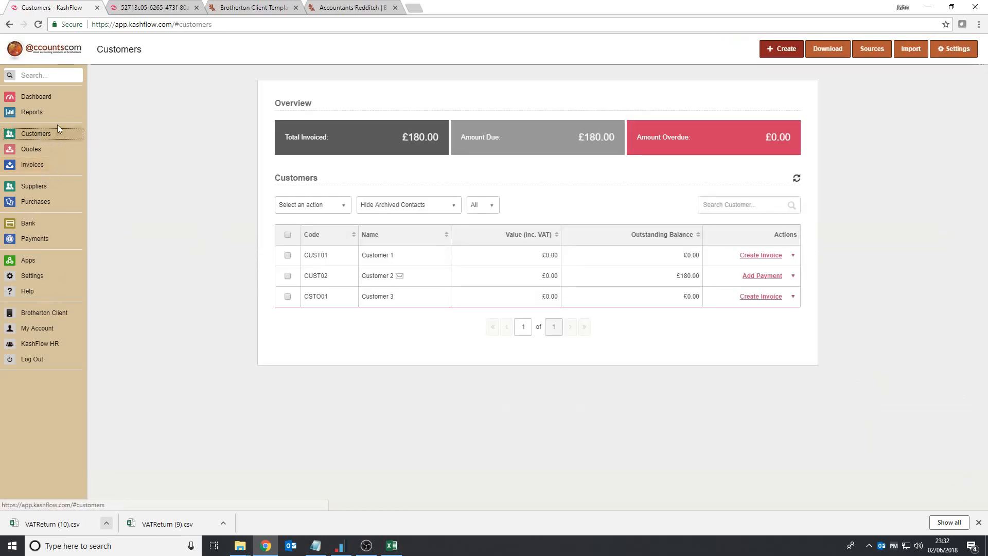
left_click(381, 277)
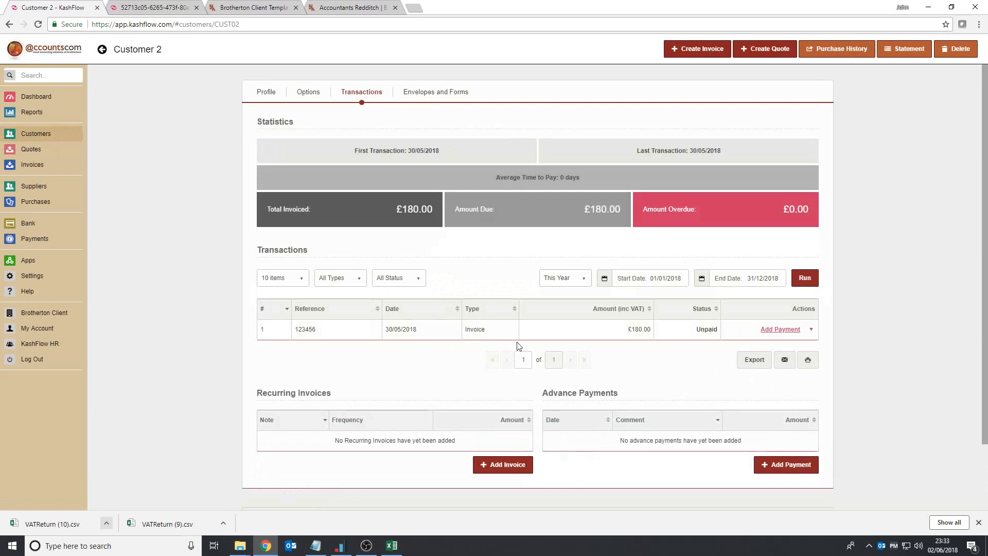
left_click(407, 330)
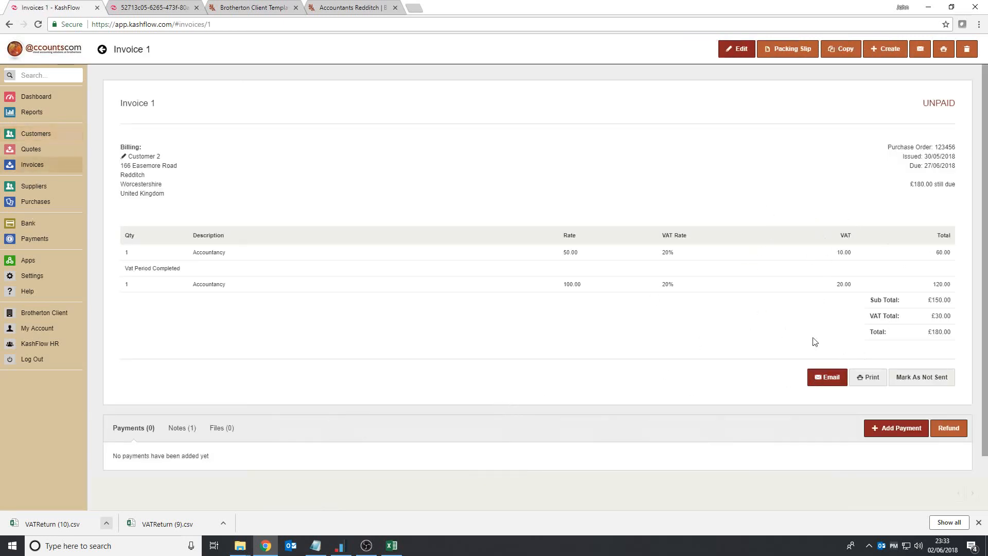
left_click(832, 379)
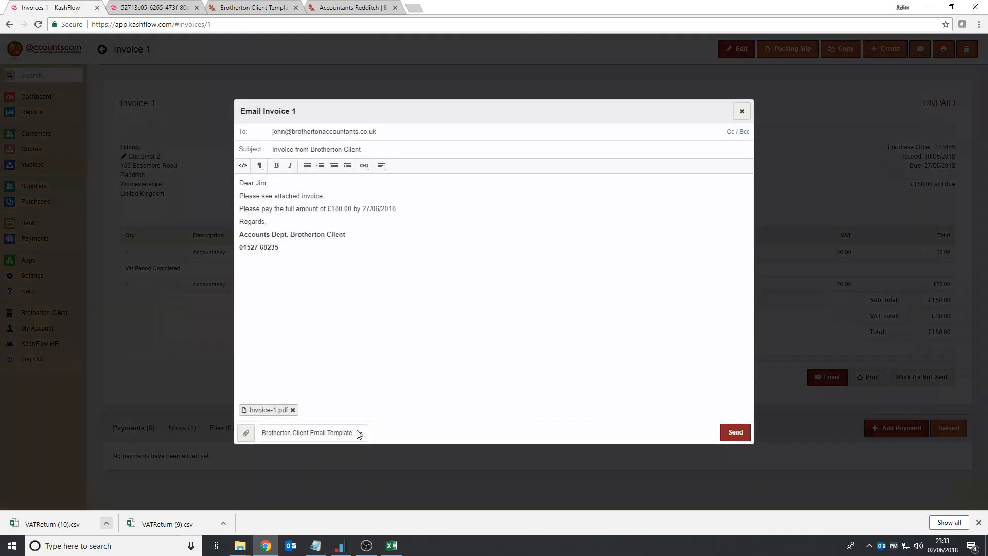
left_click(272, 410)
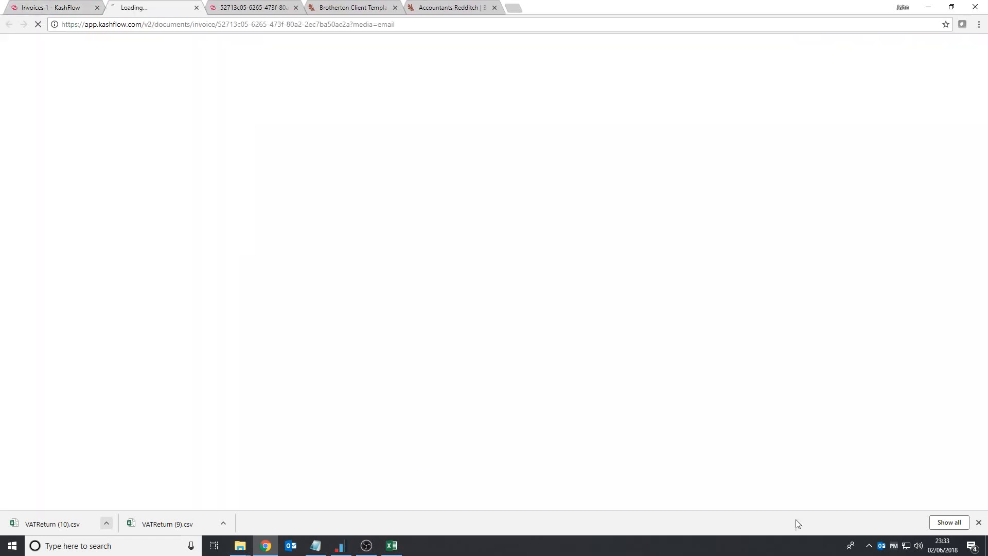
scroll(834, 249, "down", 3)
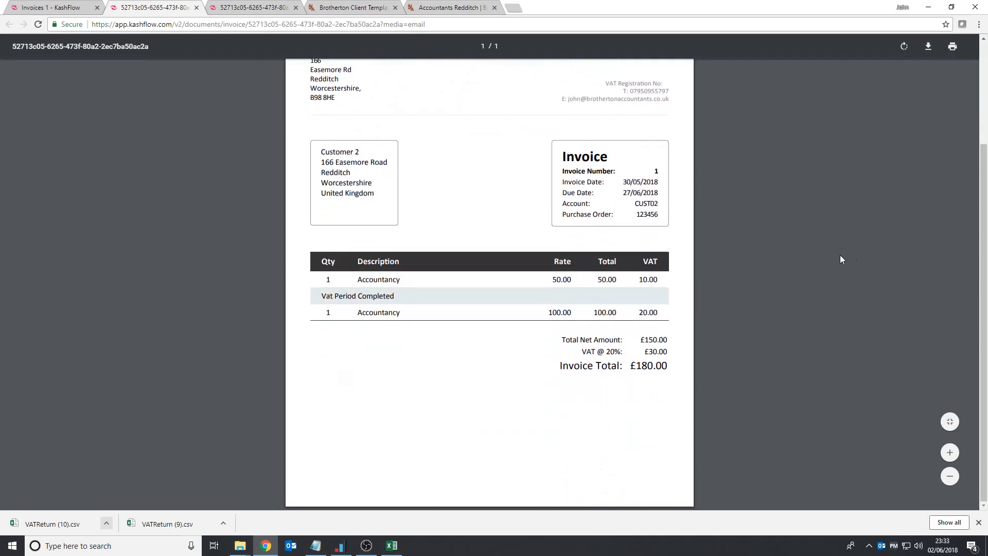
Finish viewing the invoice preview, look over the other open pages, and close the Invoice 1 email without sending it
scroll(837, 255, "up", 3)
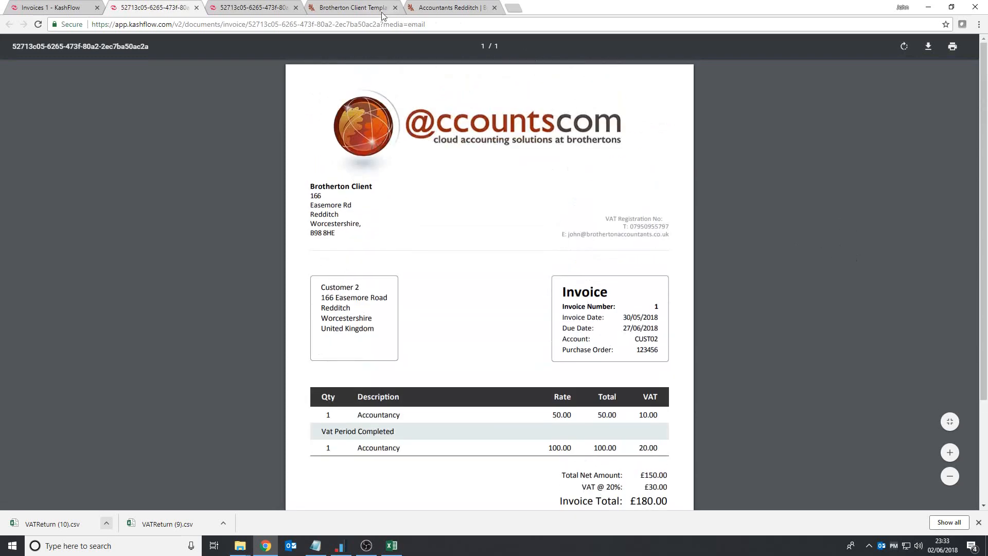
left_click(355, 8)
left_click(443, 7)
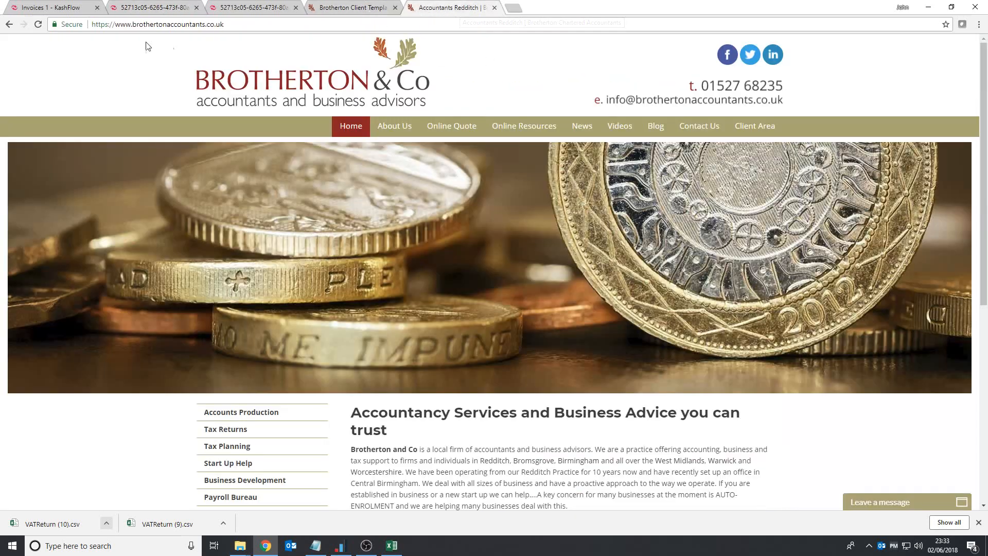
left_click(62, 8)
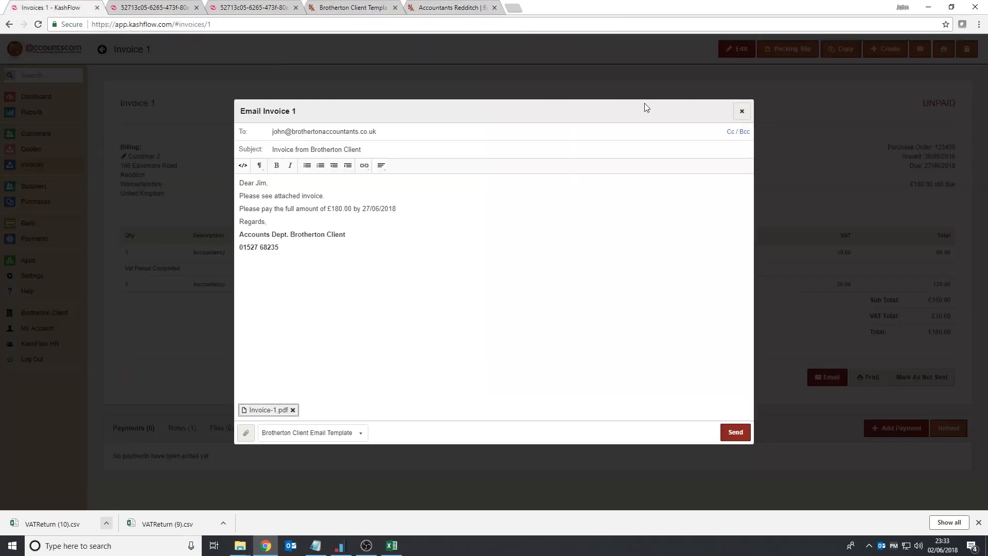
left_click(741, 107)
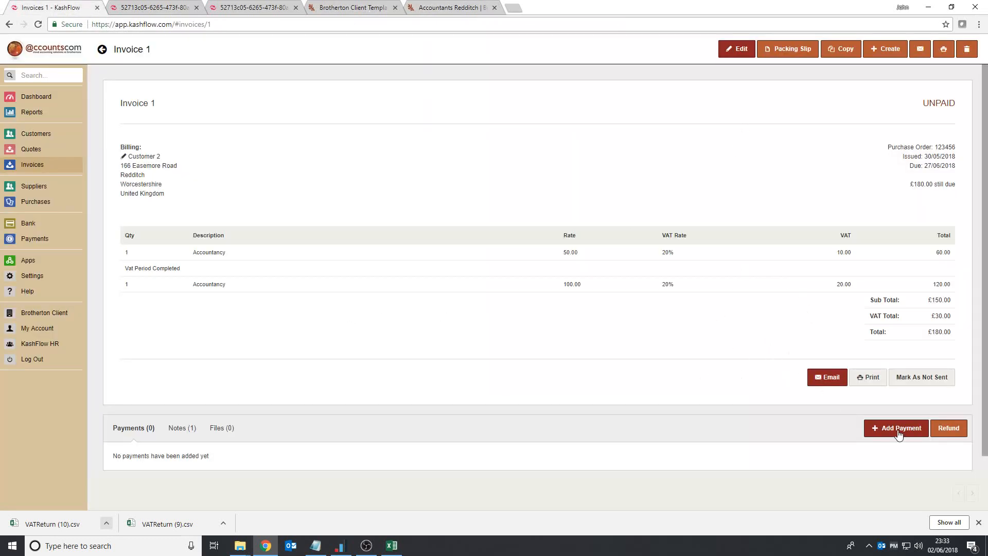
Check Customer 2's transactions from the customer list and return to the list
left_click(33, 136)
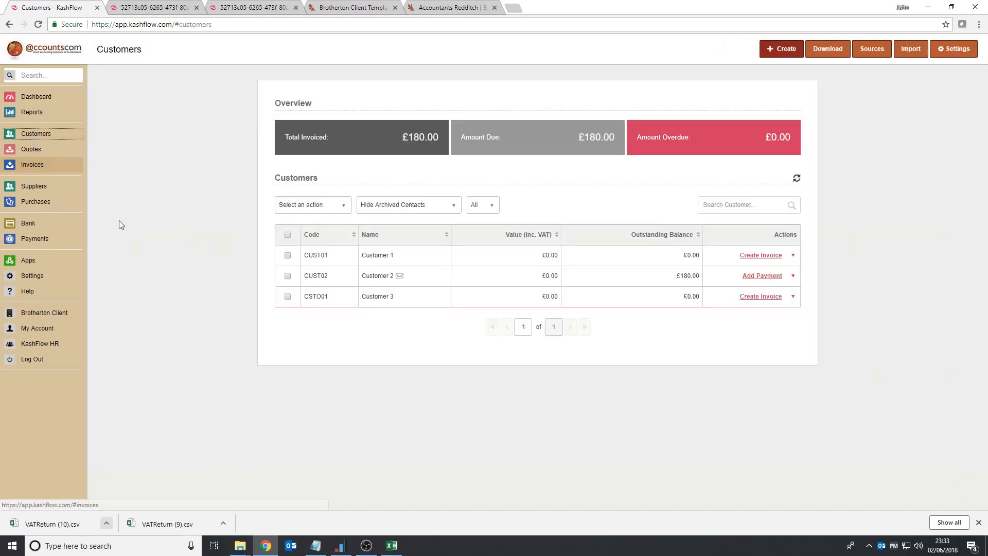
left_click(379, 277)
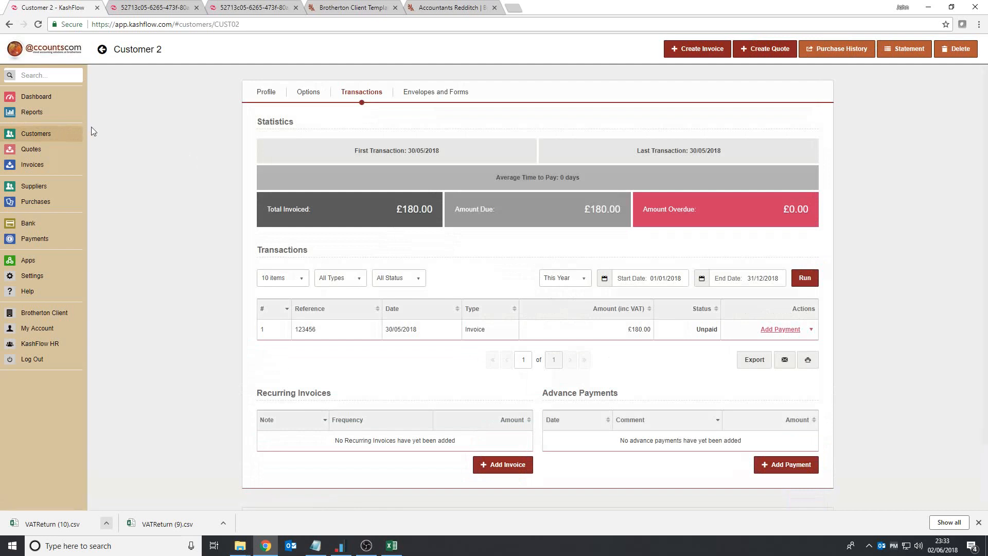
left_click(46, 134)
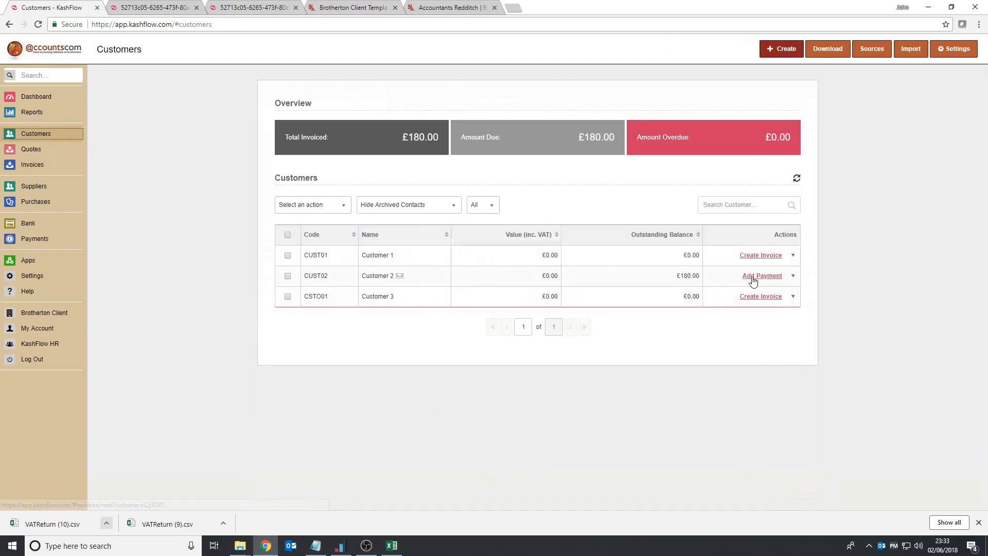
left_click(762, 276)
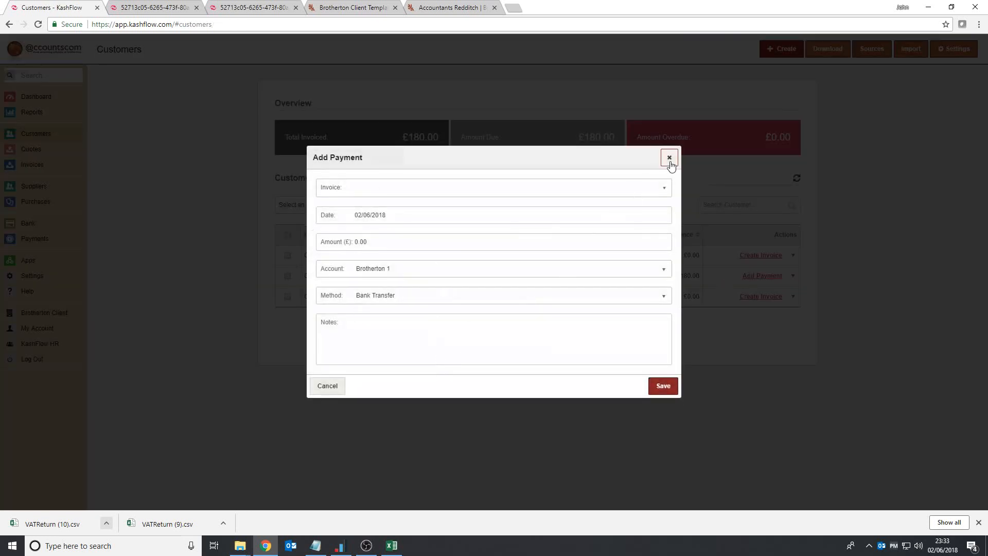
left_click(481, 192)
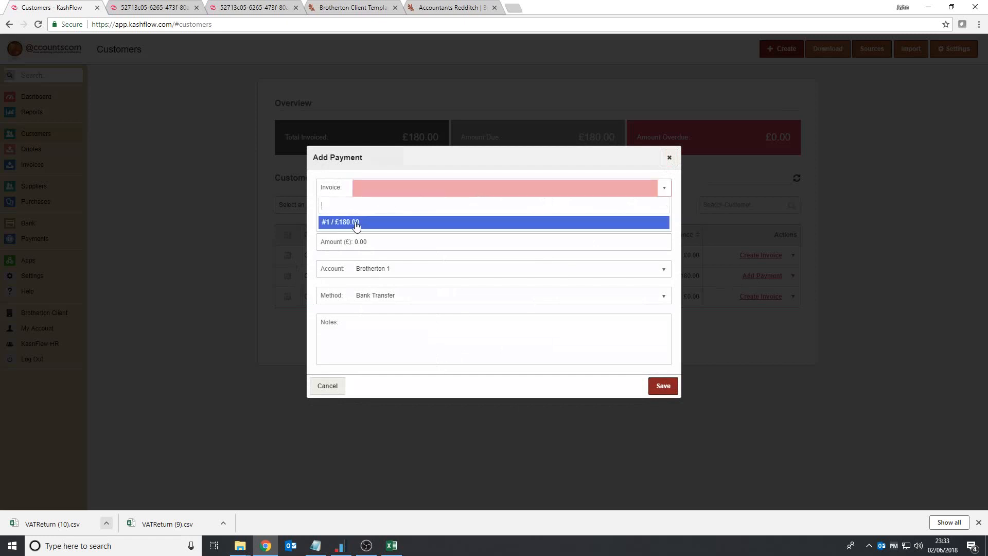
left_click(332, 221)
left_click(379, 218)
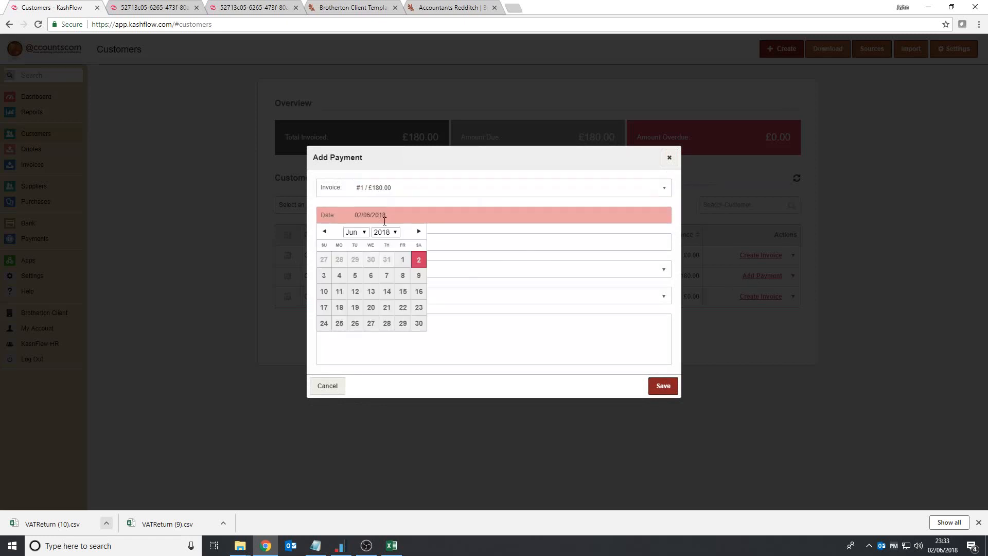
left_click(365, 233)
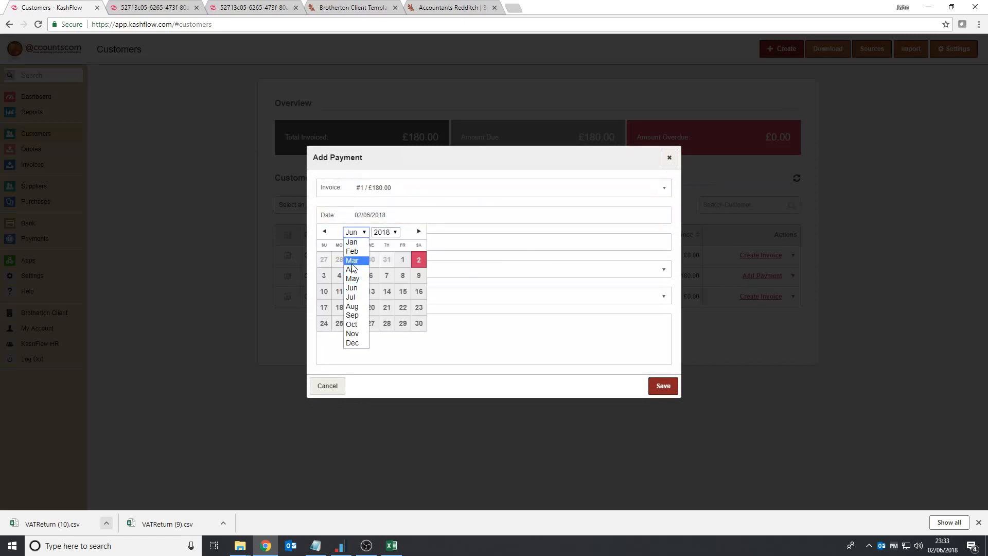
left_click(352, 261)
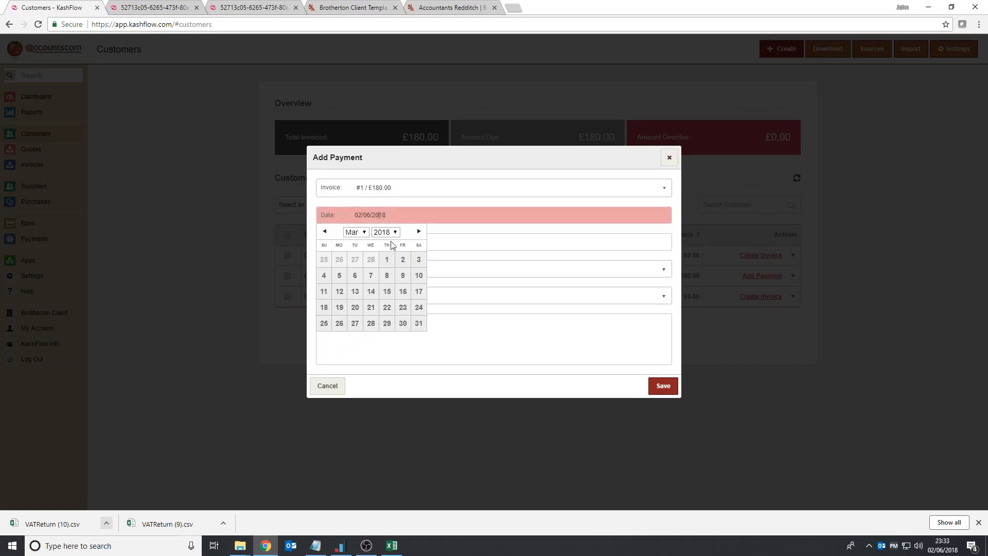
left_click(385, 276)
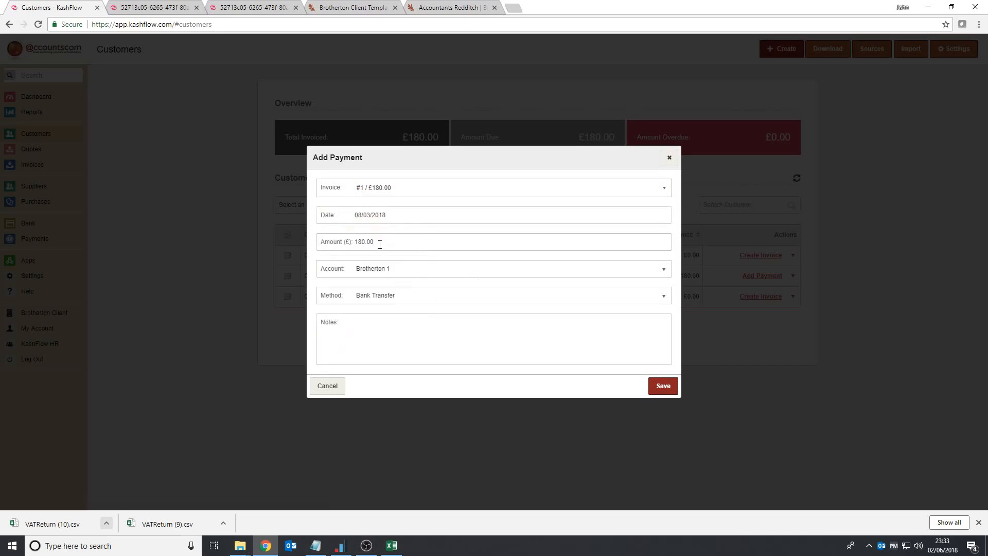
left_click_drag(381, 245, 356, 244)
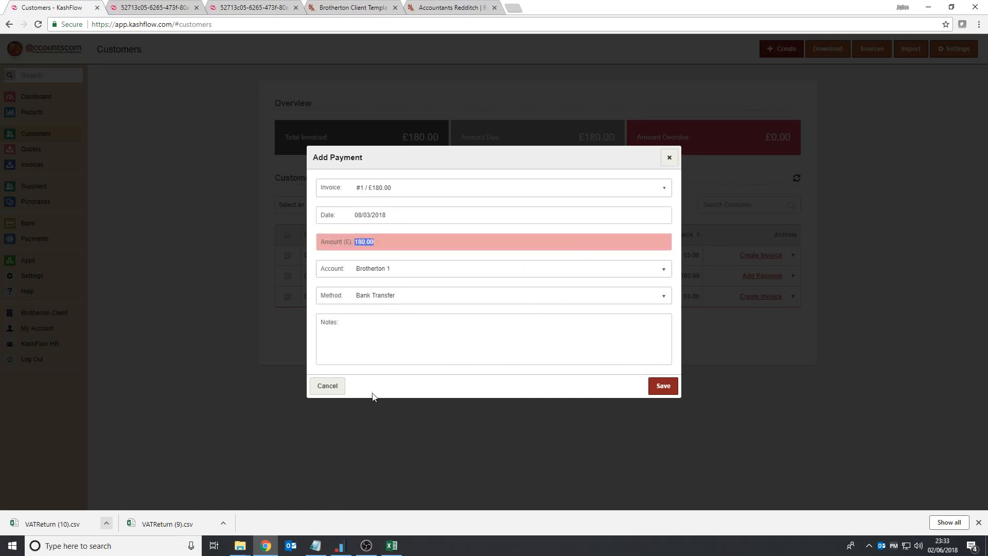
left_click(328, 385)
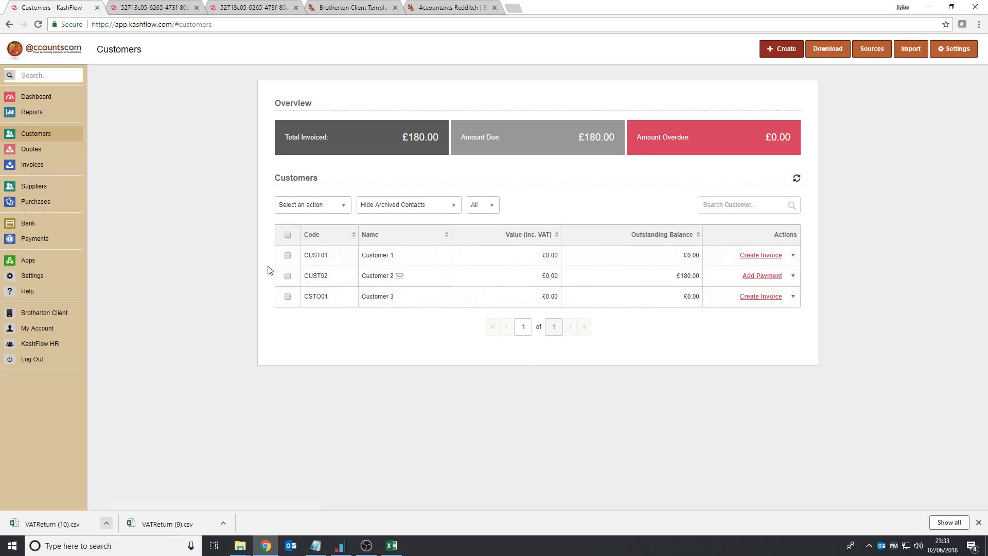
Record a £180.00 bank transfer payment dated 02/06/2018 into account Brotherton 1 against Customer 2's Invoice 1
left_click(37, 136)
left_click(32, 166)
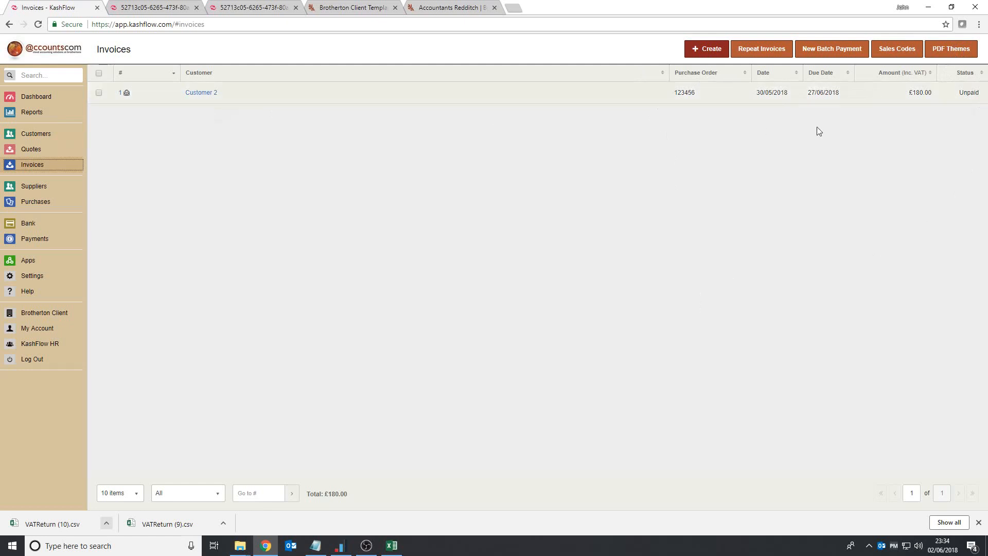
left_click(776, 94)
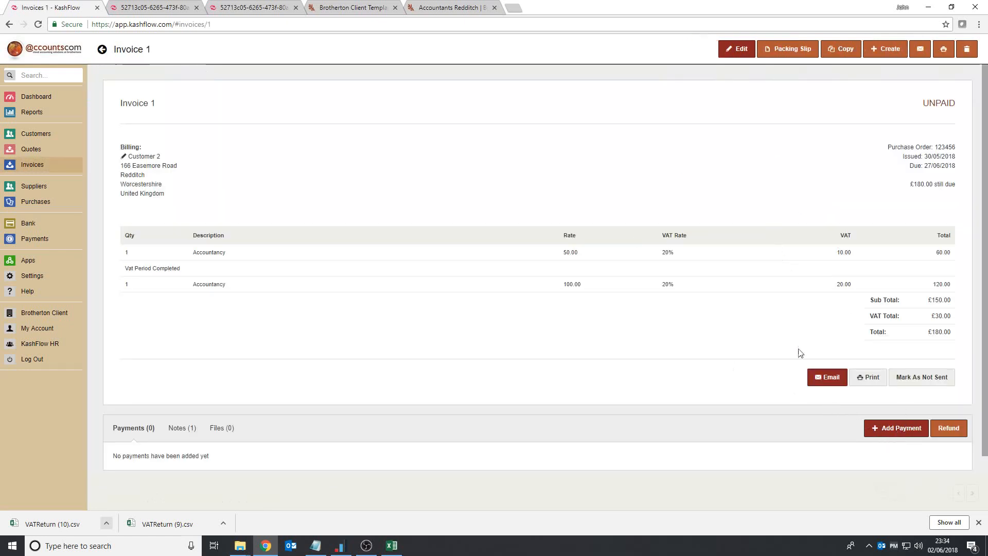
left_click(891, 434)
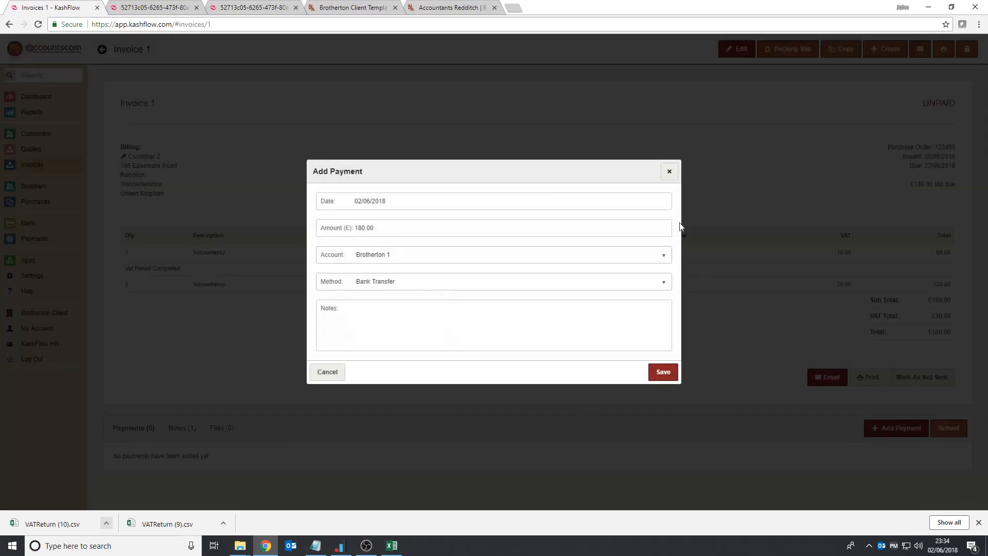
left_click(669, 171)
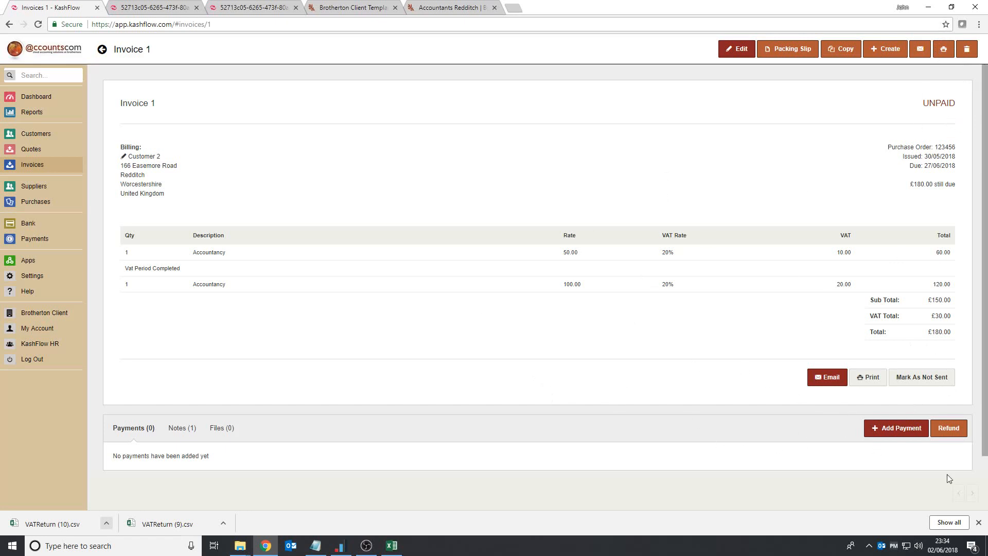
left_click(899, 431)
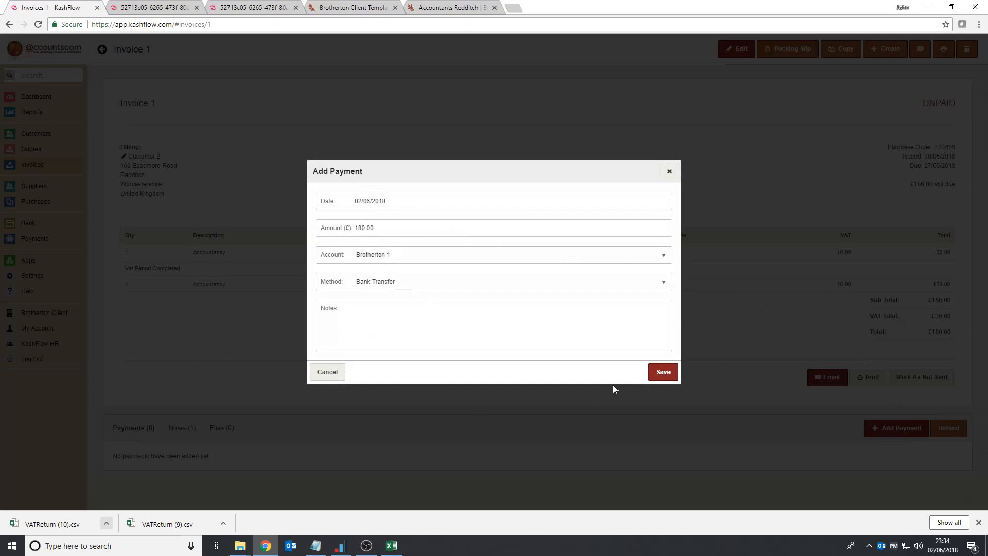
left_click(674, 376)
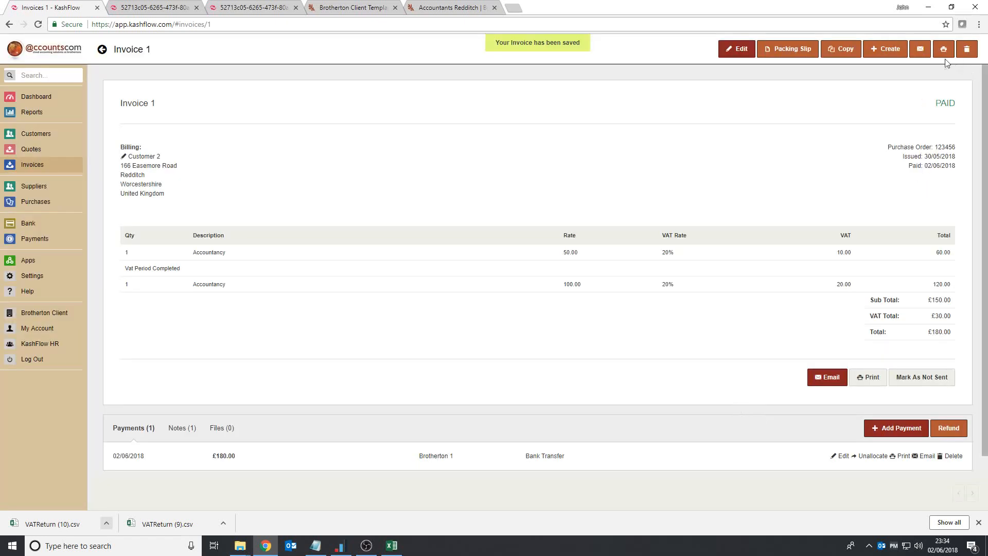
Review Customer 2's profile, options and transactions, and view the printable version of the customer's invoice
left_click(28, 136)
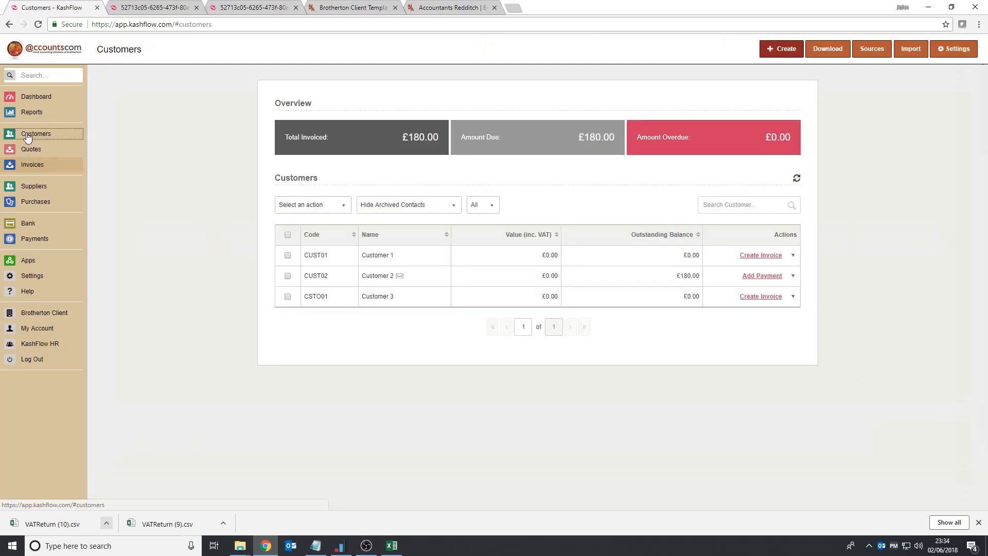
left_click(385, 278)
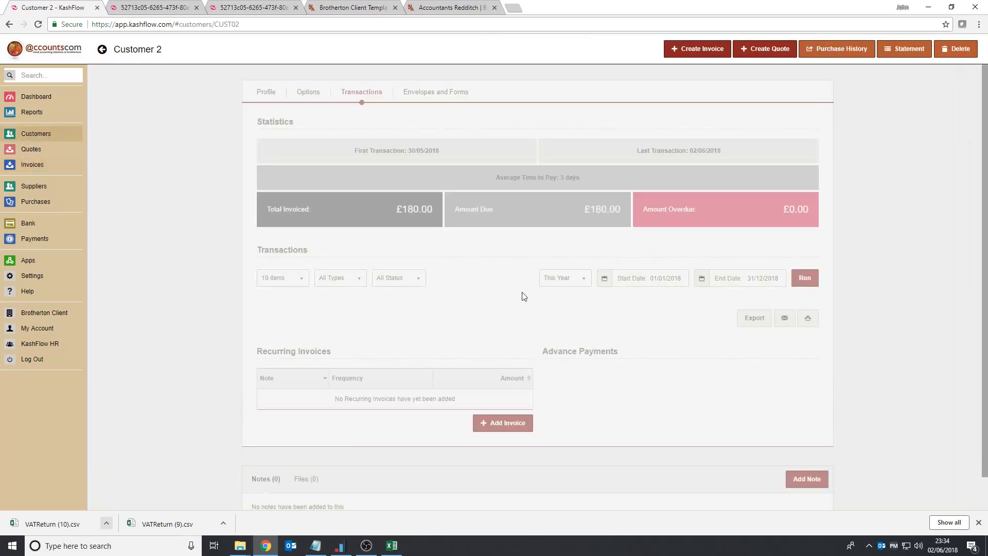
left_click(268, 94)
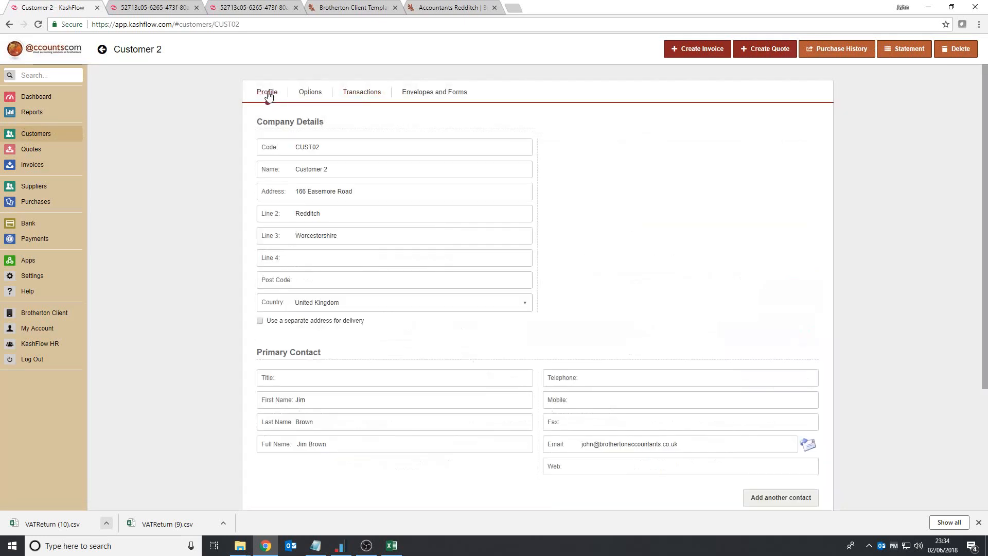
left_click(308, 94)
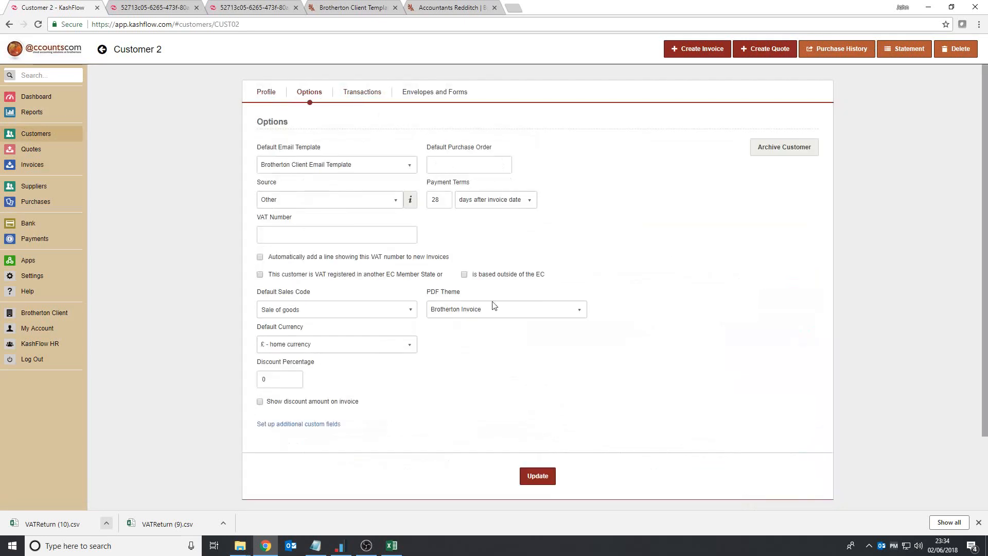
left_click(353, 97)
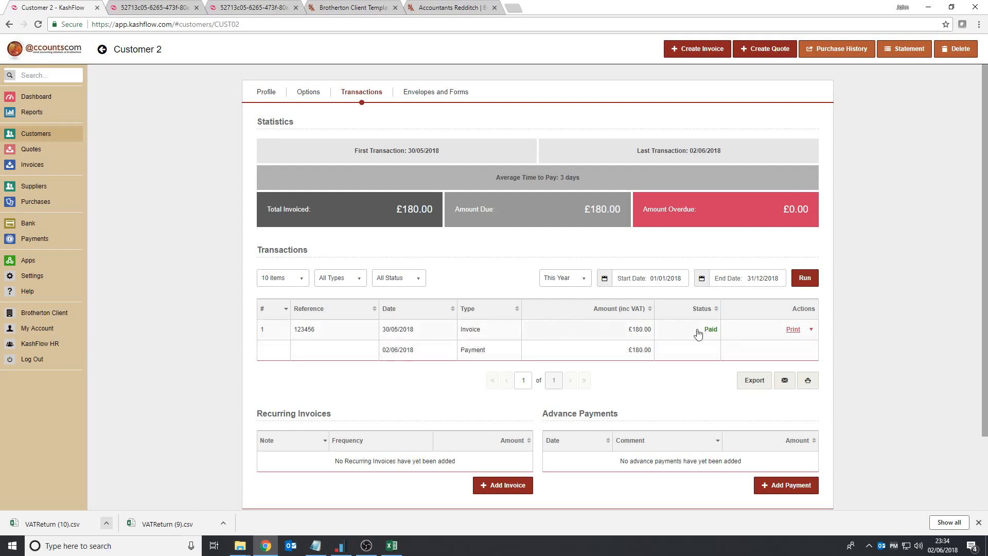
left_click(792, 329)
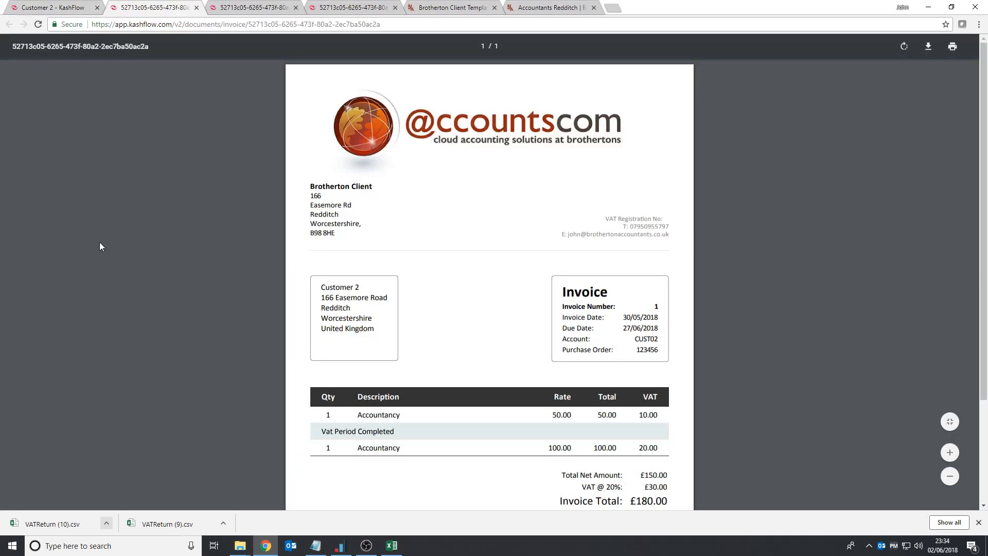
left_click(67, 8)
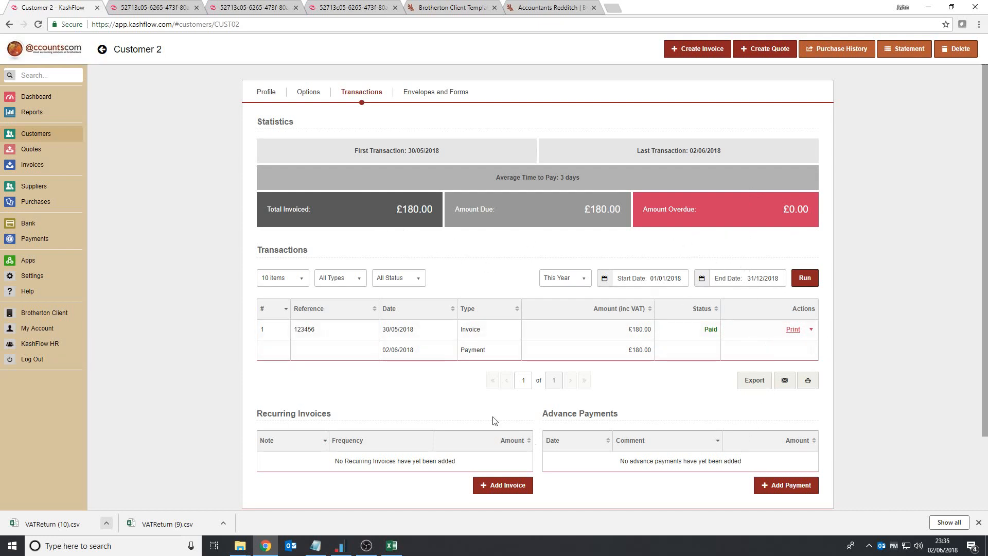
Look at the quotes page and the customer list, and reopen Customer 2's transactions
left_click(32, 151)
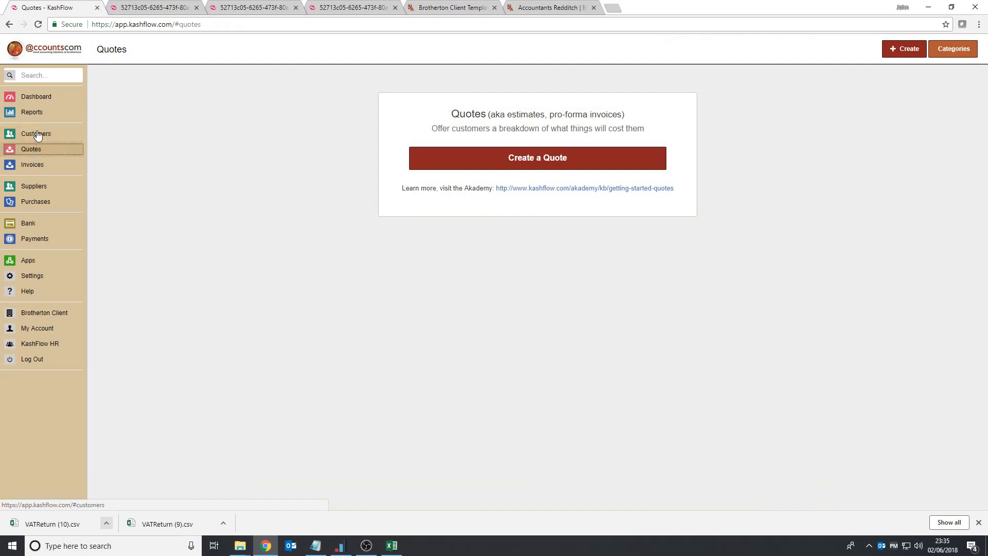
left_click(39, 135)
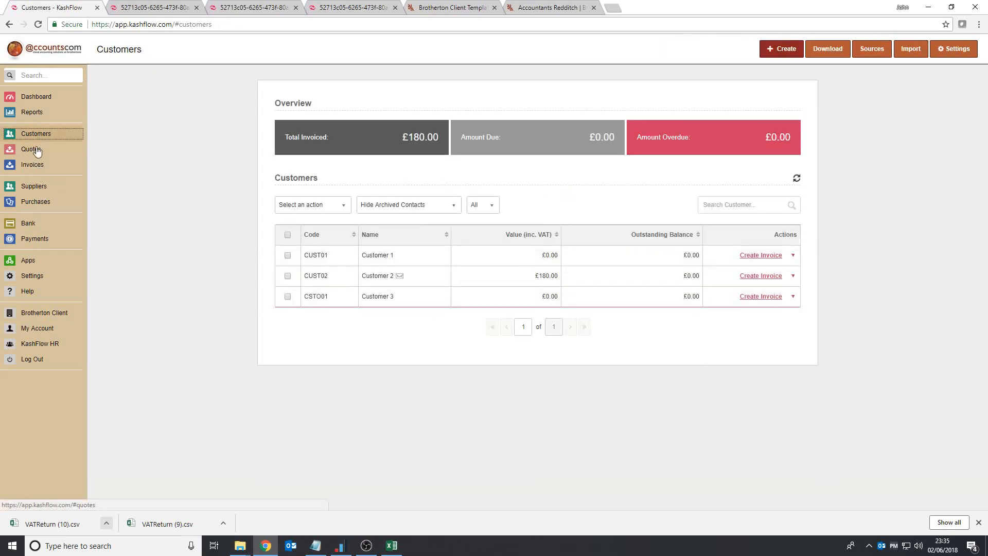
left_click(379, 276)
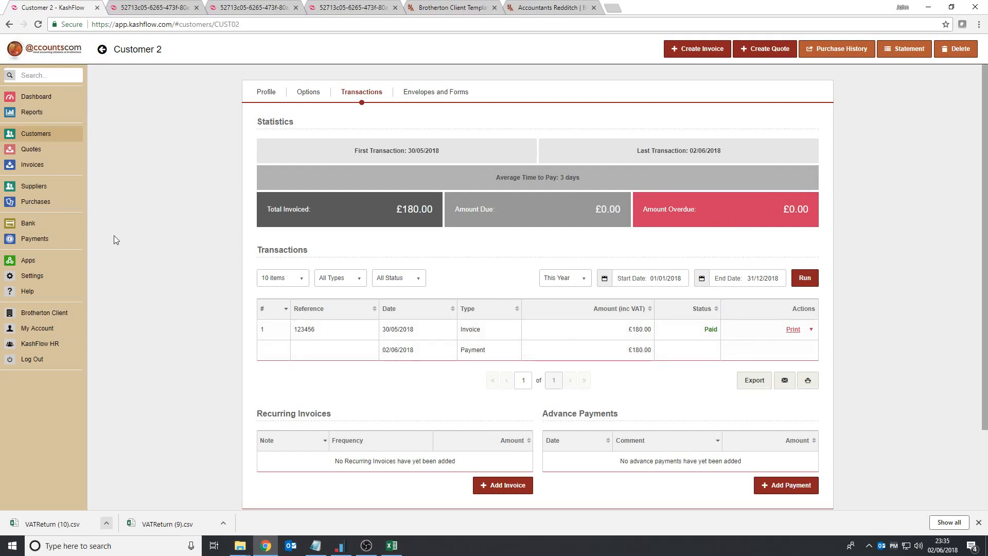
Create a supplier named Supplier3 and view the new supplier's options and transactions
left_click(34, 186)
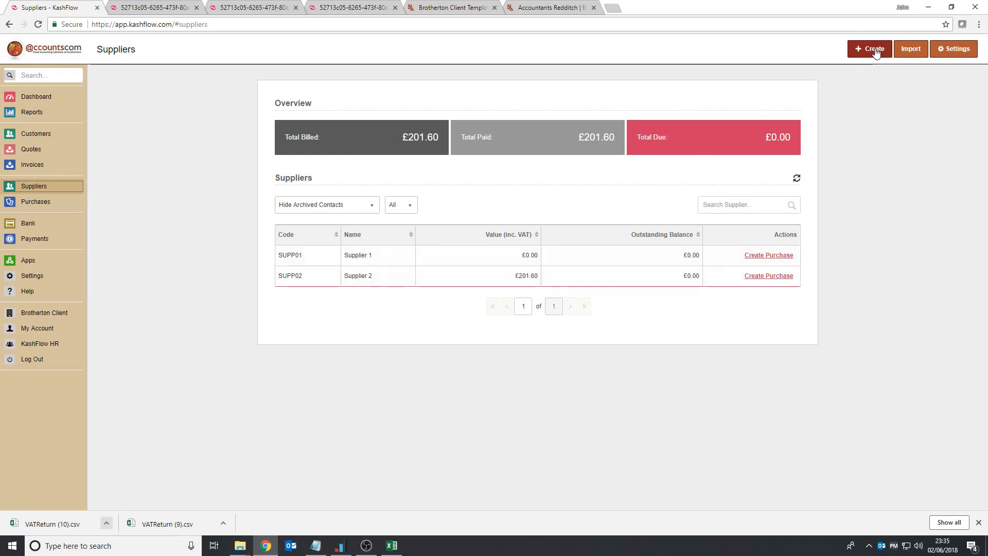
left_click(872, 48)
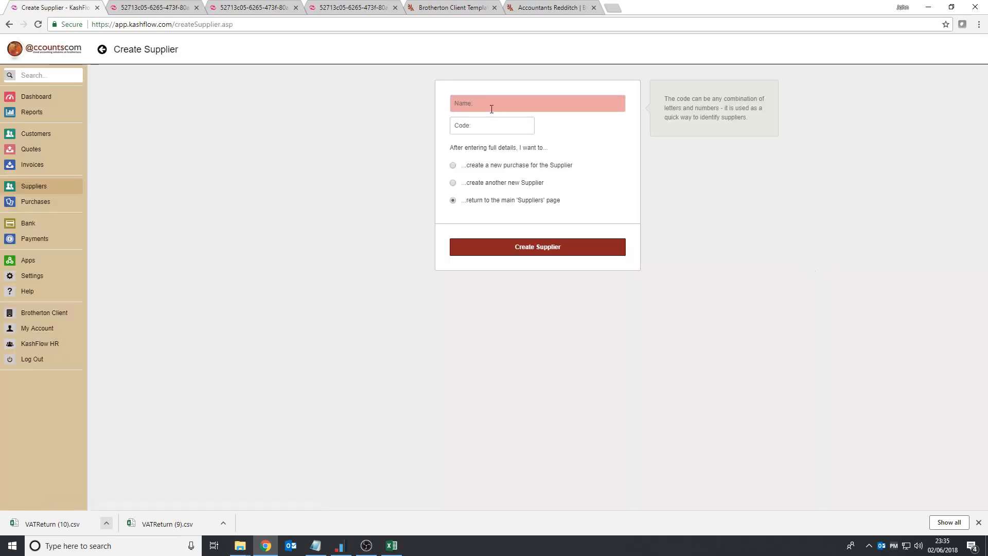
type("Su")
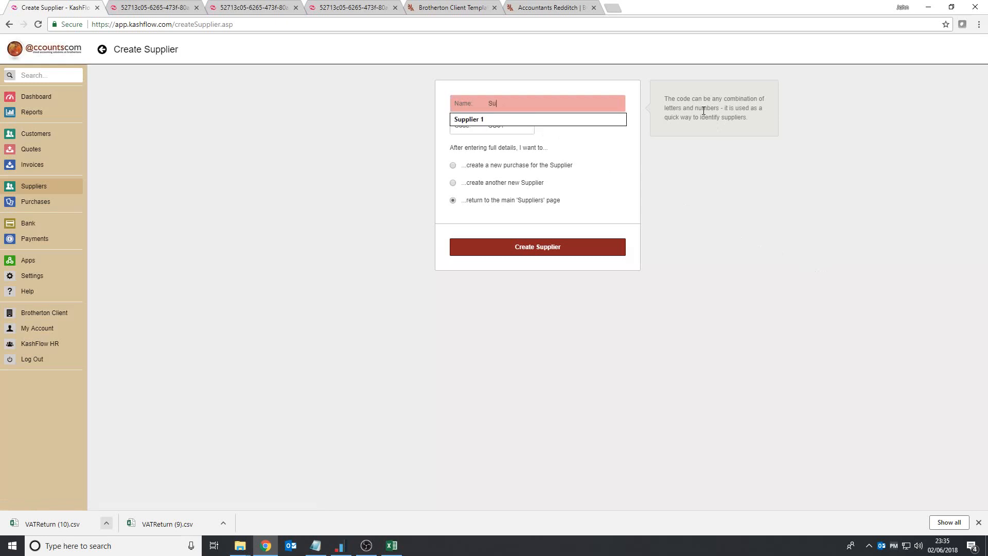
type("pplier3")
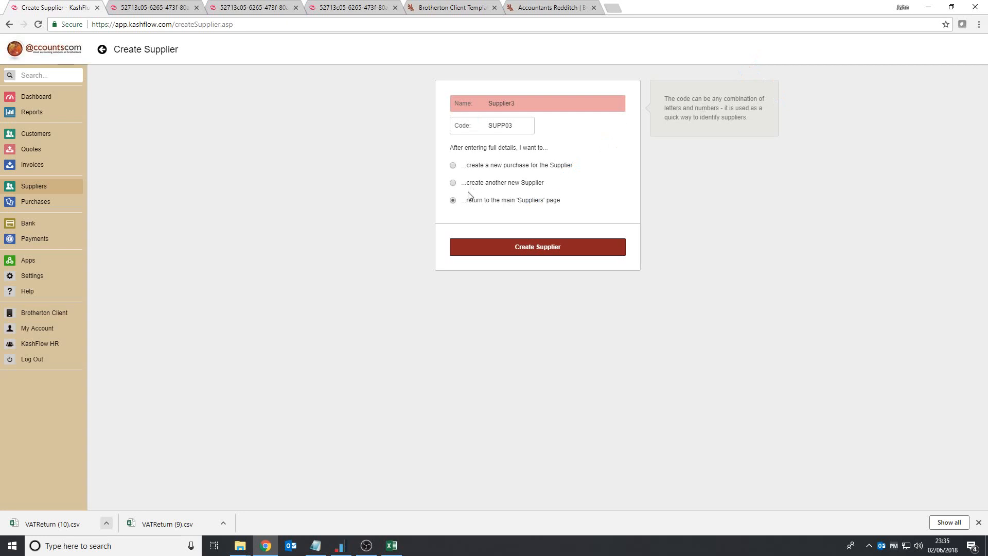
left_click(517, 245)
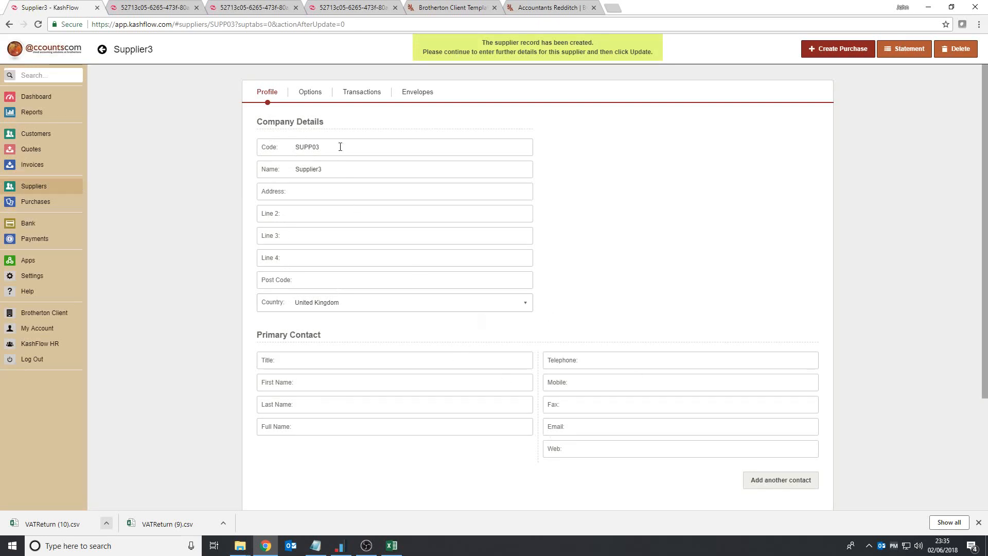
left_click(313, 93)
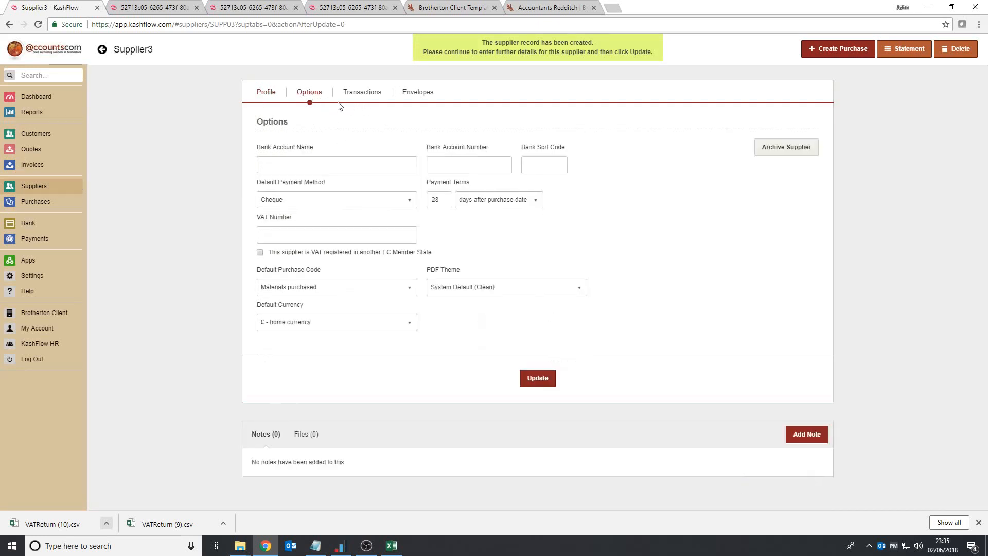
left_click(366, 93)
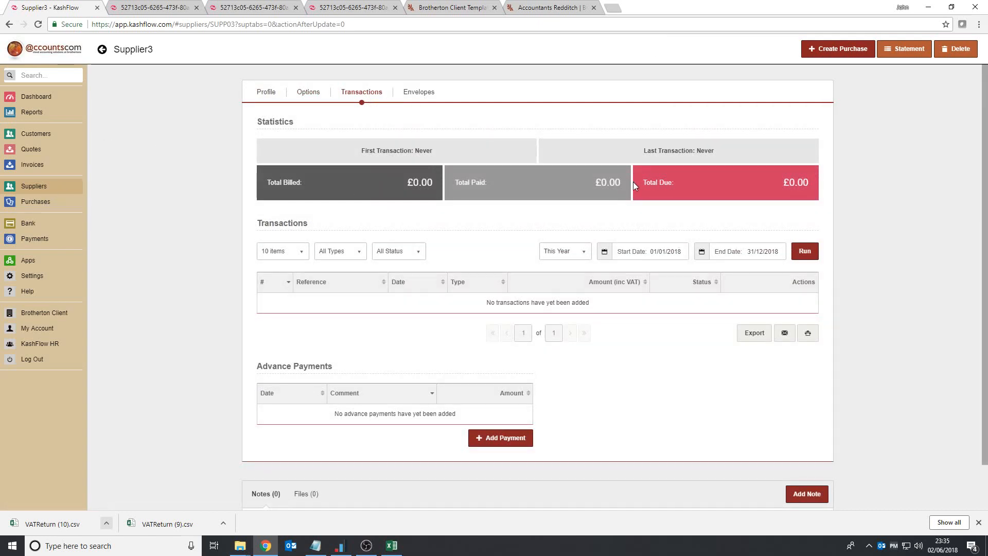
left_click(839, 50)
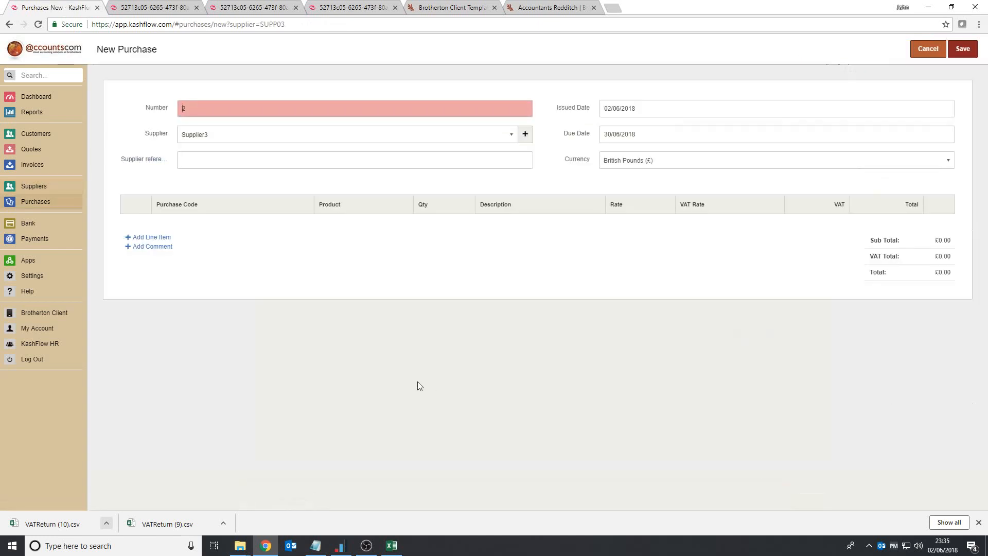
left_click(511, 135)
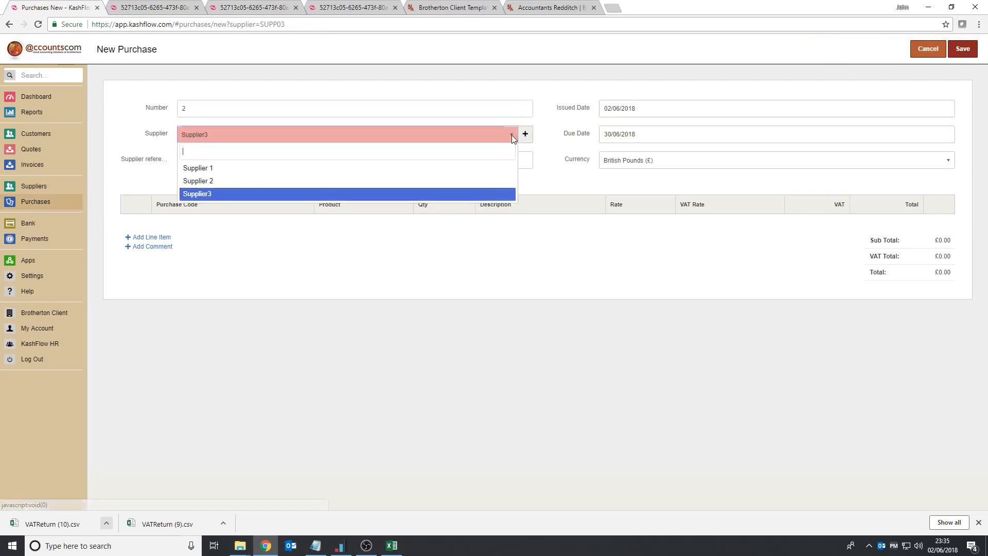
left_click(301, 180)
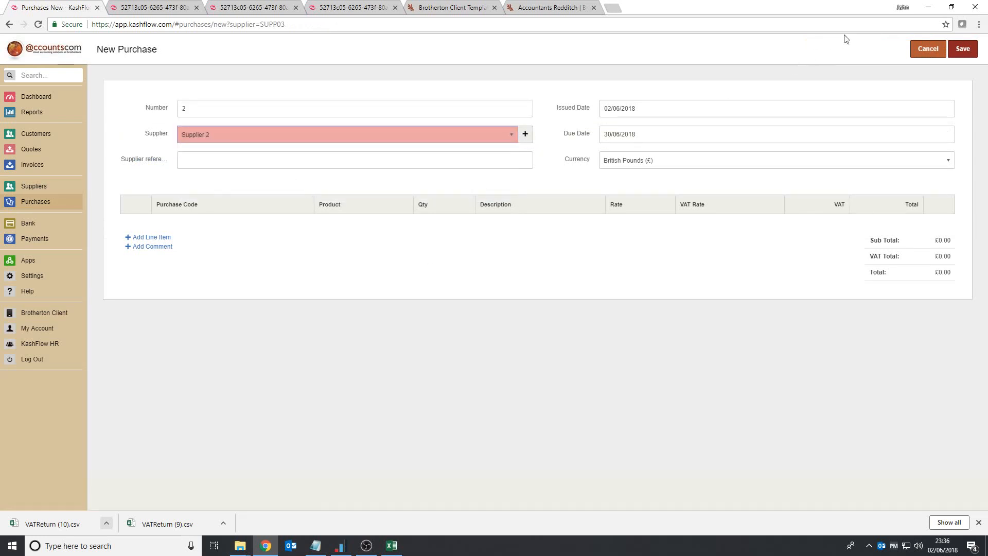
left_click(927, 49)
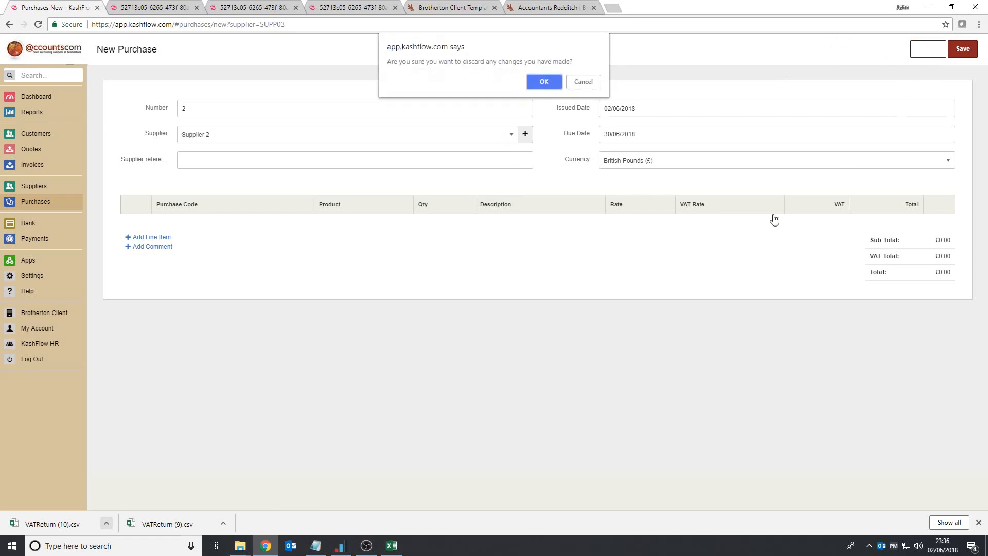
left_click(544, 82)
Check the supplier and purchase lists, and review Supplier 2's options, transactions and envelope formats
left_click(35, 187)
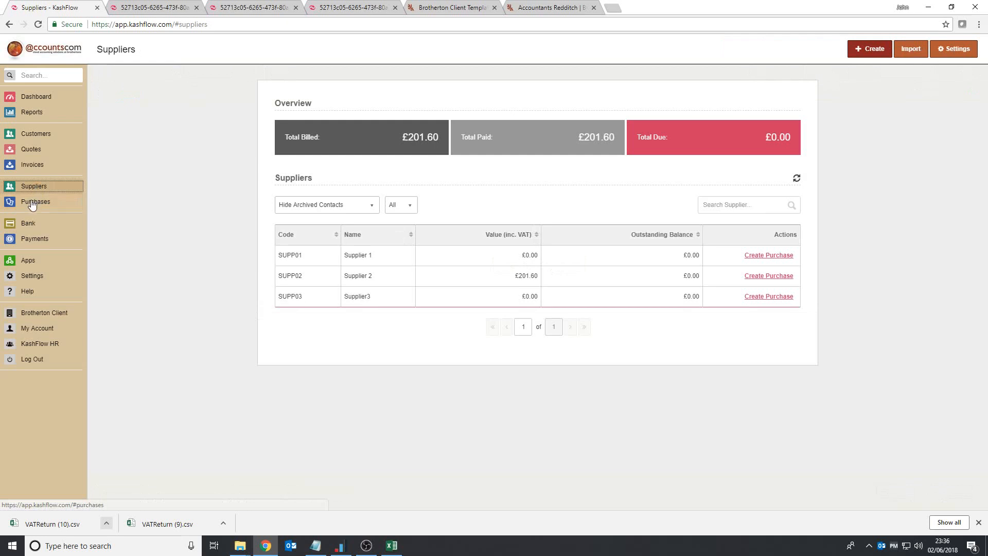
left_click(35, 201)
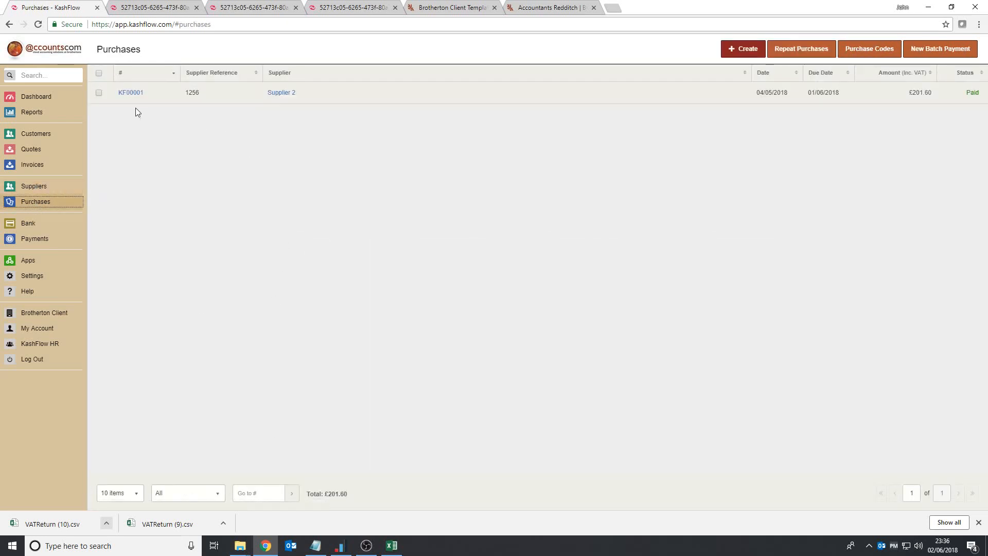
left_click(282, 93)
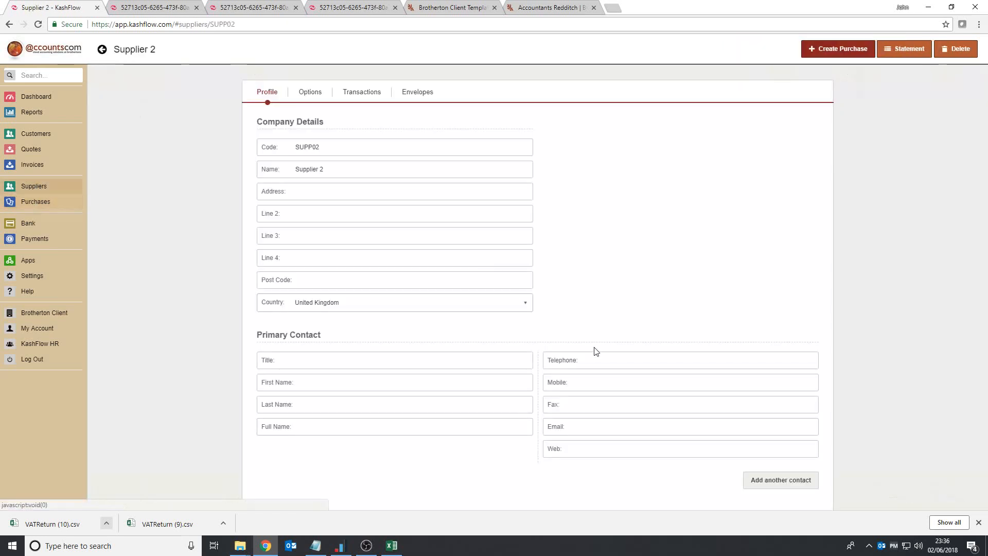
left_click(309, 92)
left_click(360, 93)
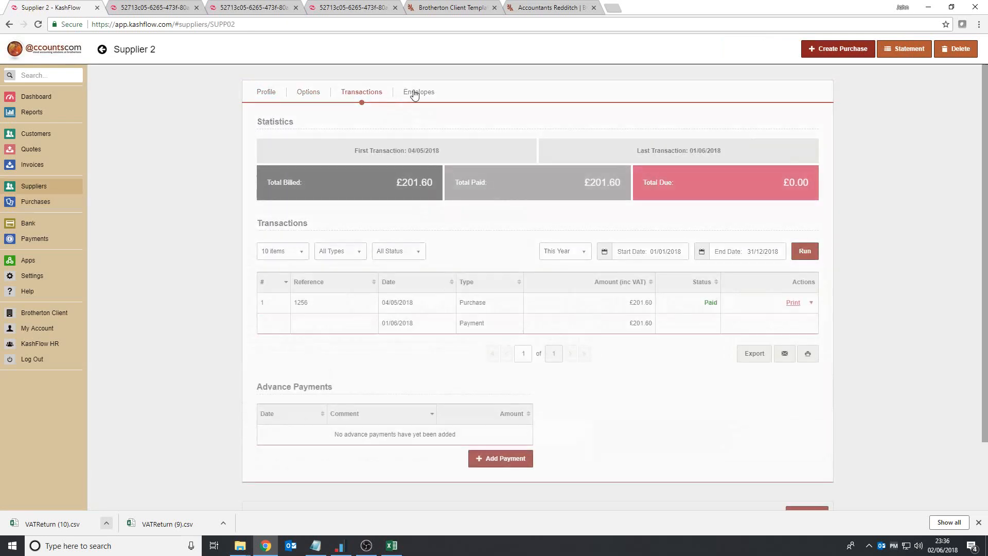
left_click(414, 94)
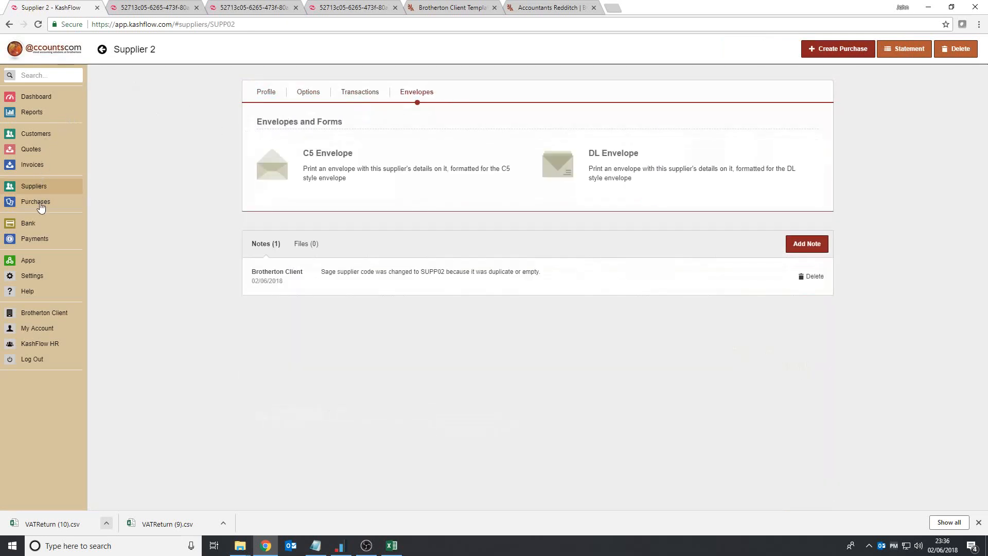
Reopen Supplier 2's transactions from the supplier list and view the details of the purchase with reference 1256
left_click(34, 186)
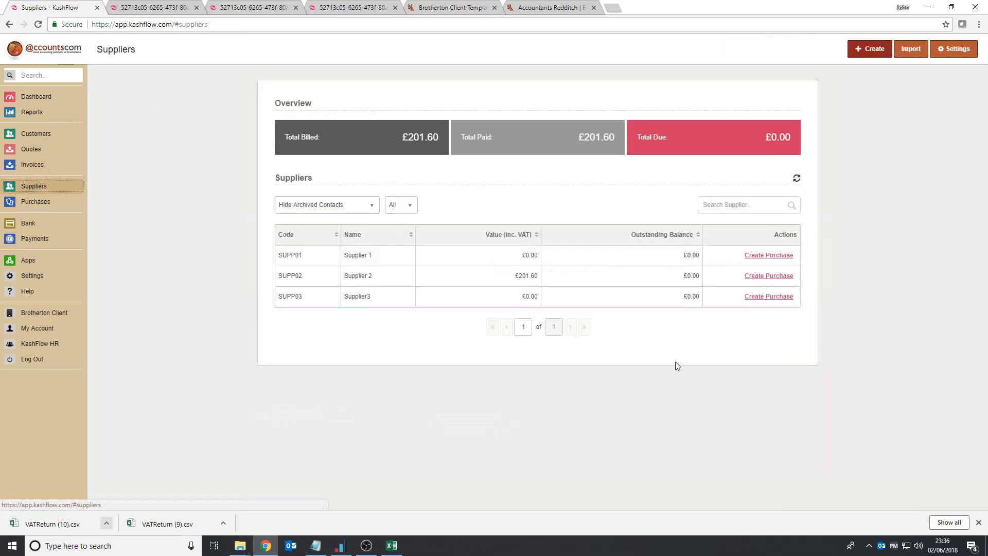
left_click(374, 280)
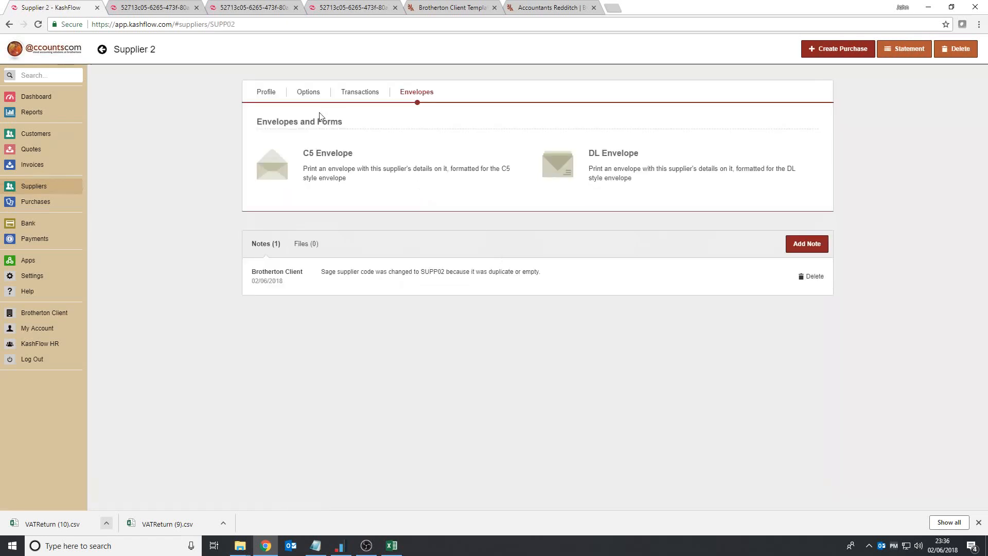
left_click(345, 93)
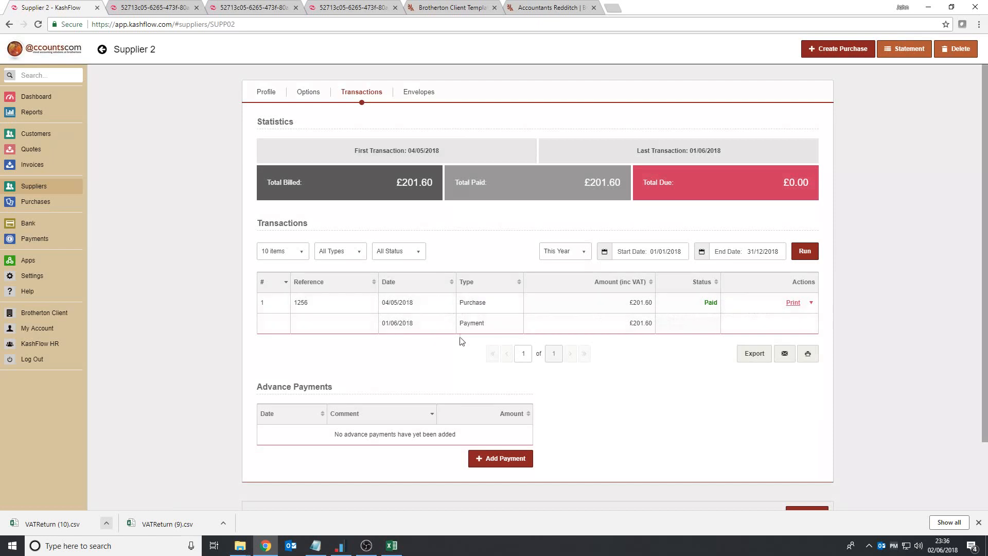
left_click(634, 306)
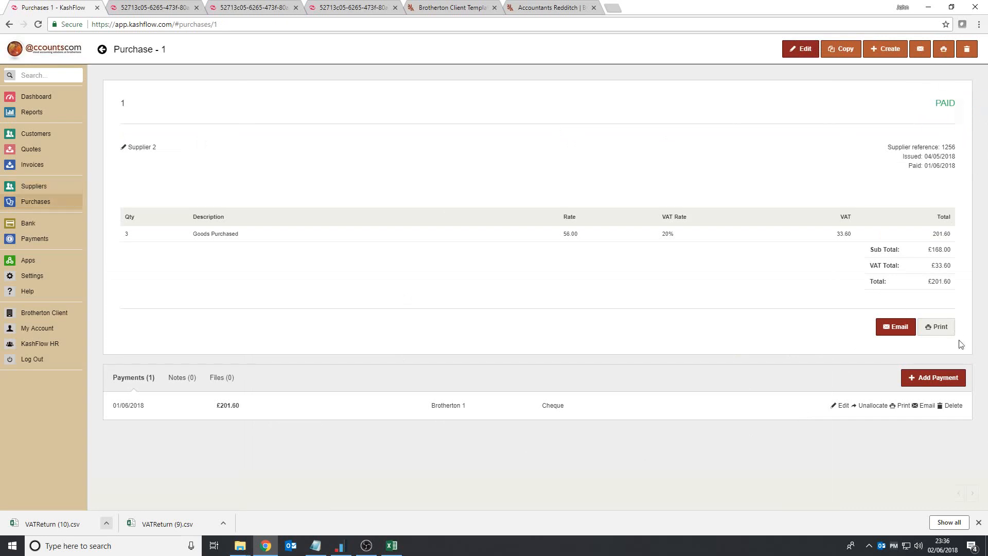
Preview the purchase order PDF attached to the purchase's email form, and close the form without sending
left_click(896, 327)
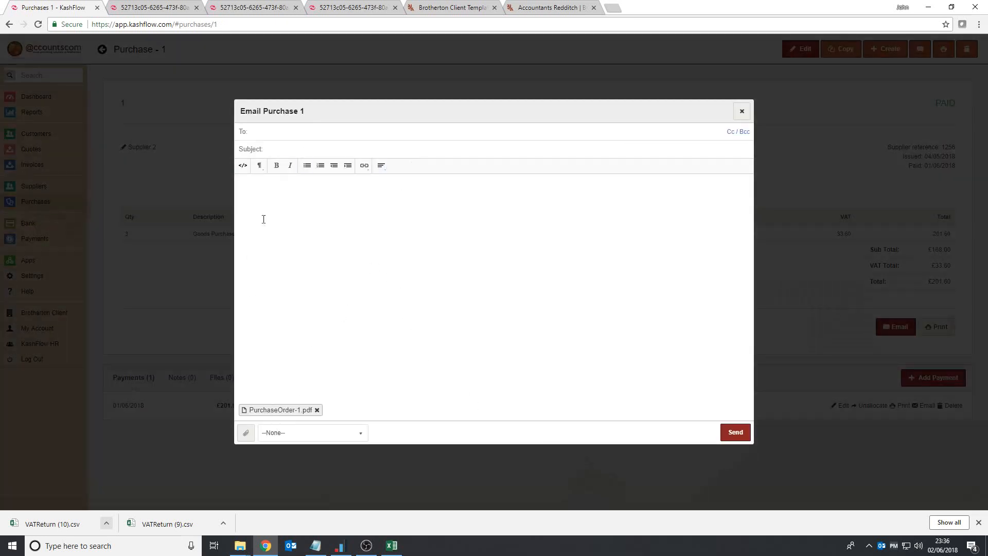
left_click(280, 410)
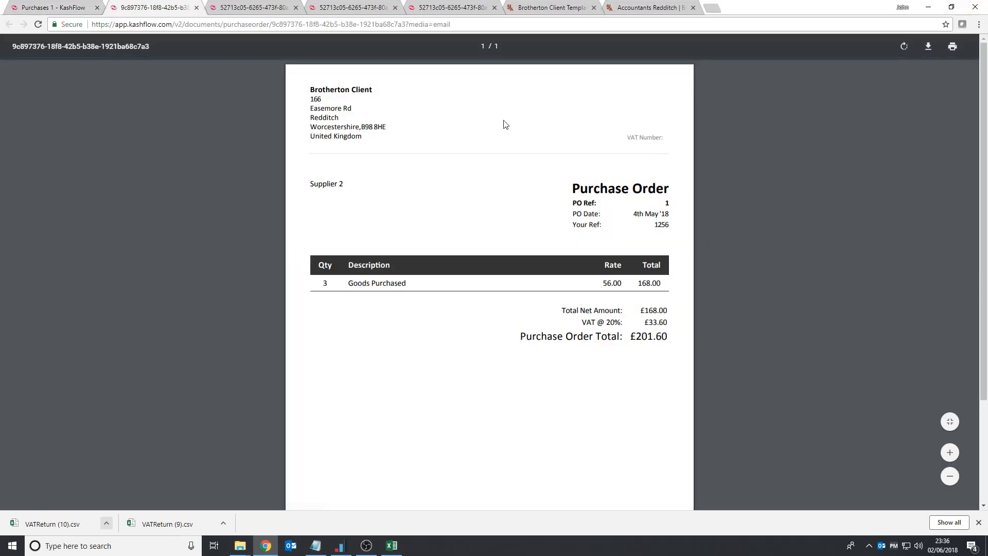
left_click(61, 8)
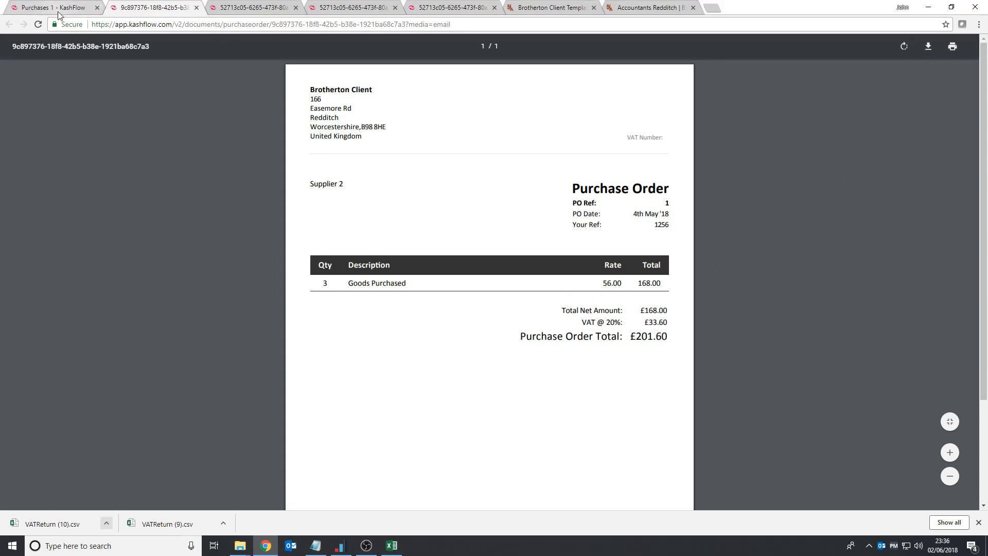
left_click(739, 113)
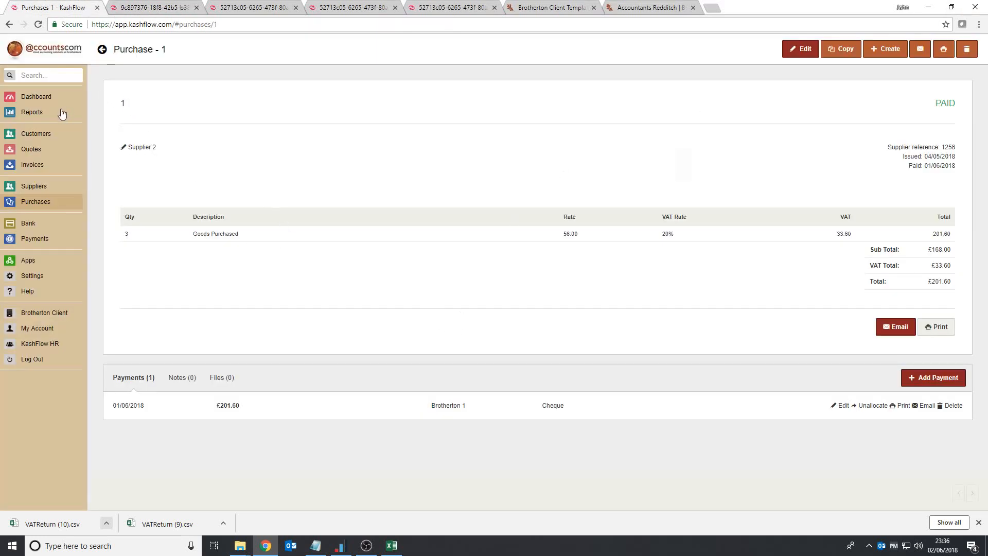
Look through the supplier and purchase lists, and view a blank new purchase form for Supplier 2 without saving it
left_click(33, 188)
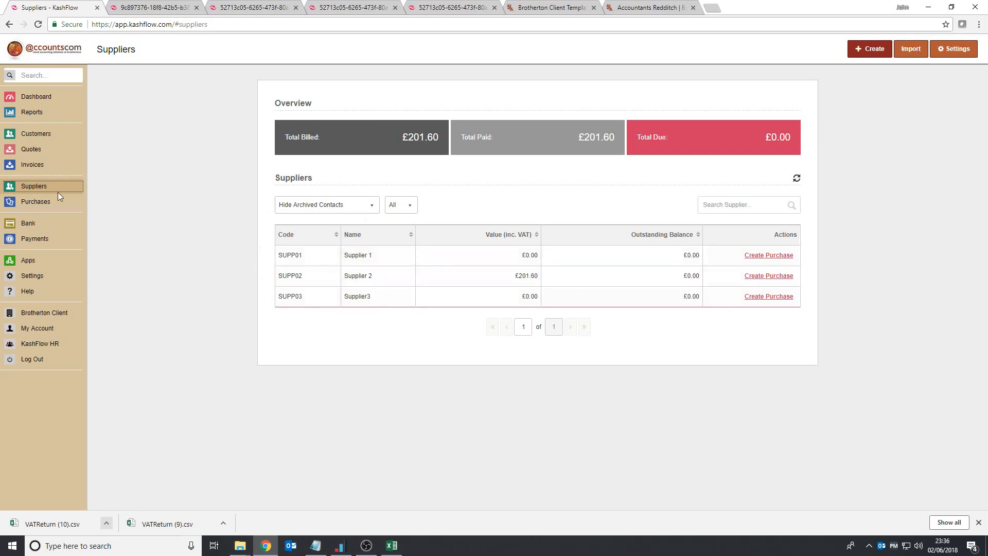
left_click(41, 202)
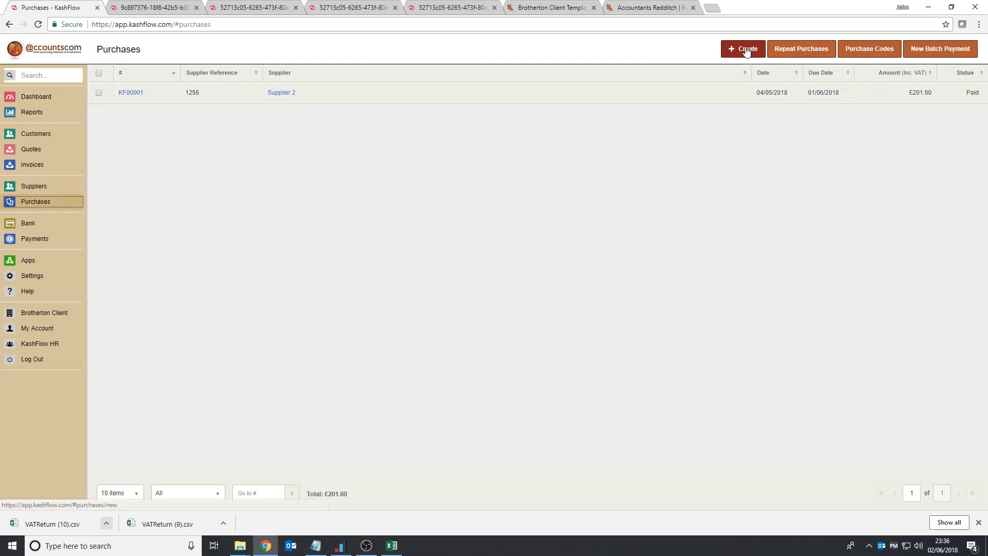
left_click(30, 187)
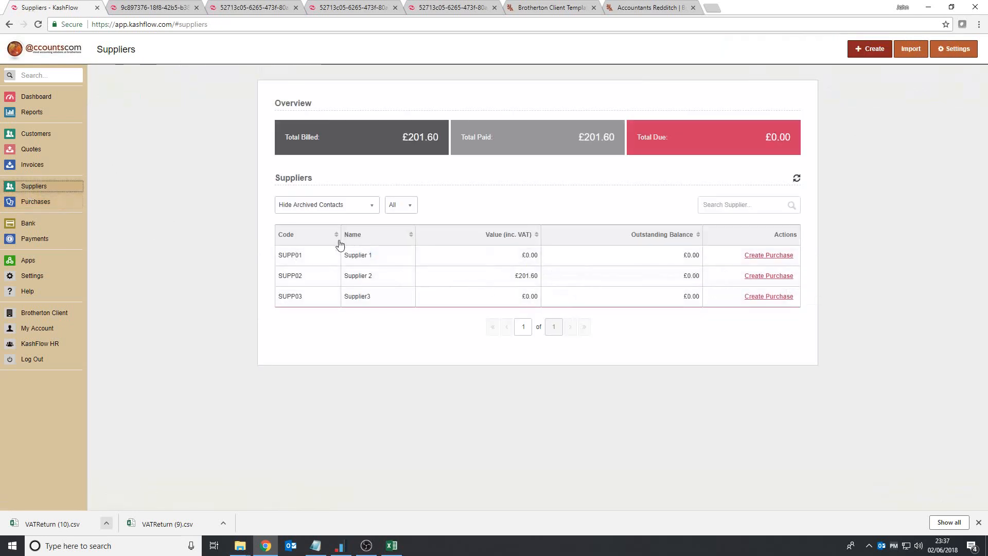
left_click(768, 277)
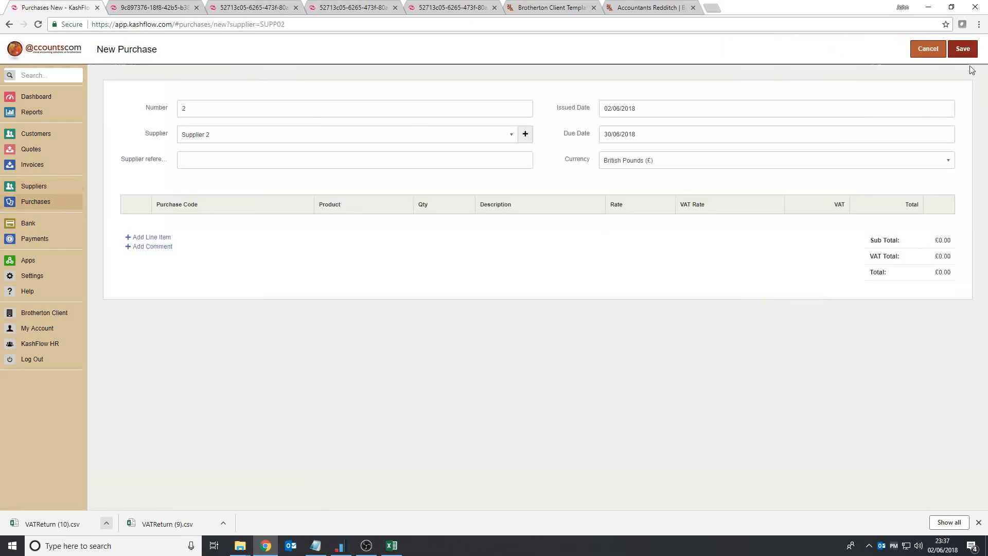
left_click(927, 49)
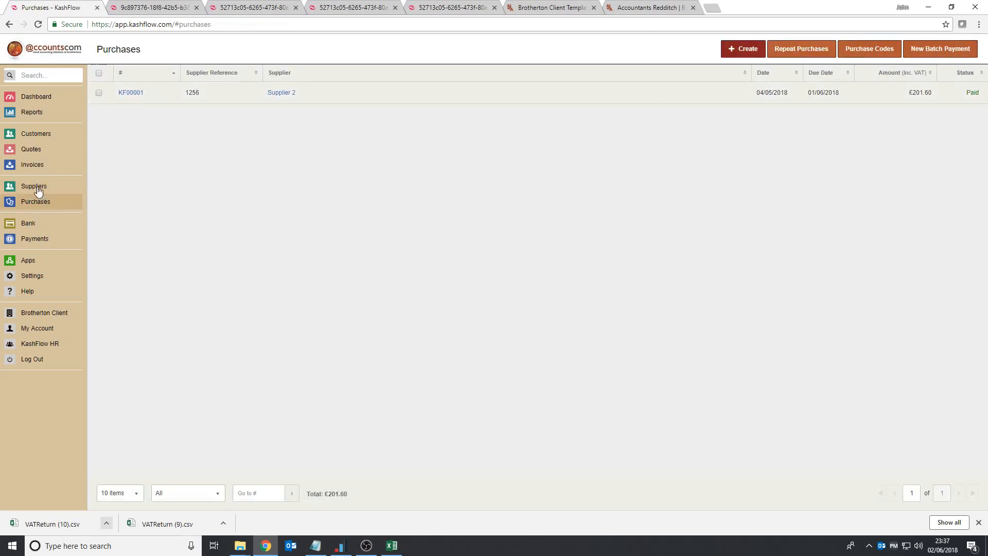
left_click(35, 186)
left_click(38, 201)
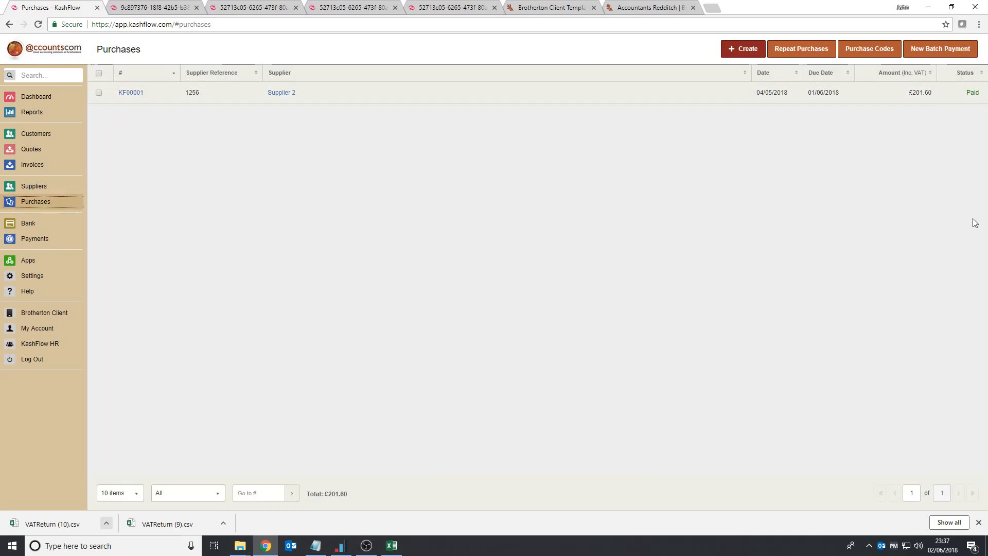
Start a new purchase and create a supplier named Supplier4 directly from the purchase form
left_click(741, 49)
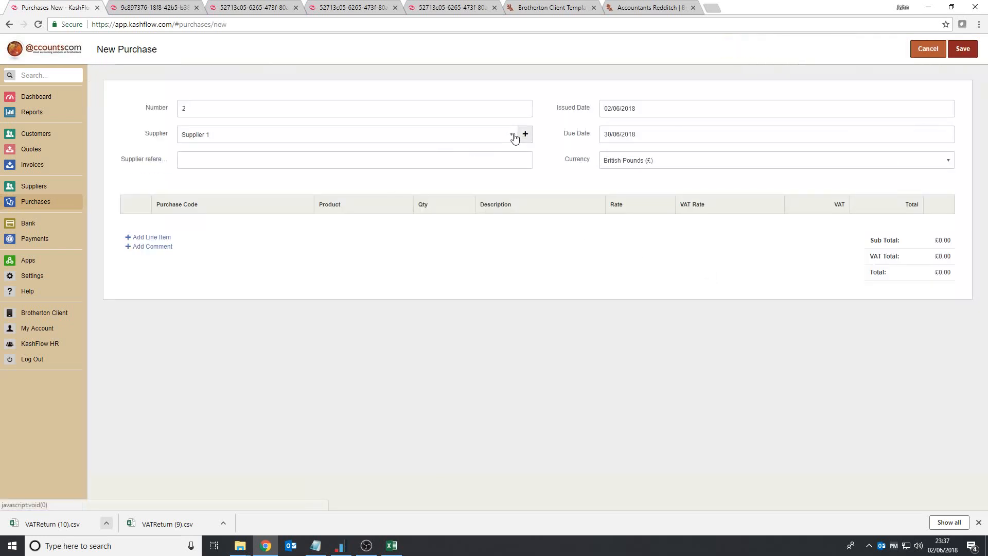
left_click(512, 136)
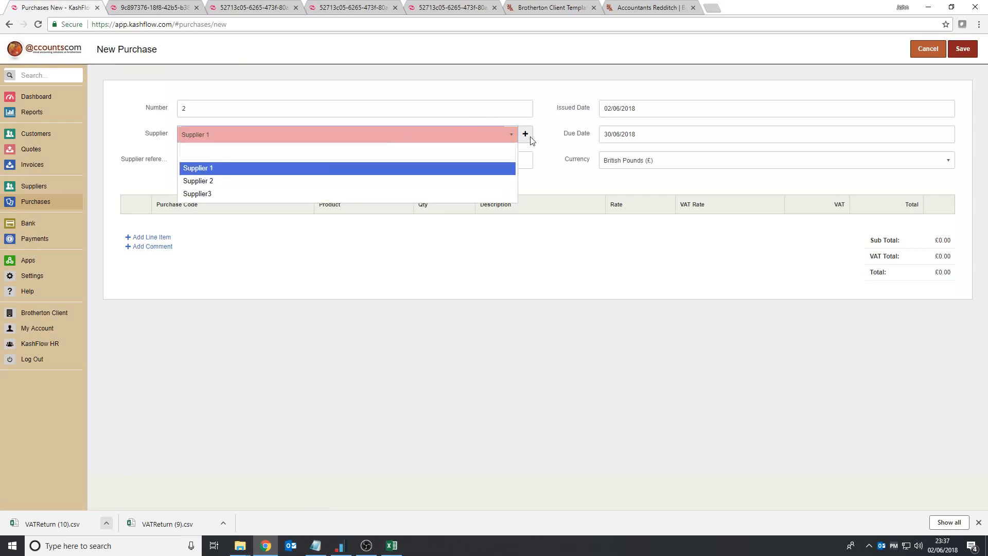
left_click(529, 137)
left_click(528, 136)
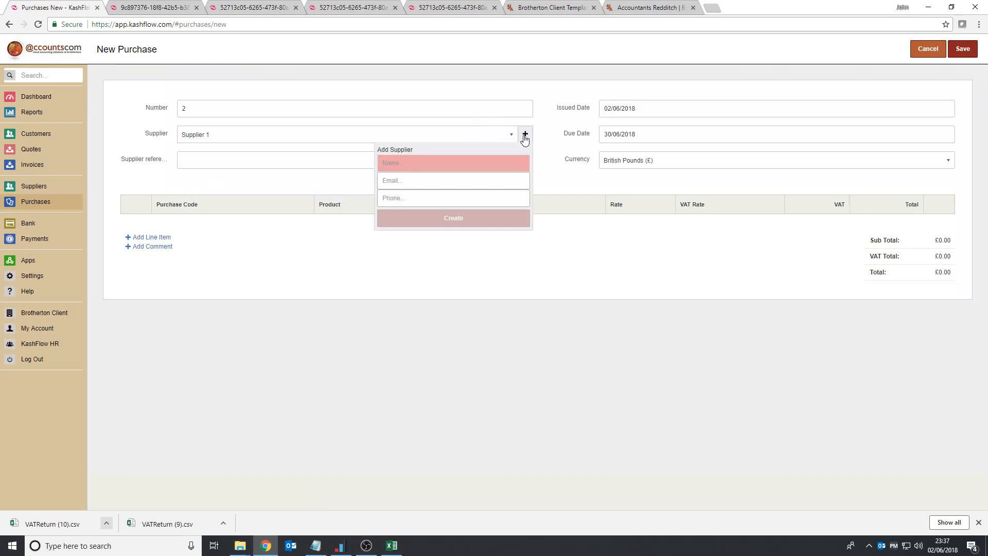
type("Su")
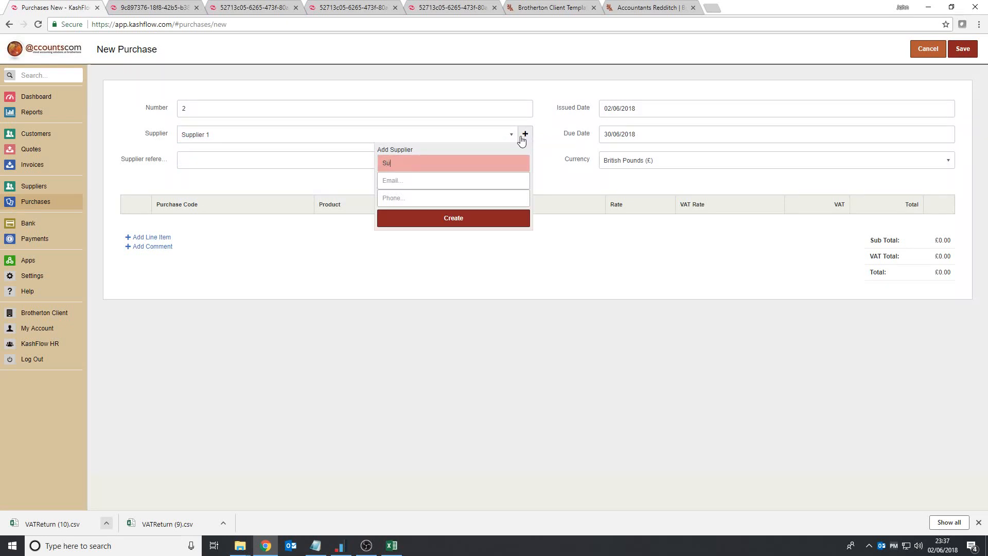
type("pplier 4")
key("BackSpace")
key("BackSpace")
type("4")
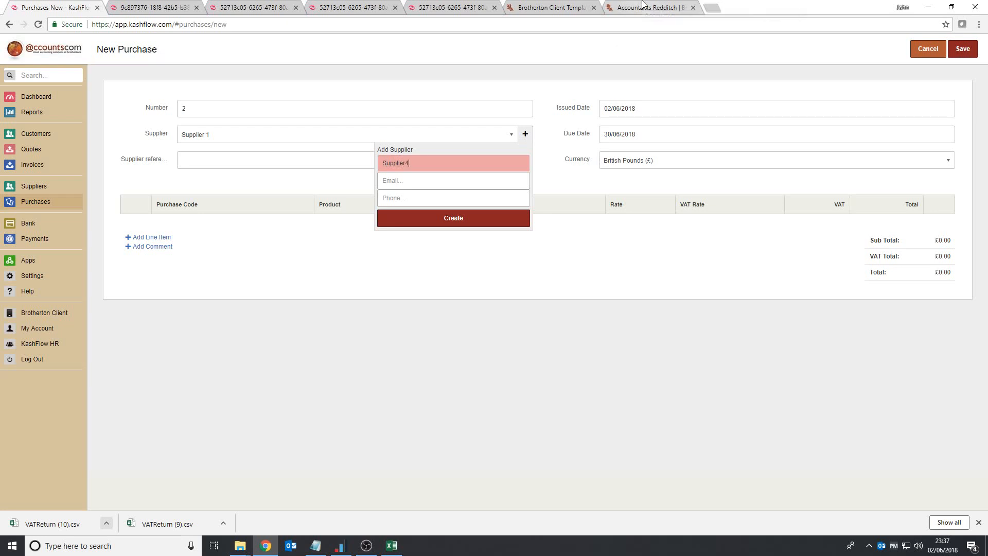
left_click(461, 221)
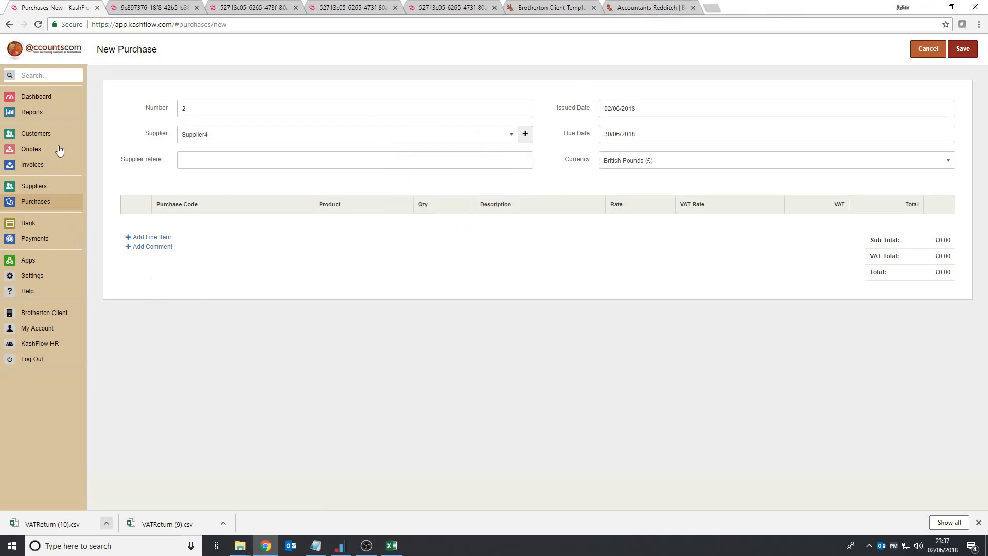
Discard the unsaved purchase for the supplier list, and view Supplier4's blank purchase form without saving it
left_click(34, 186)
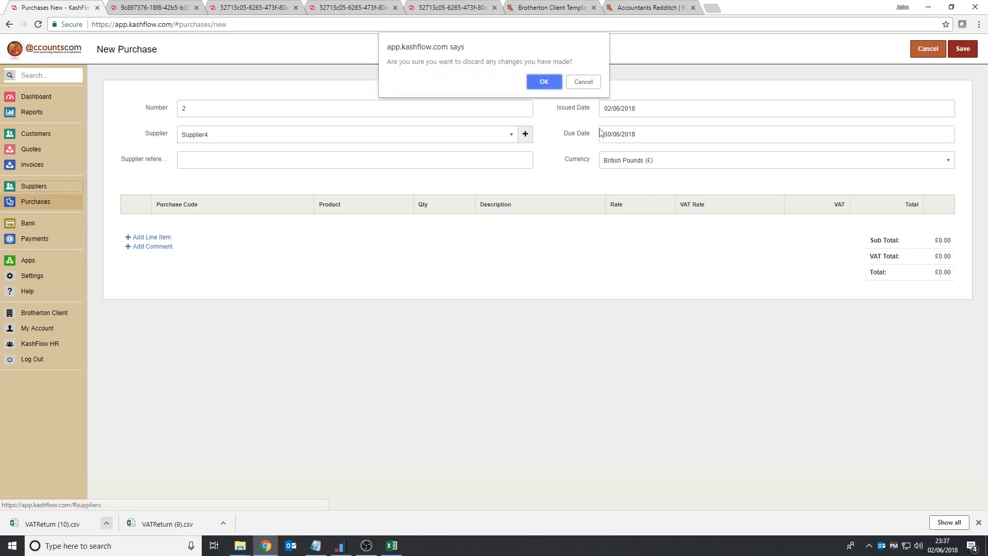
left_click(543, 82)
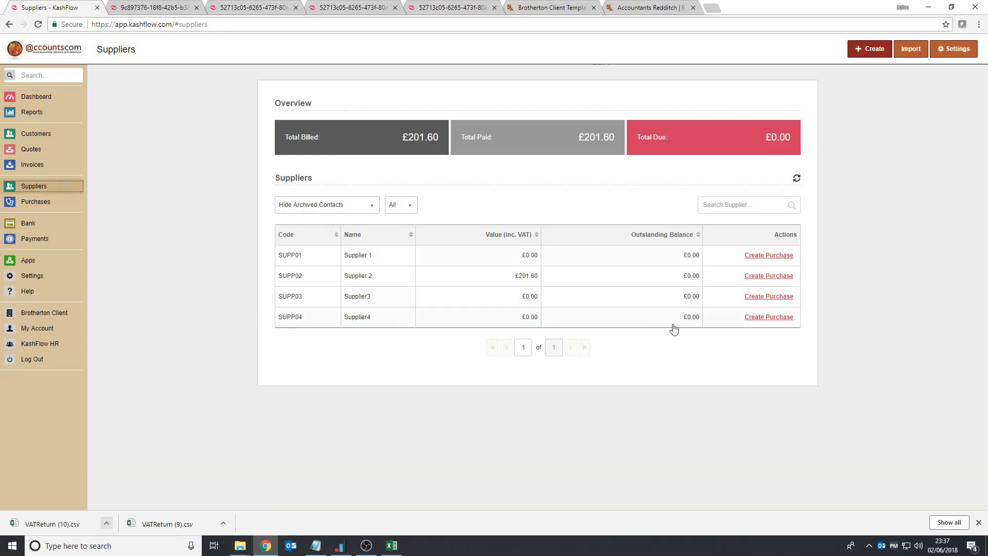
left_click(778, 317)
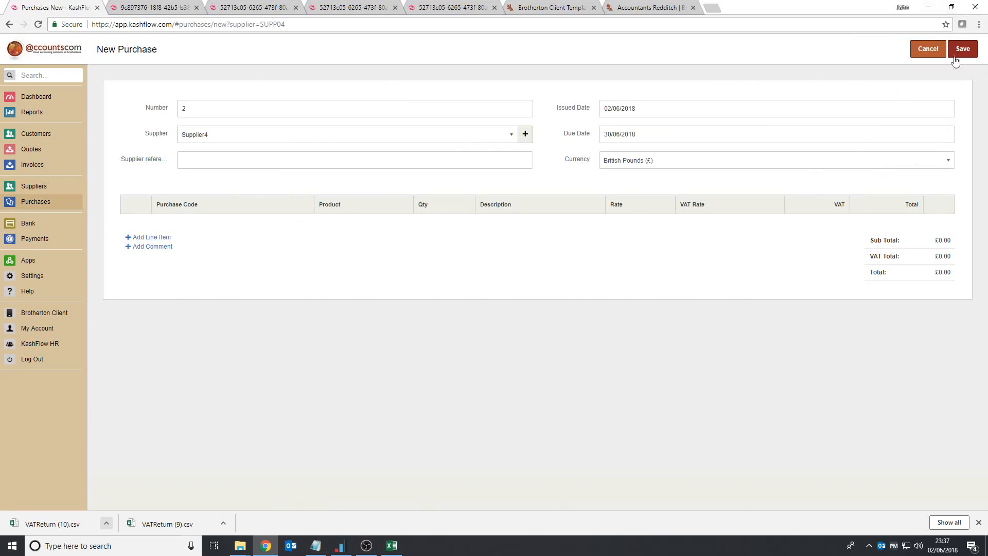
left_click(927, 48)
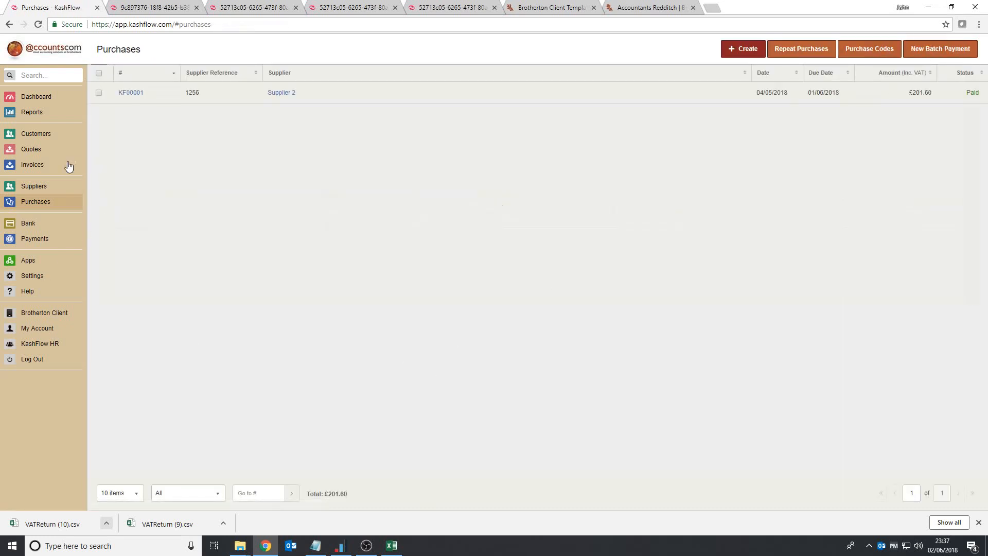
Start a new purchase from the purchase list for Supplier4 with supplier reference 12345
left_click(39, 208)
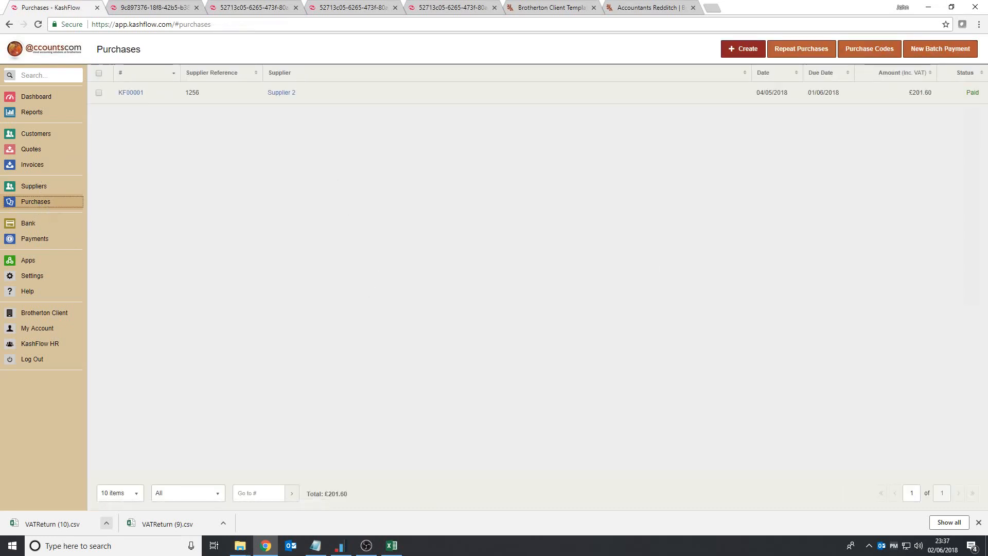
left_click(743, 49)
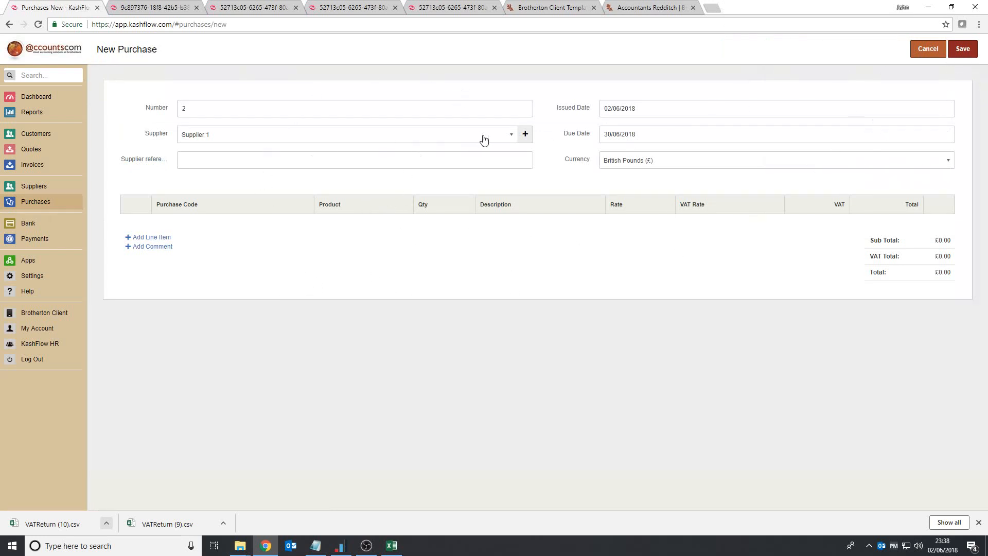
left_click(511, 134)
left_click(292, 206)
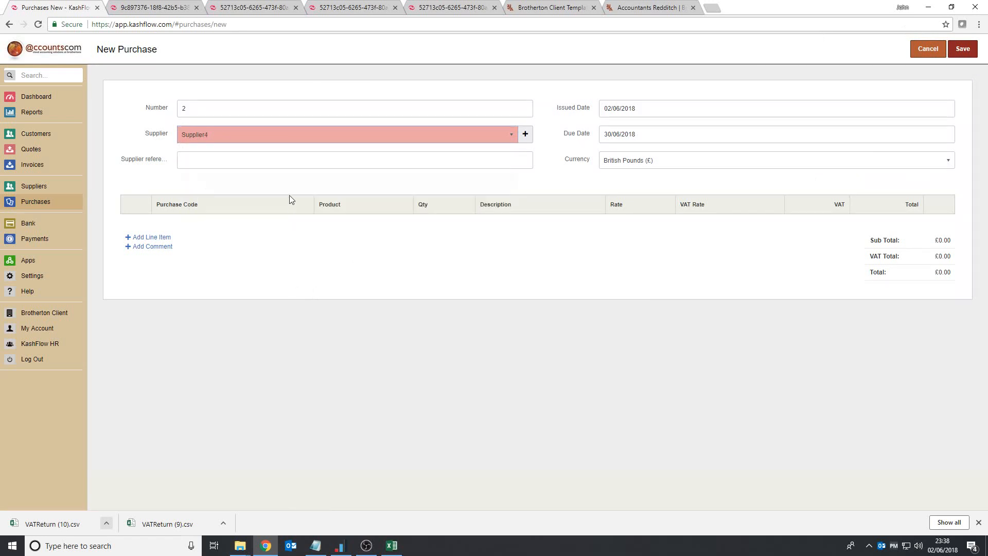
left_click(509, 134)
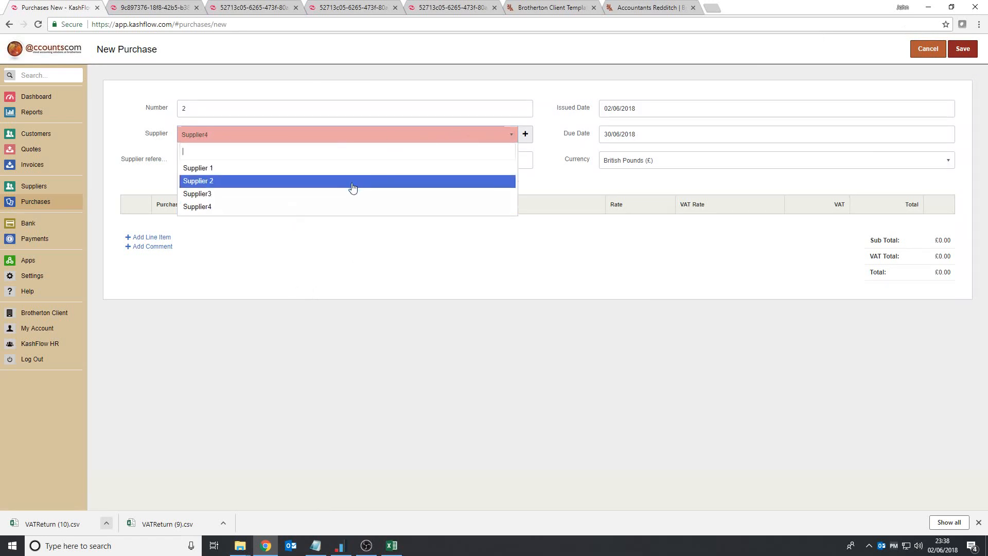
left_click(353, 183)
left_click(327, 137)
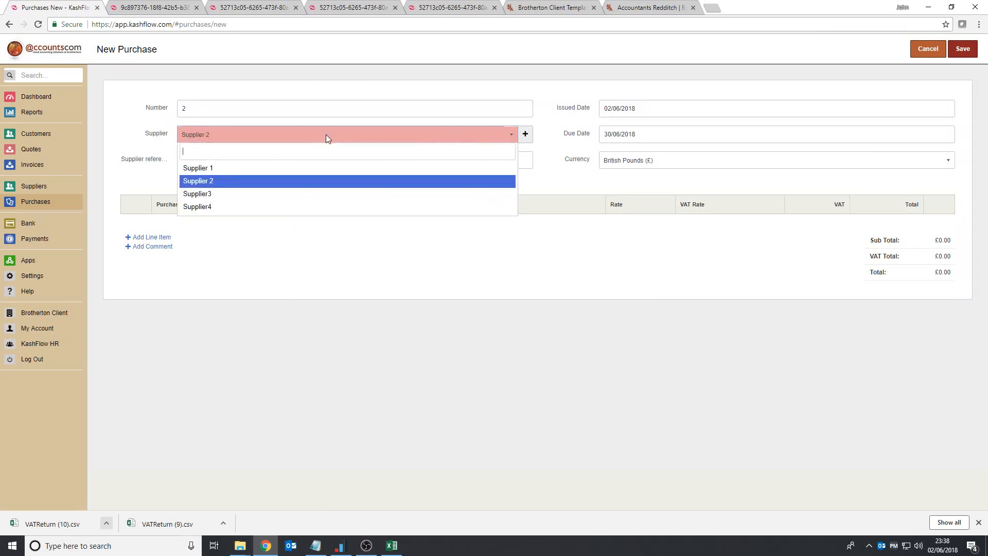
left_click(214, 207)
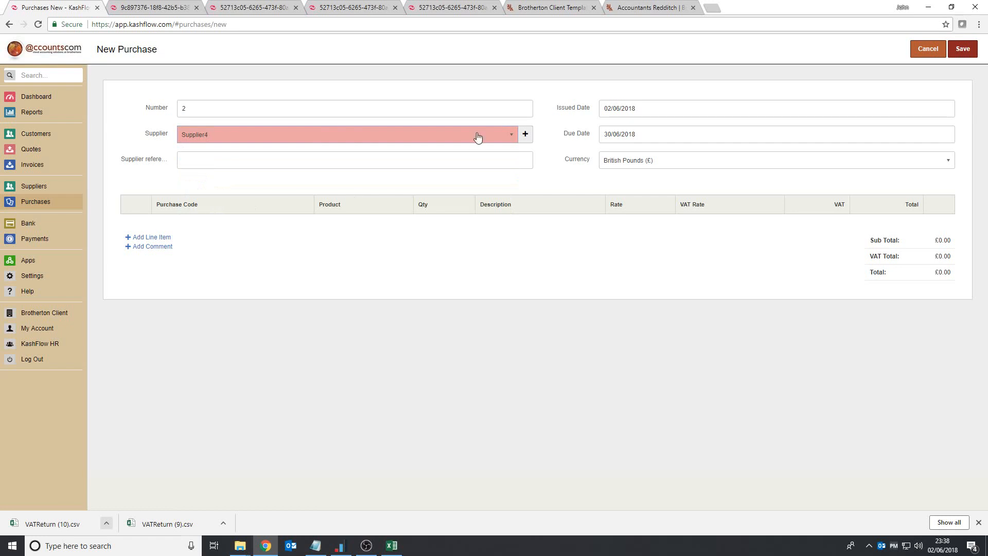
left_click(209, 159)
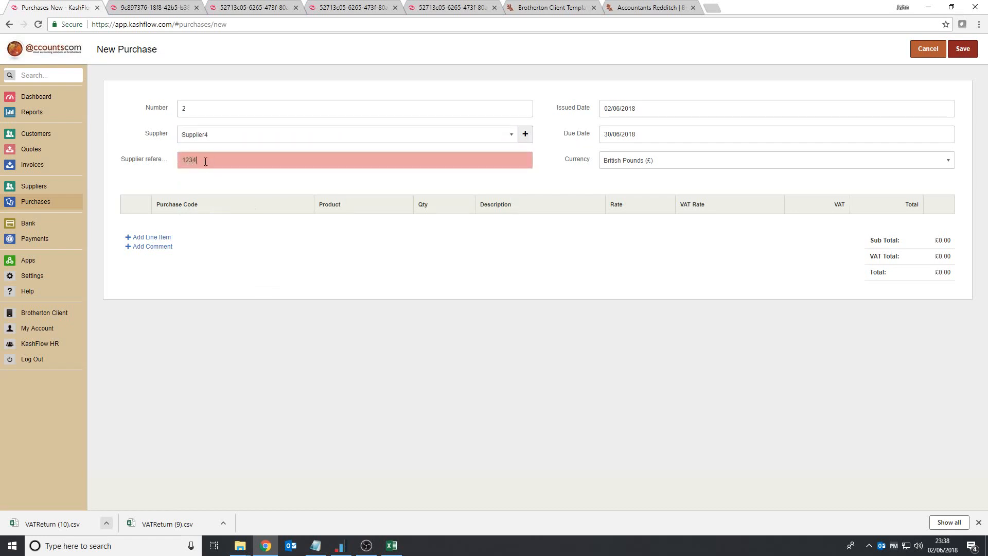
Set the purchase's issued date to 18/05/2018
left_click(646, 108)
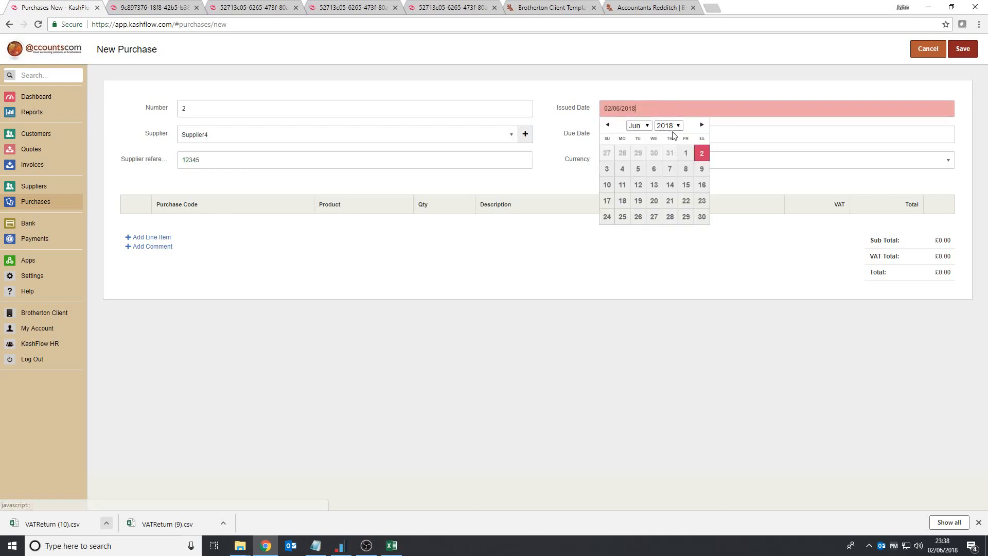
left_click(644, 125)
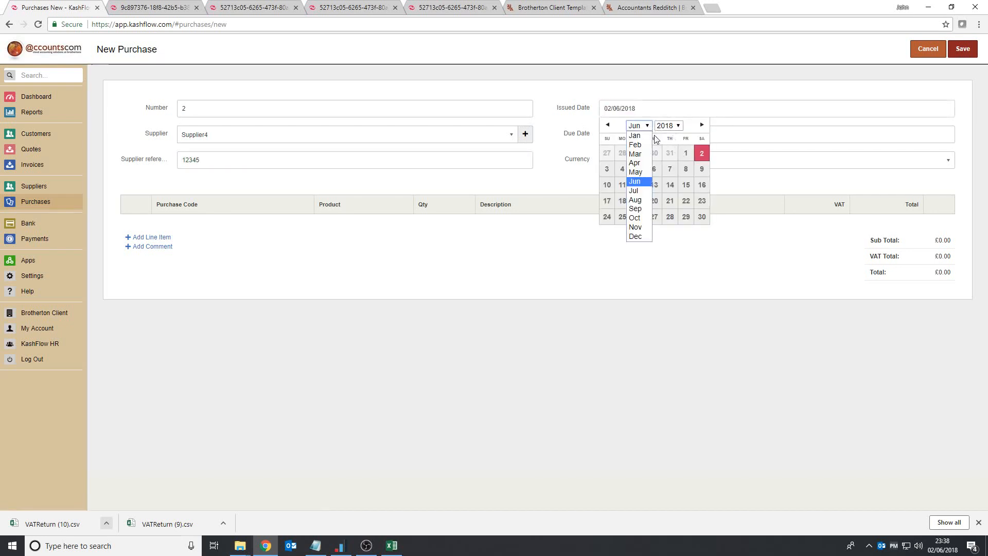
left_click(638, 172)
left_click(684, 185)
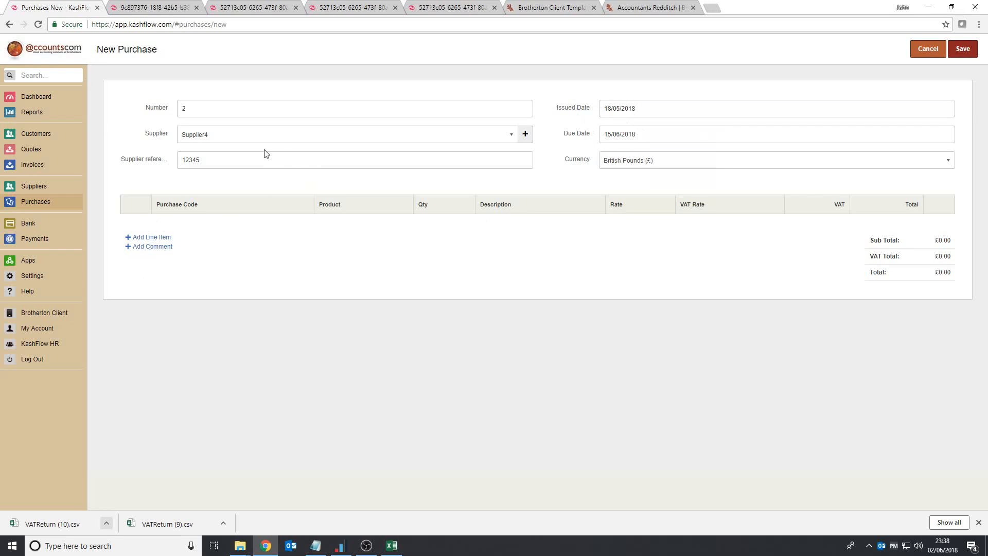
Add a line item to the purchase with purchase code Fuel and description Petrol Van
left_click(156, 238)
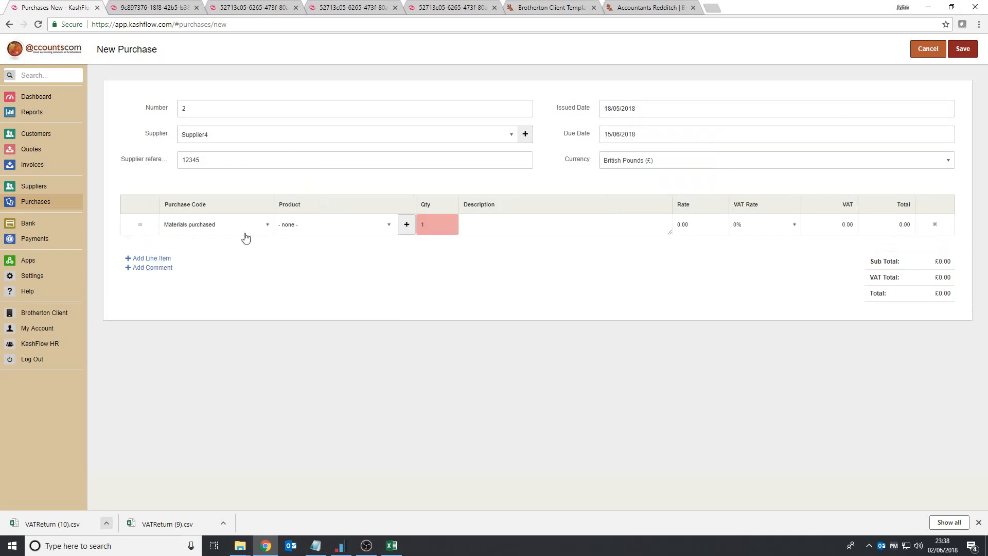
left_click(218, 225)
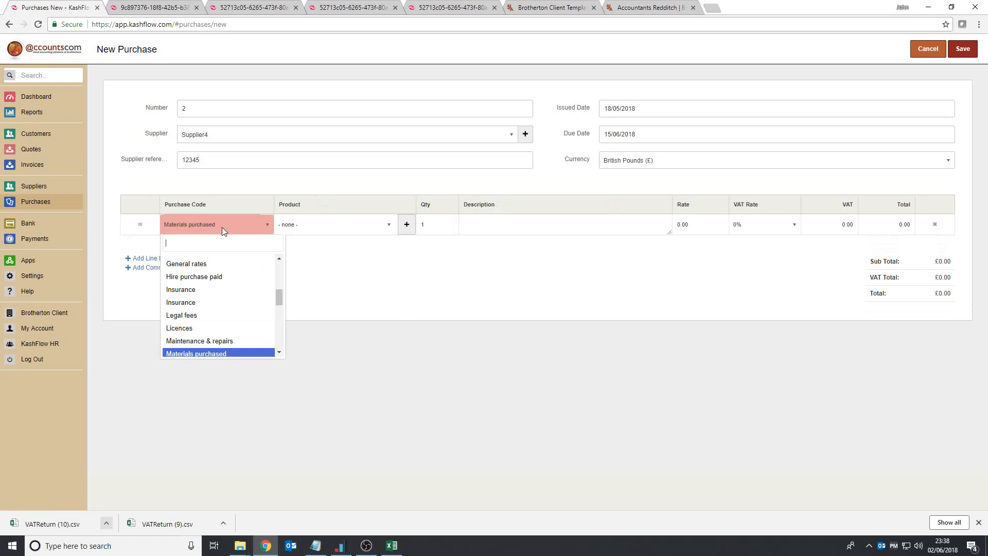
mouse_move(278, 297)
left_mouse_down()
mouse_move(278, 335)
mouse_move(278, 264)
mouse_move(278, 288)
left_mouse_up()
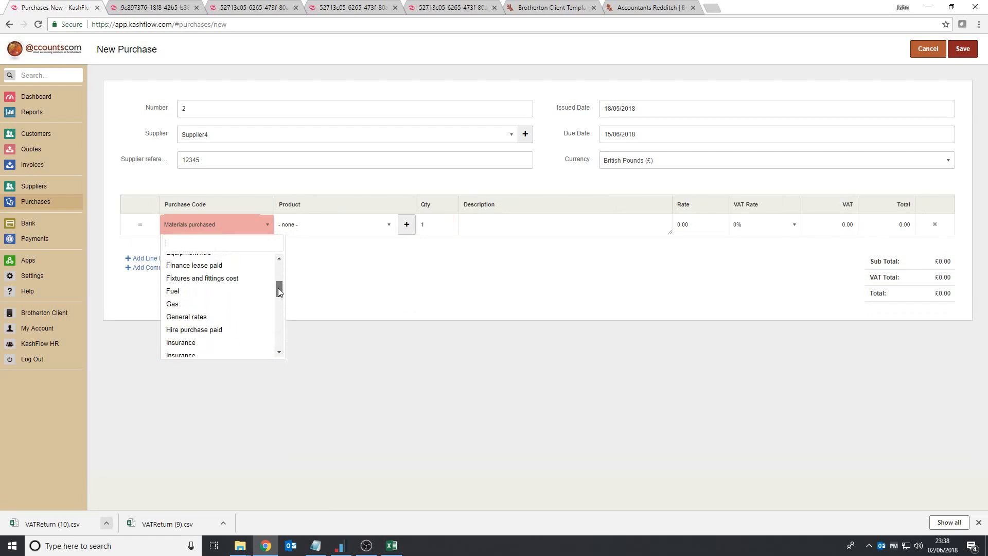
left_click(209, 291)
left_click(450, 225)
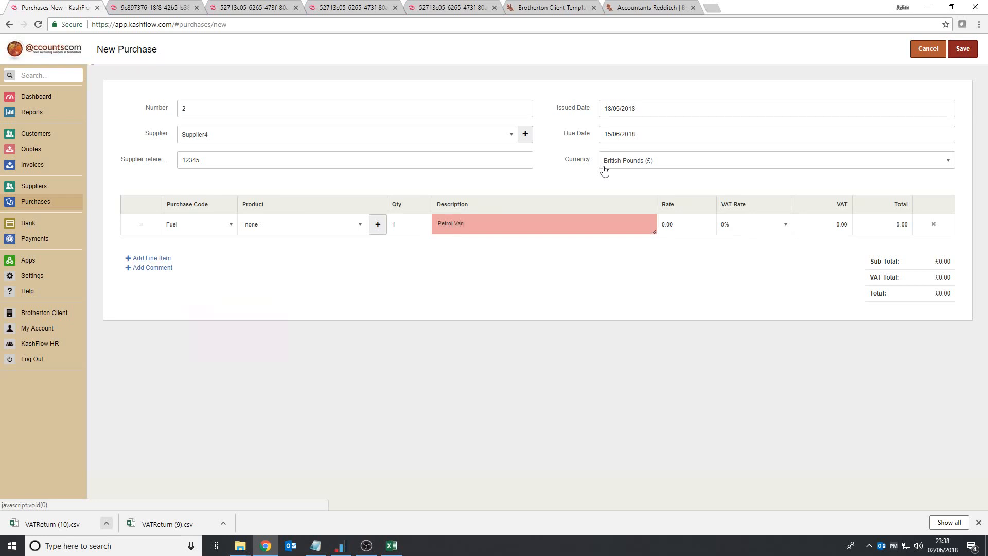
Set the Petrol Van line's rate to 50 and its VAT rate to 20%, and save the purchase
left_click(707, 224)
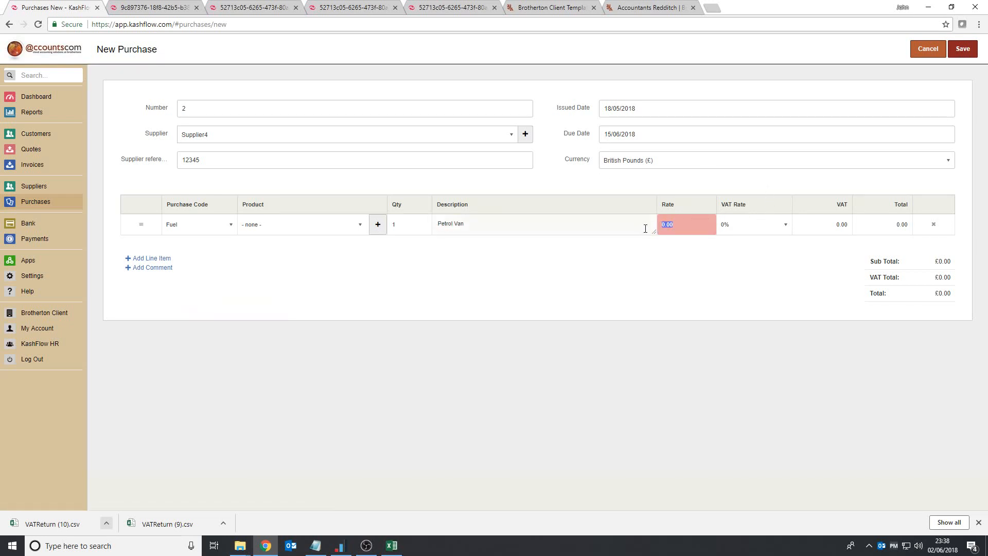
type("50")
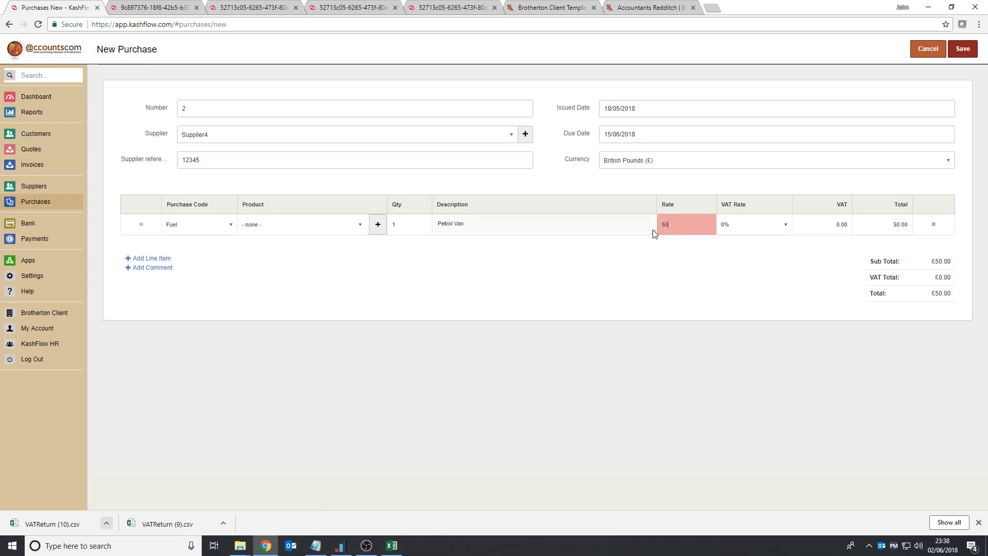
left_click(757, 231)
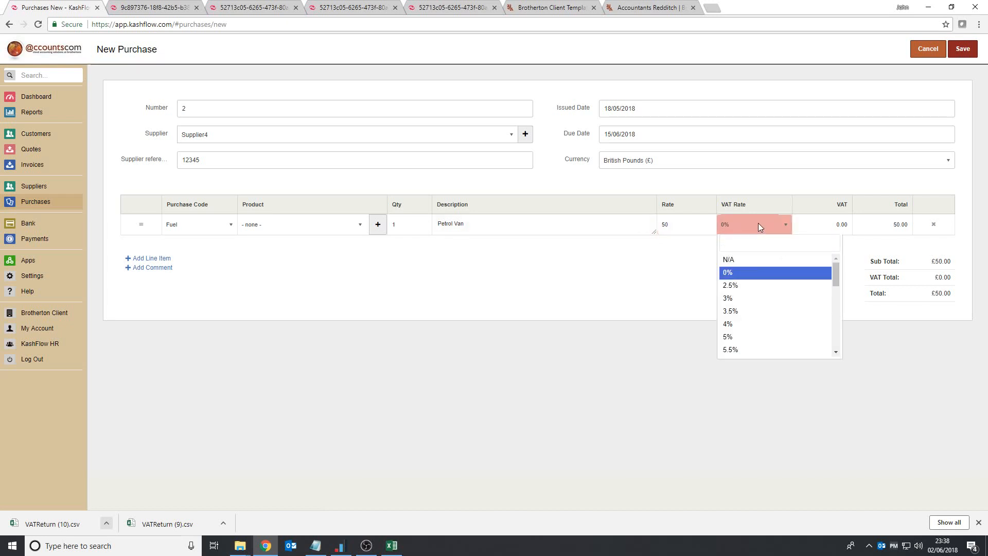
left_click(758, 224)
type("20")
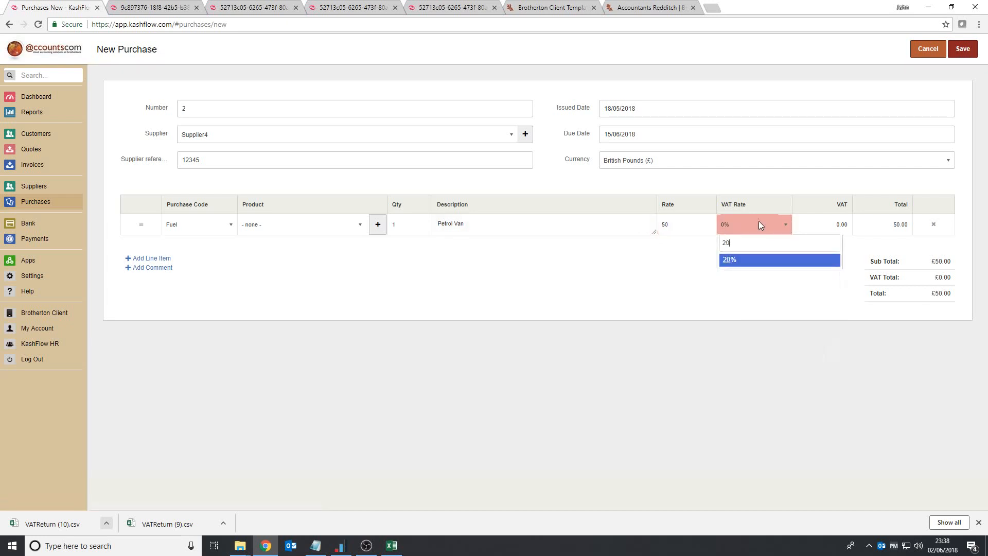
left_click(728, 261)
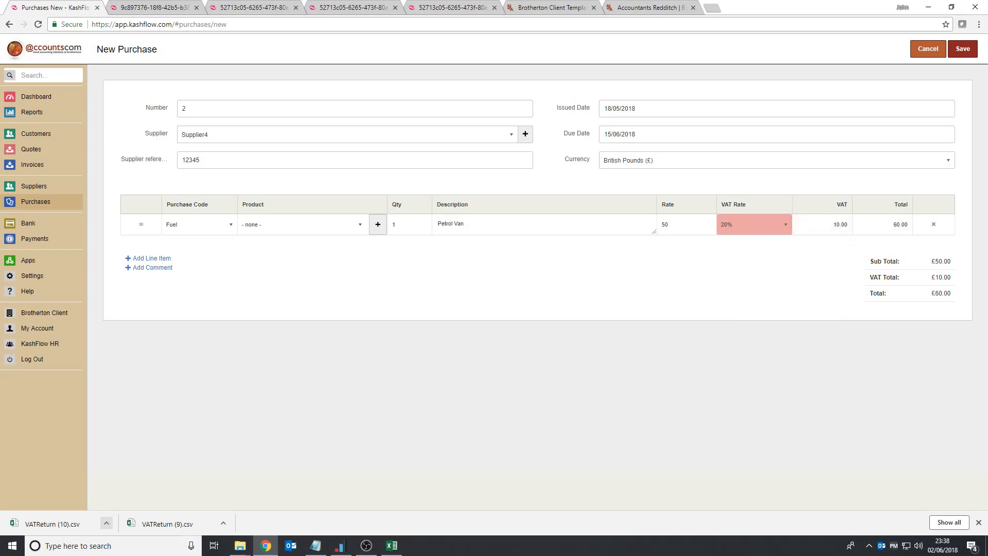
left_click(962, 48)
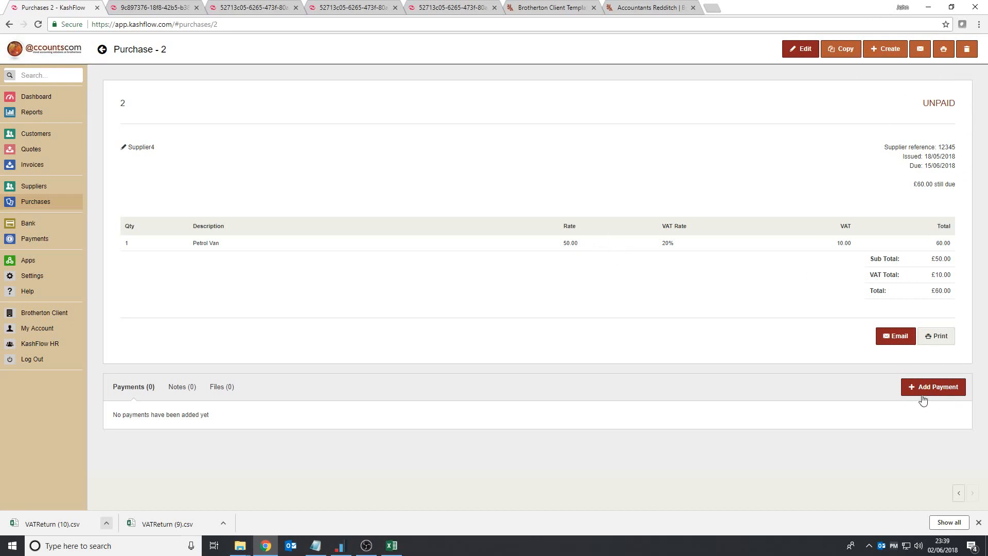
Check Supplier4's profile and its payment form from the supplier list, closing the form without recording a payment
left_click(46, 188)
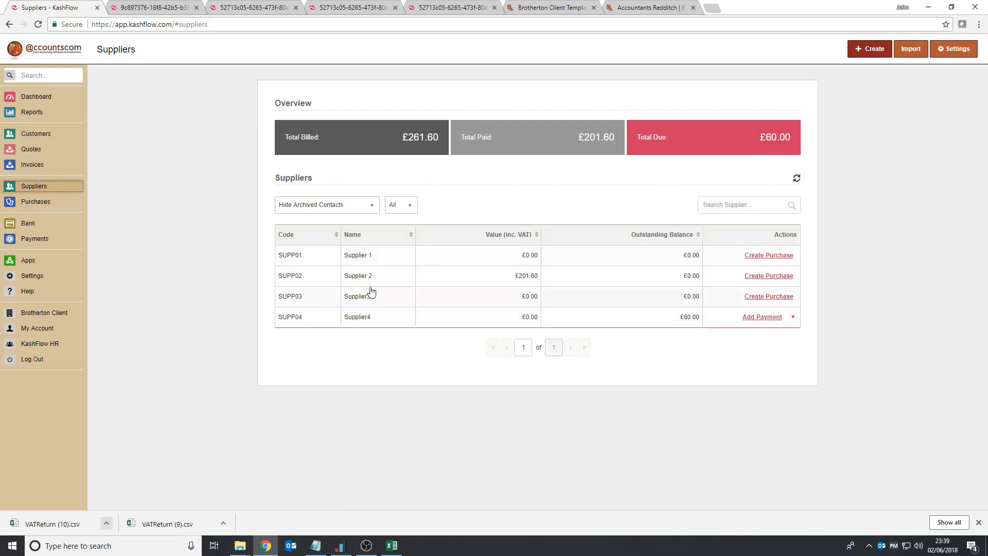
left_click(358, 318)
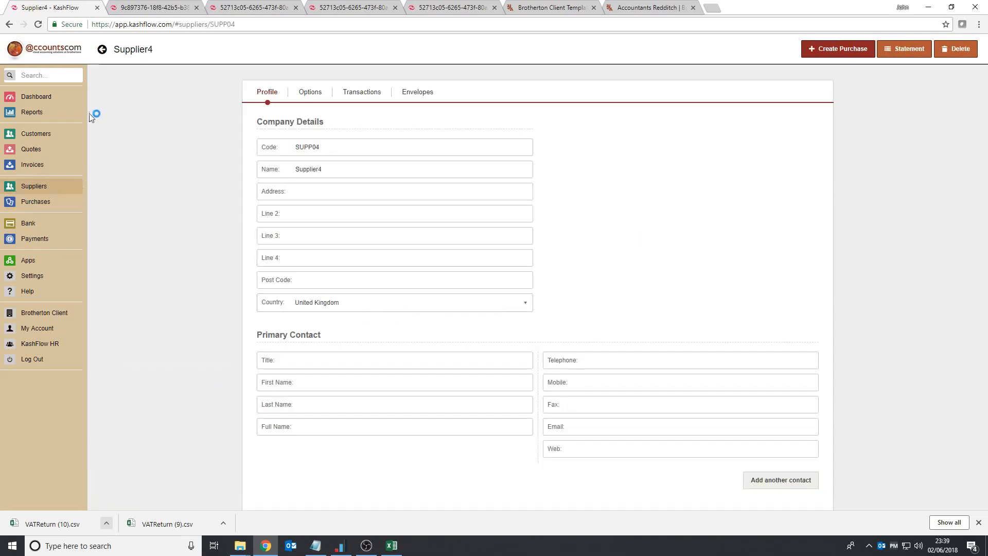
left_click(9, 25)
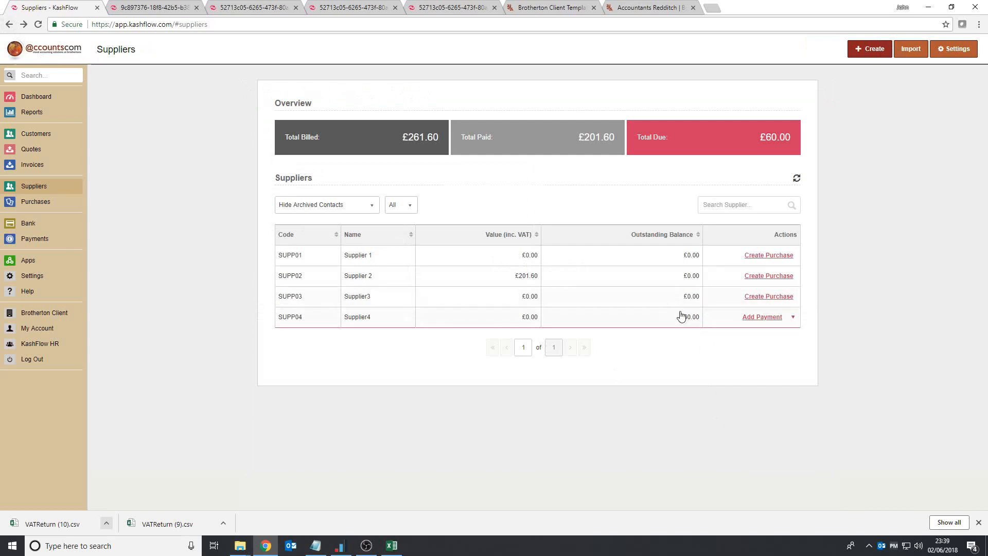
left_click(760, 317)
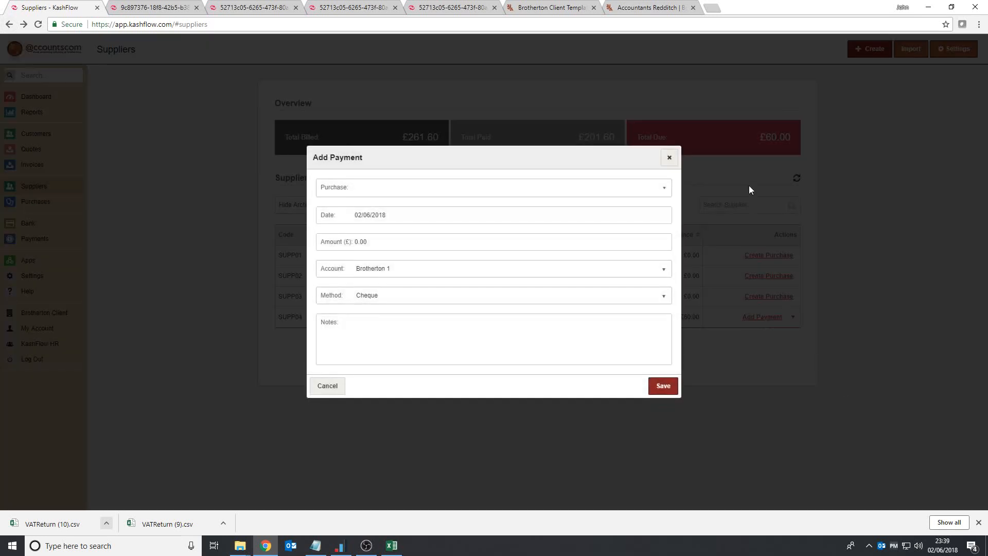
left_click(669, 158)
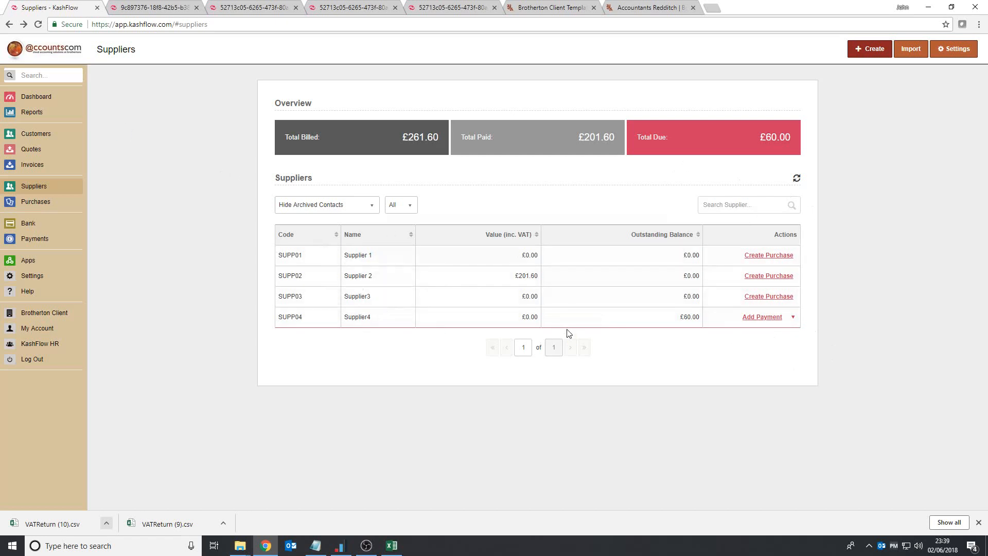
Review Supplier4's profile, options, transactions and envelopes sections, reaching the supplier record from the purchases list
left_click(45, 200)
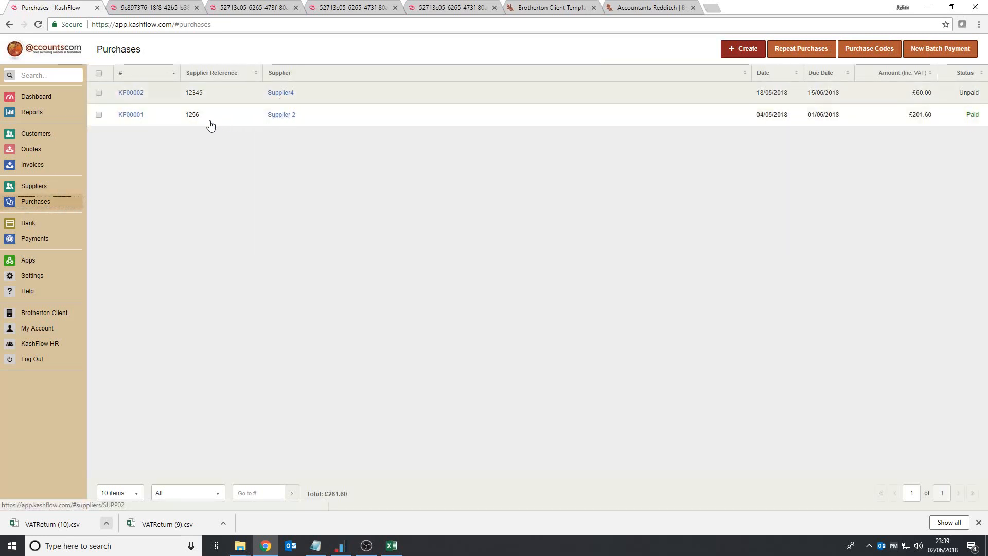
left_click(282, 94)
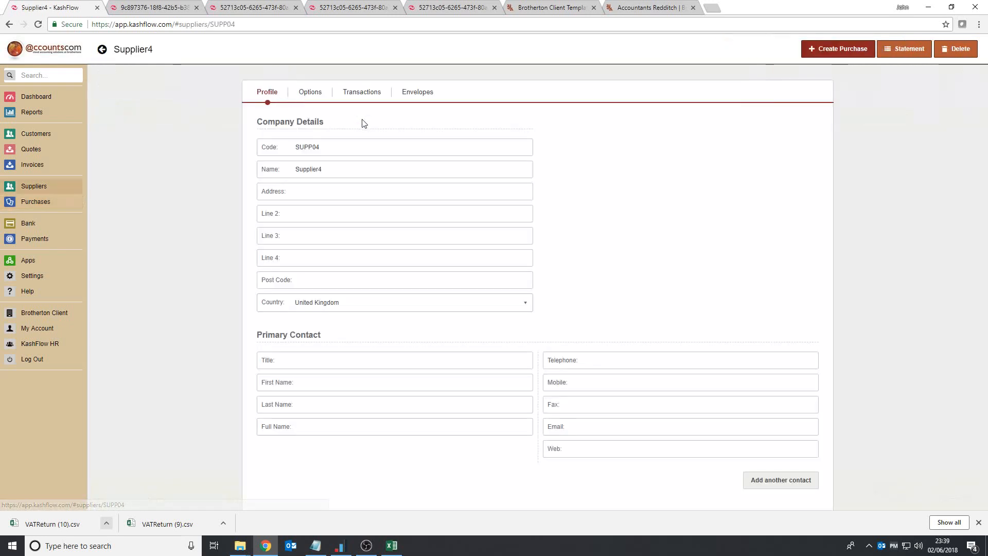
left_click(311, 95)
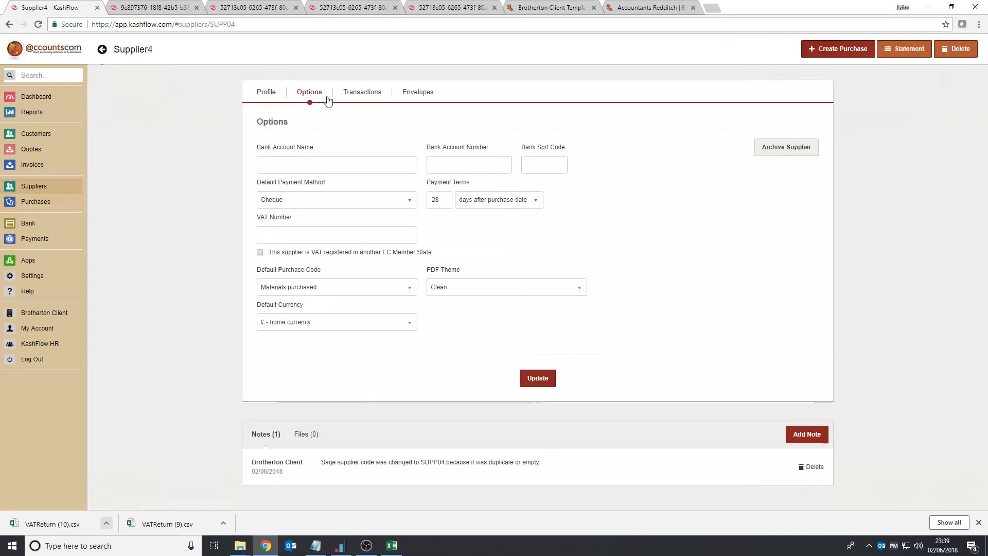
left_click(360, 96)
left_click(414, 97)
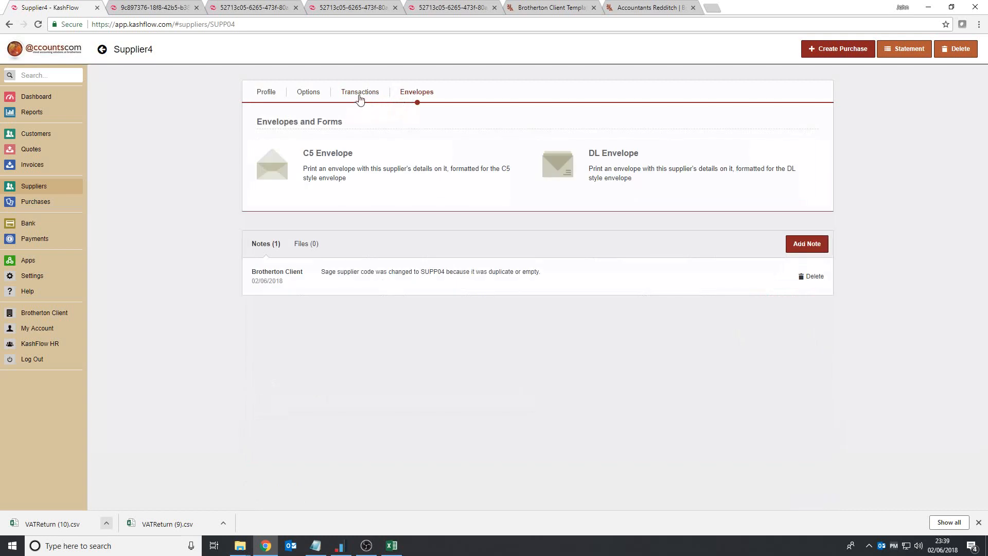
left_click(360, 97)
left_click(312, 96)
left_click(267, 96)
left_click(349, 98)
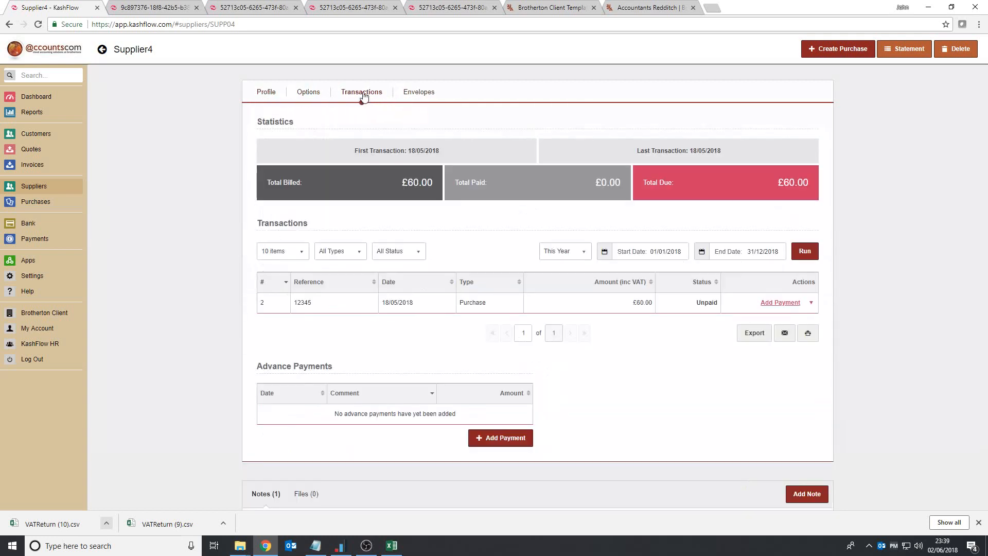
Check the payment form for Supplier4's purchase in the supplier's transactions, close it without saving, and return to the purchases list
left_click(787, 308)
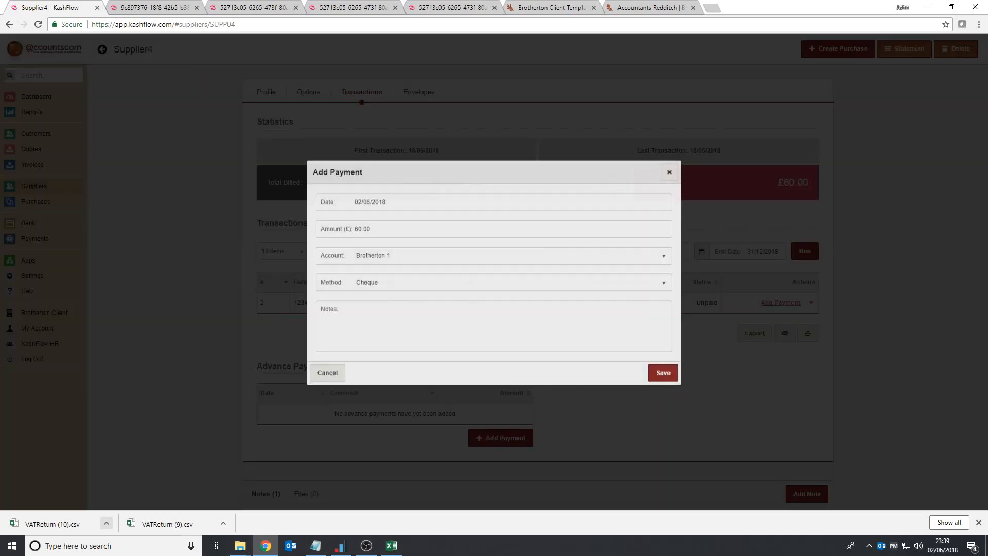
left_click(669, 170)
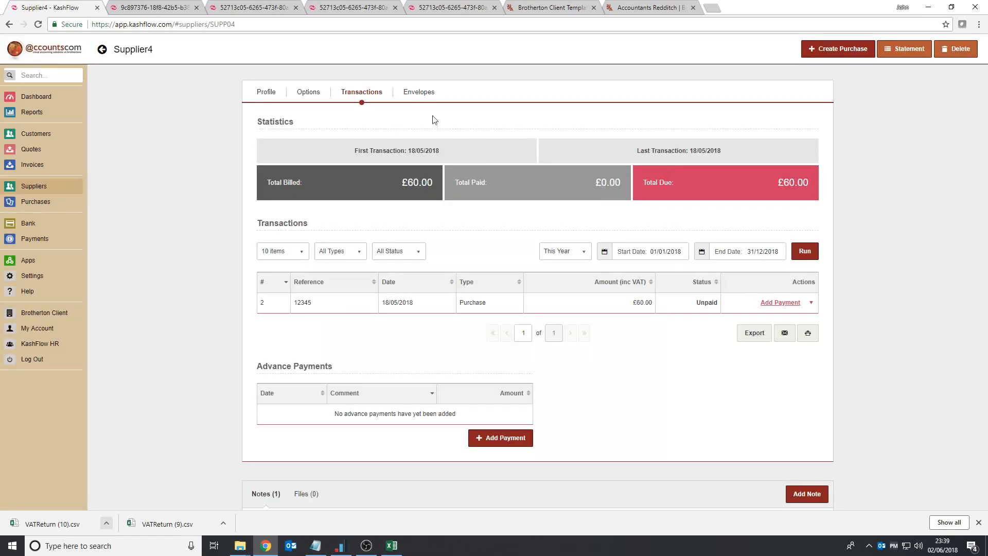
left_click(8, 26)
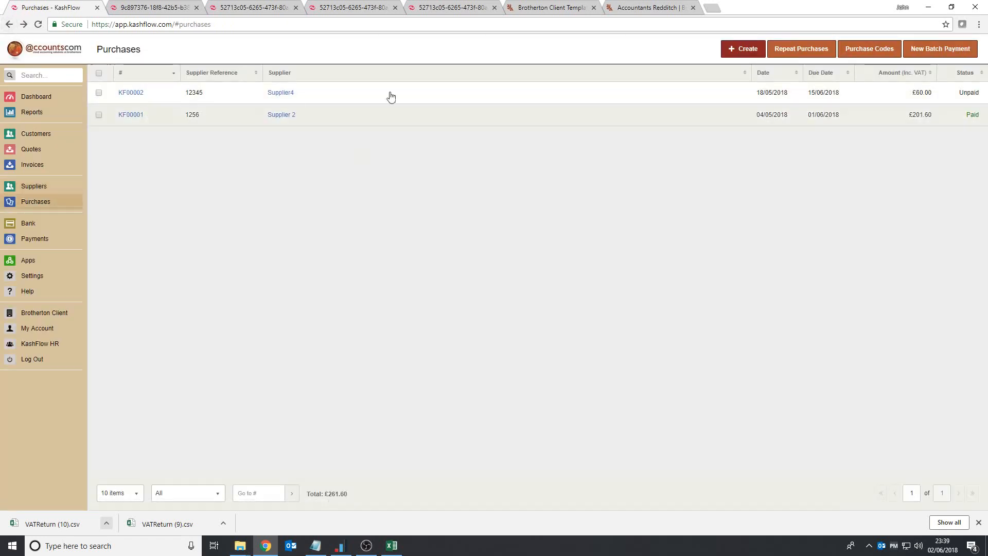
View Supplier4's purchase KF00002 and its payment form, closing the form without recording a payment, and return to the purchases list
left_click(30, 187)
left_click(34, 201)
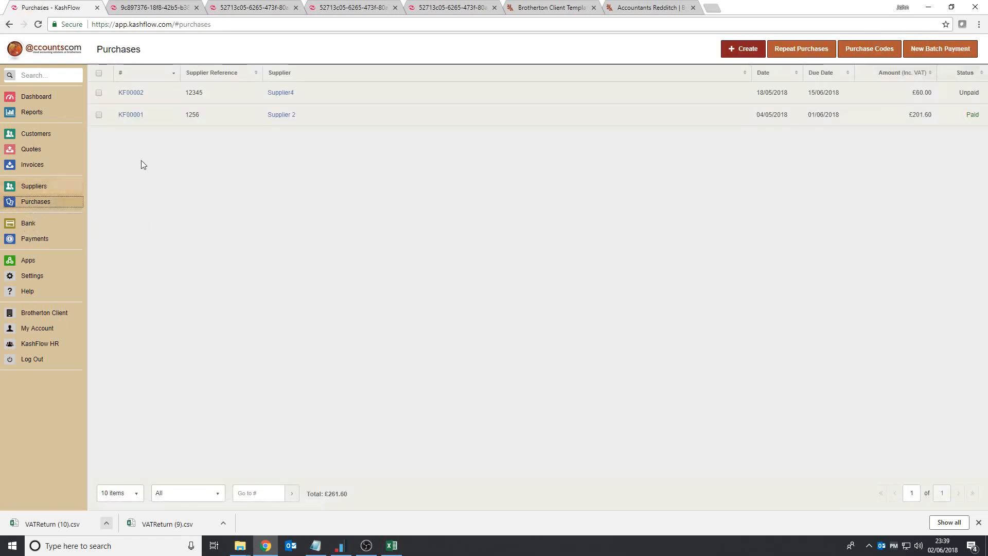
left_click(134, 96)
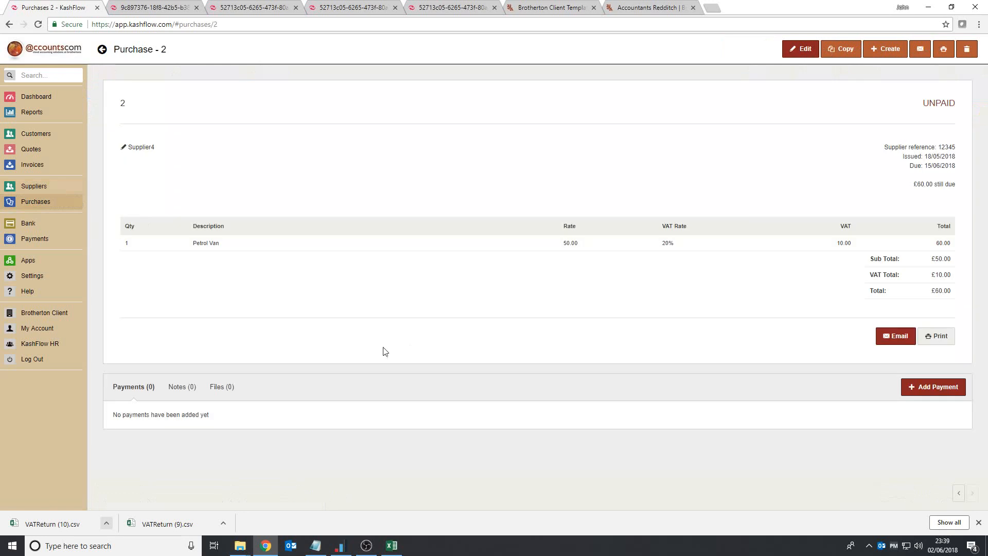
left_click(943, 391)
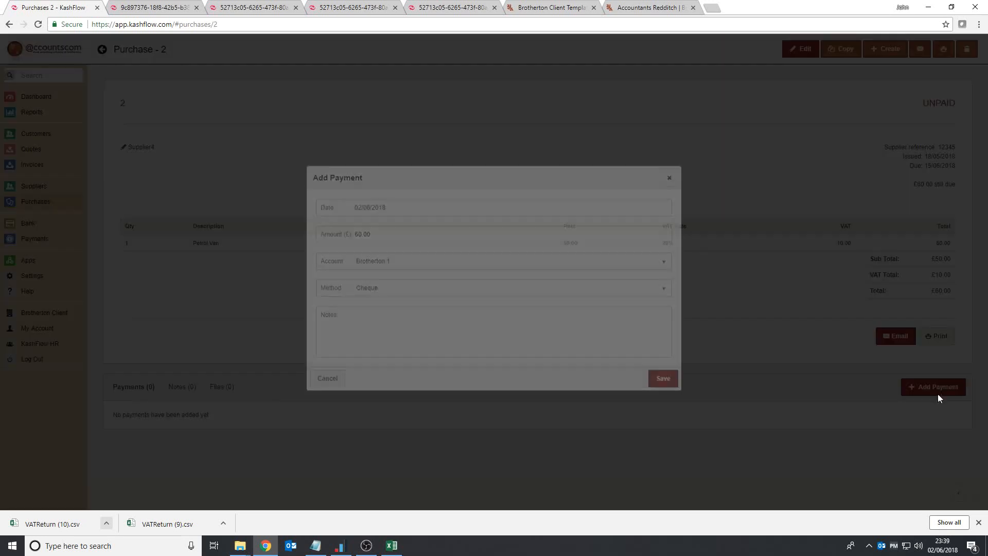
left_click(668, 172)
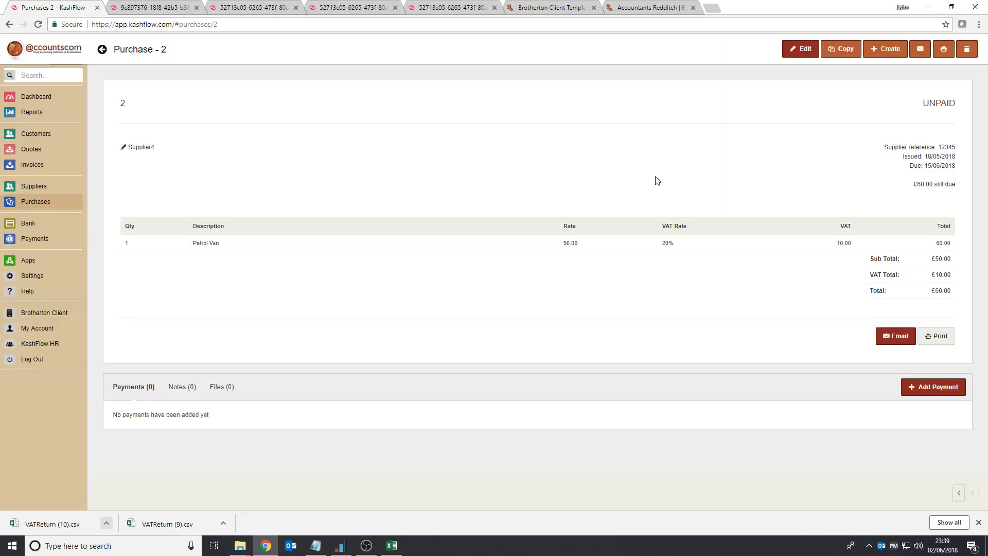
left_click(9, 24)
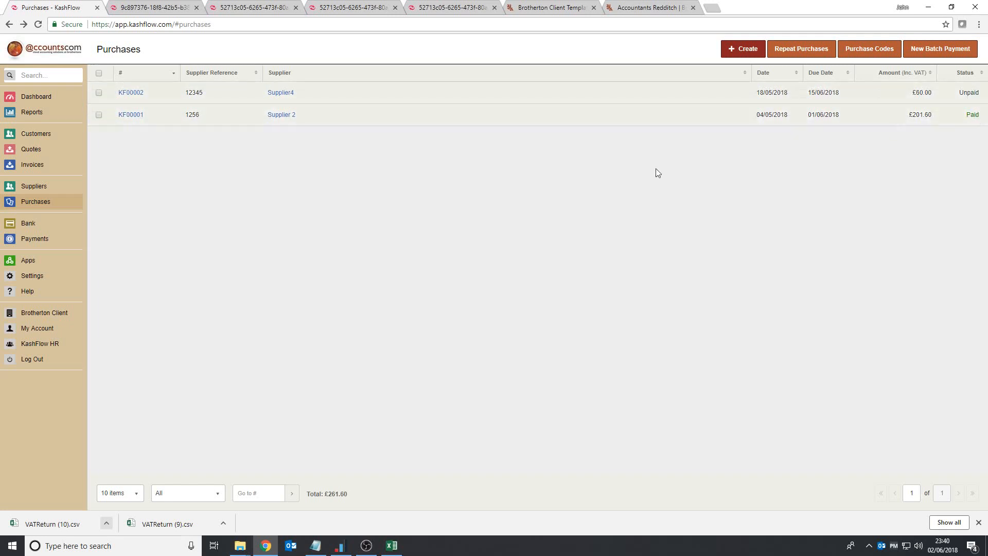
Record a £60.00 cheque payment dated 02/06/2018 from the Brotherton 1 account against Supplier4's unpaid purchase
left_click(40, 192)
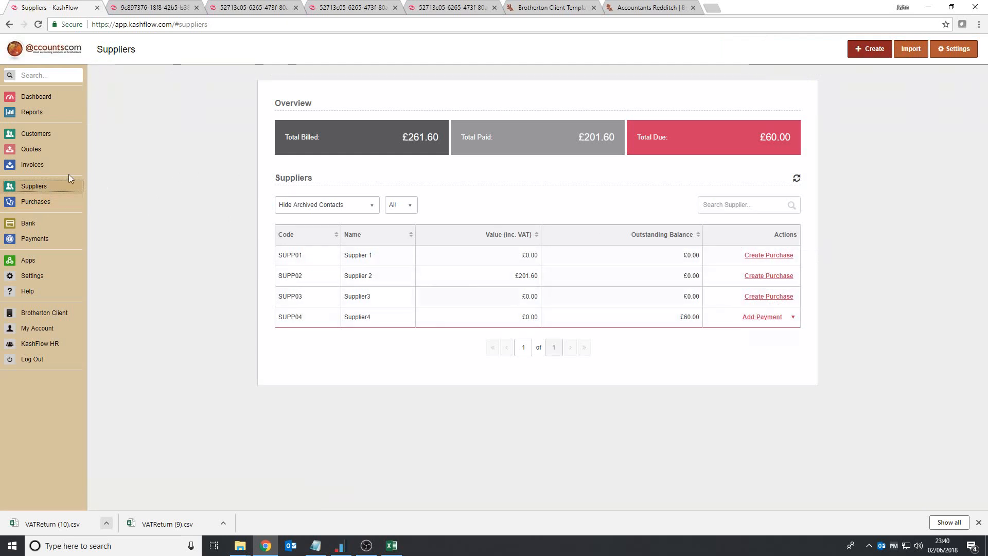
left_click(32, 203)
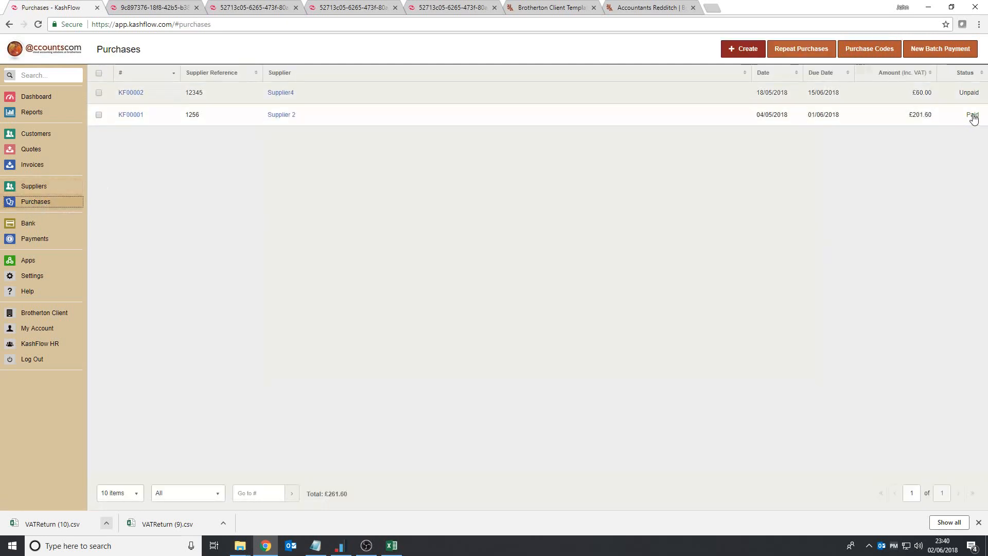
left_click(969, 99)
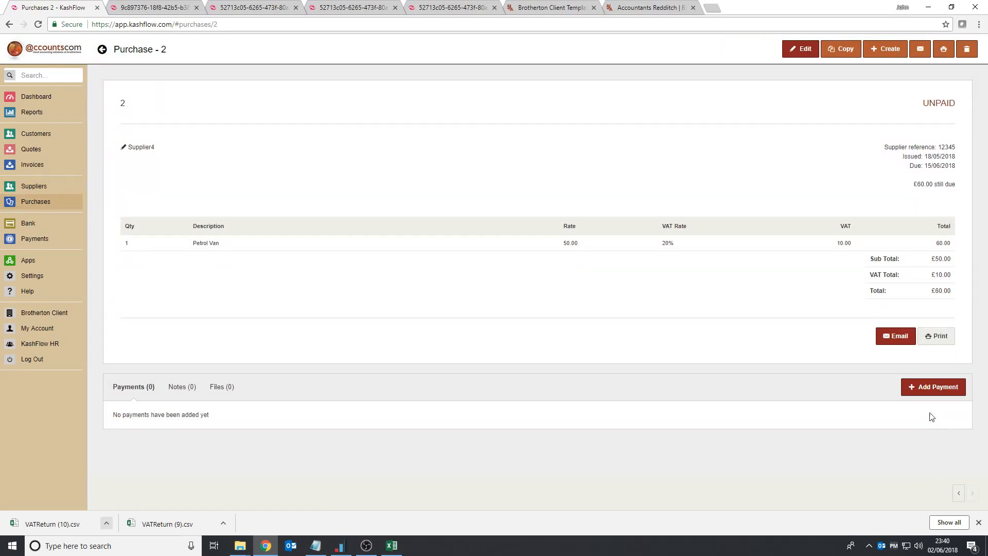
left_click(942, 393)
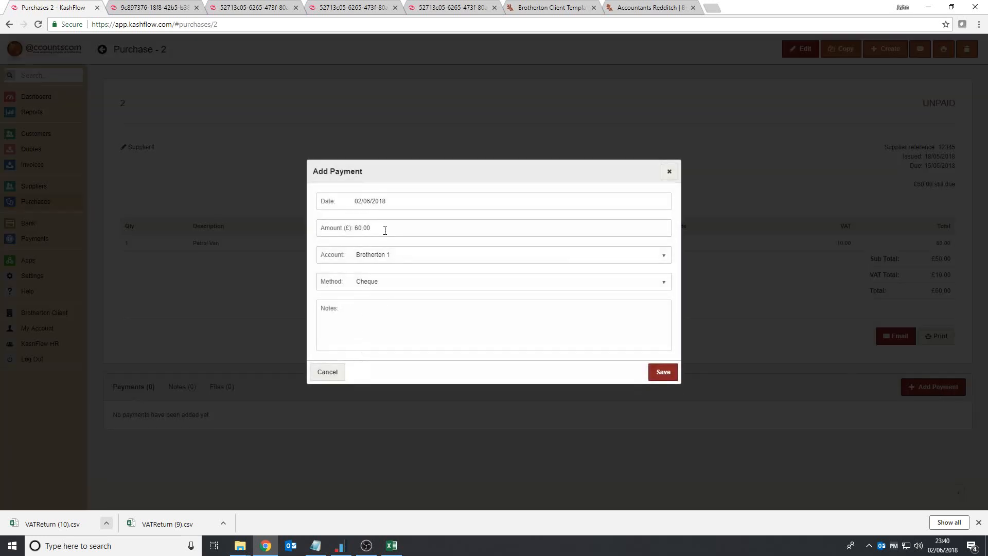
left_click(664, 375)
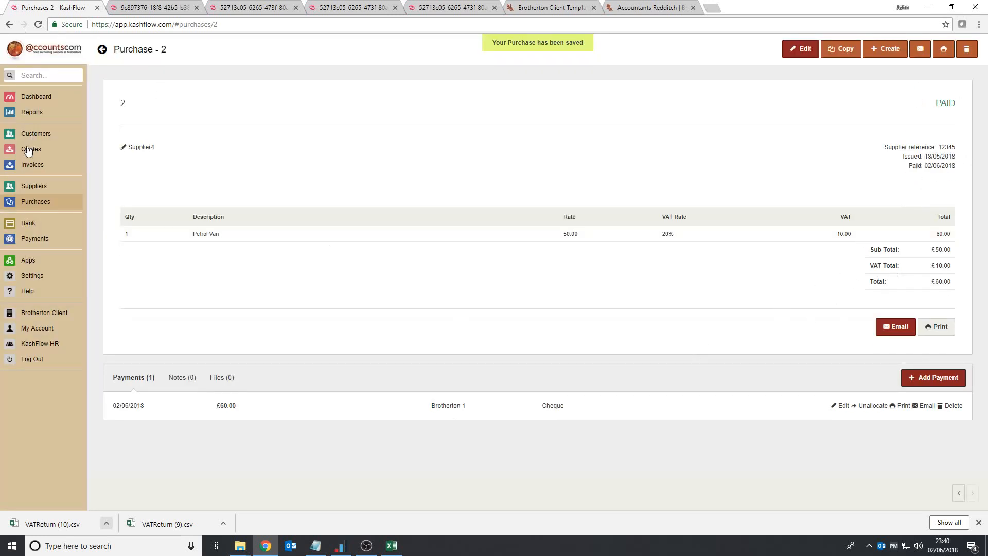
Check the payment in Supplier4's transactions and review the supplier and purchases lists
left_click(33, 188)
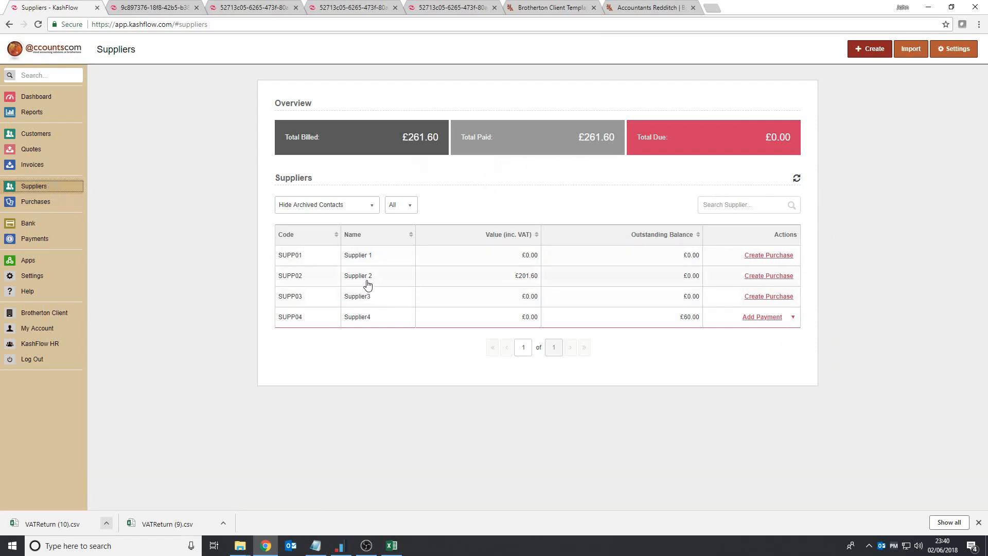
left_click(361, 318)
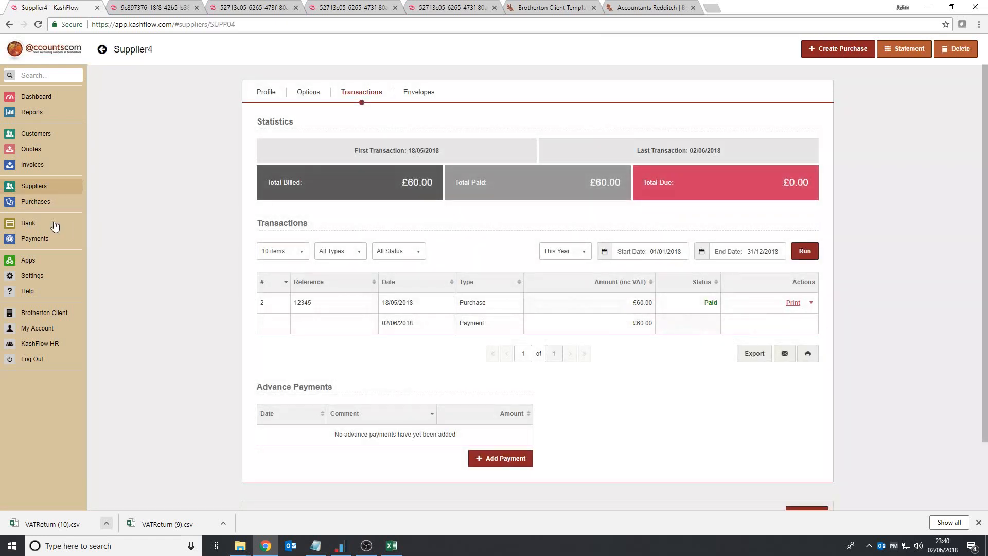
left_click(31, 191)
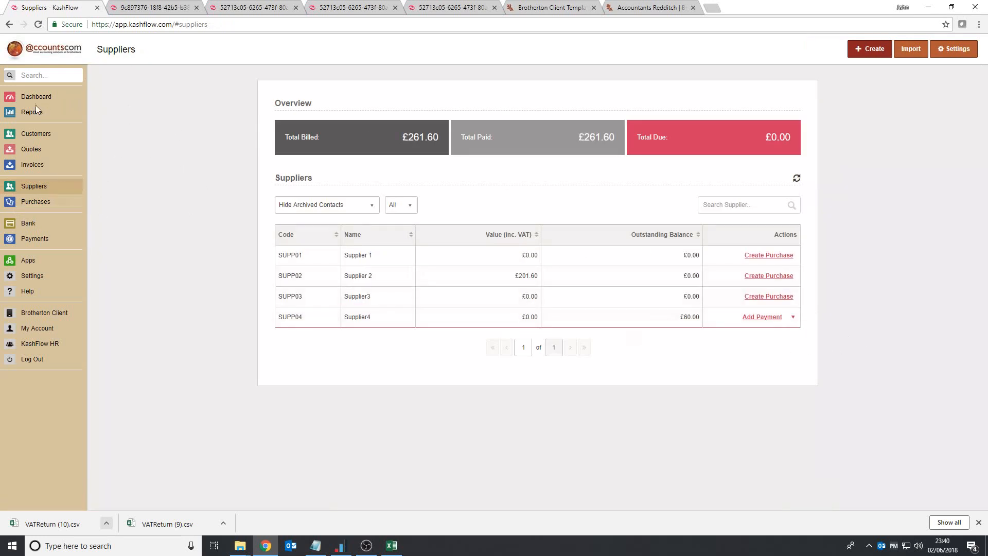
left_click(34, 201)
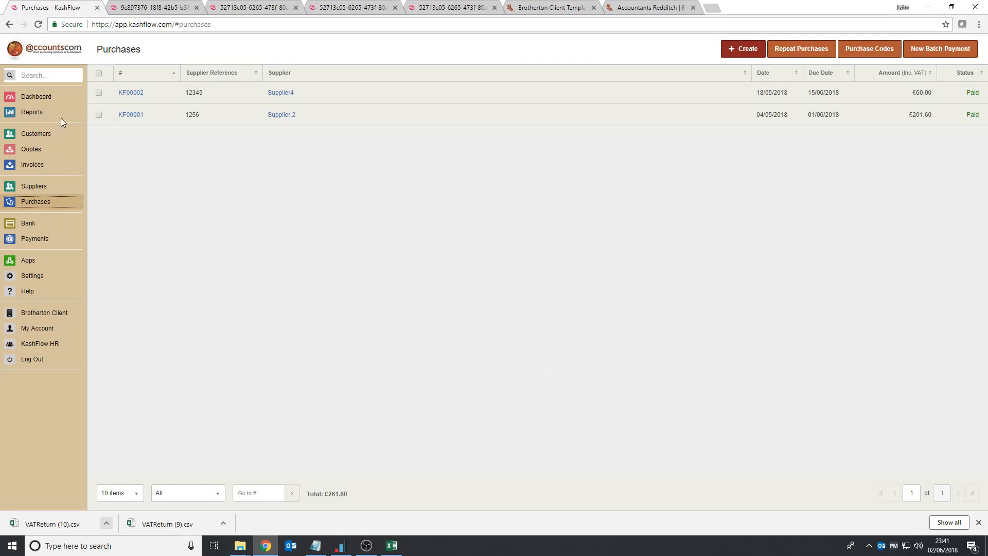
Browse the business, tax and sales report categories and open the Aged Debtors report
left_click(30, 113)
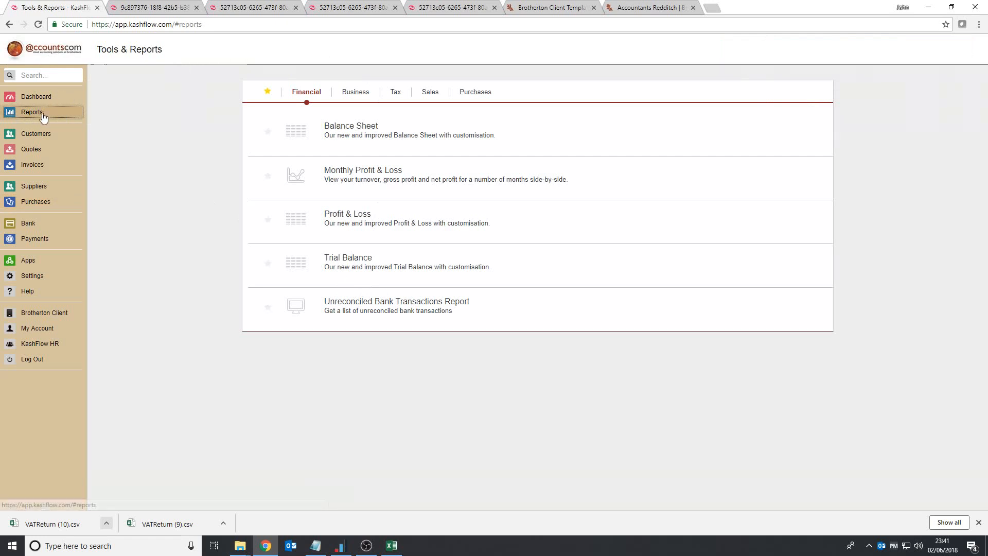
left_click(354, 92)
left_click(394, 94)
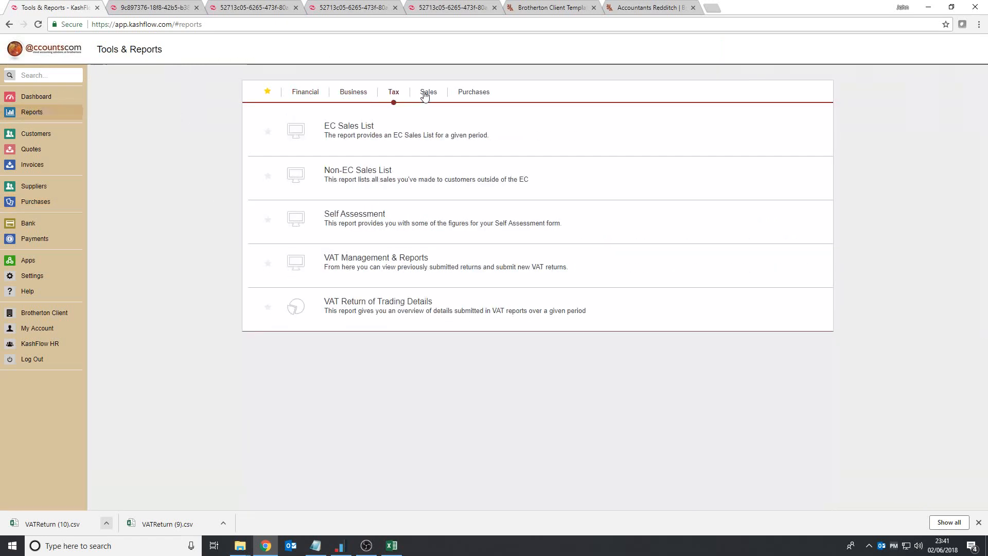
left_click(428, 93)
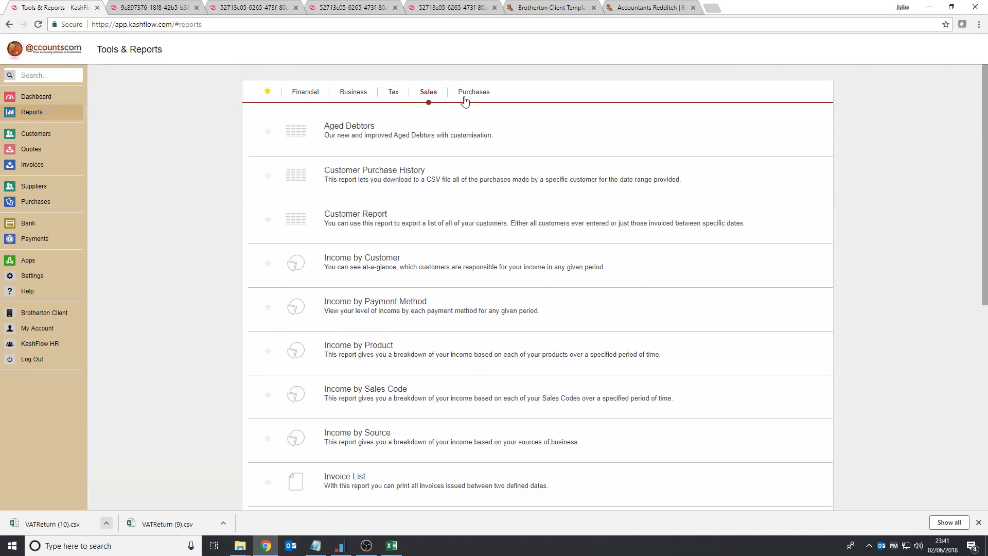
left_click(349, 128)
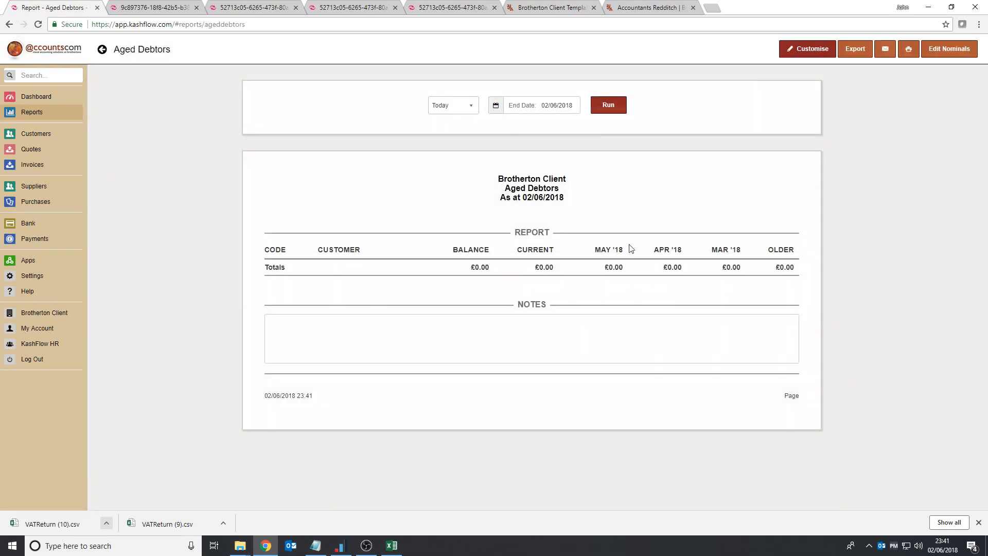
Run the Aged Debtors report with end date 01/06/2018 and open Customer 2's record from it
left_click(556, 106)
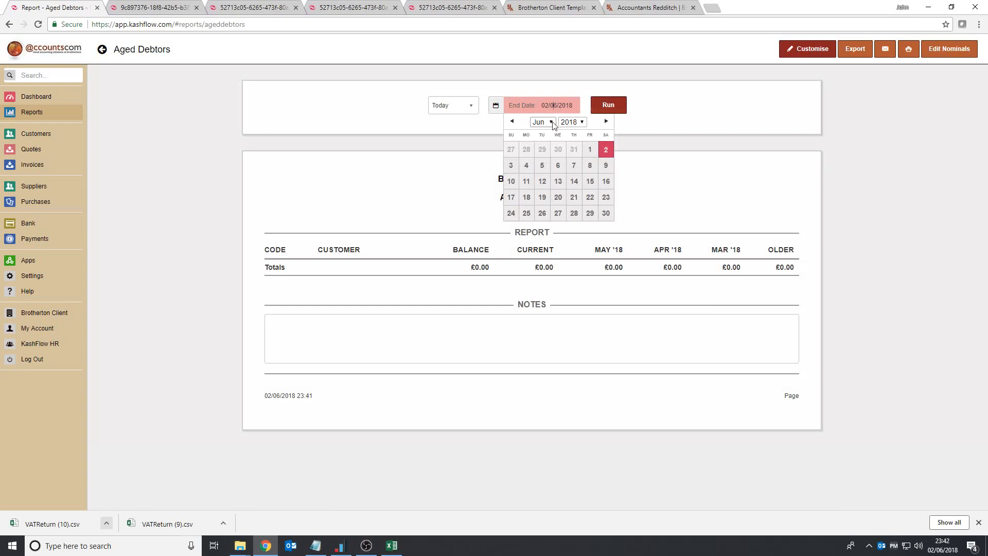
left_click(546, 122)
left_click(541, 179)
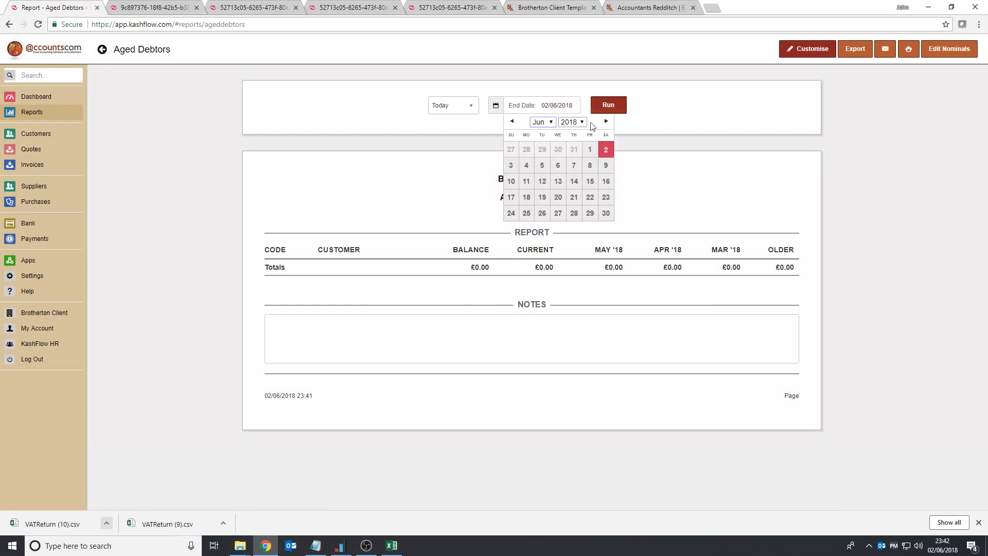
left_click(590, 150)
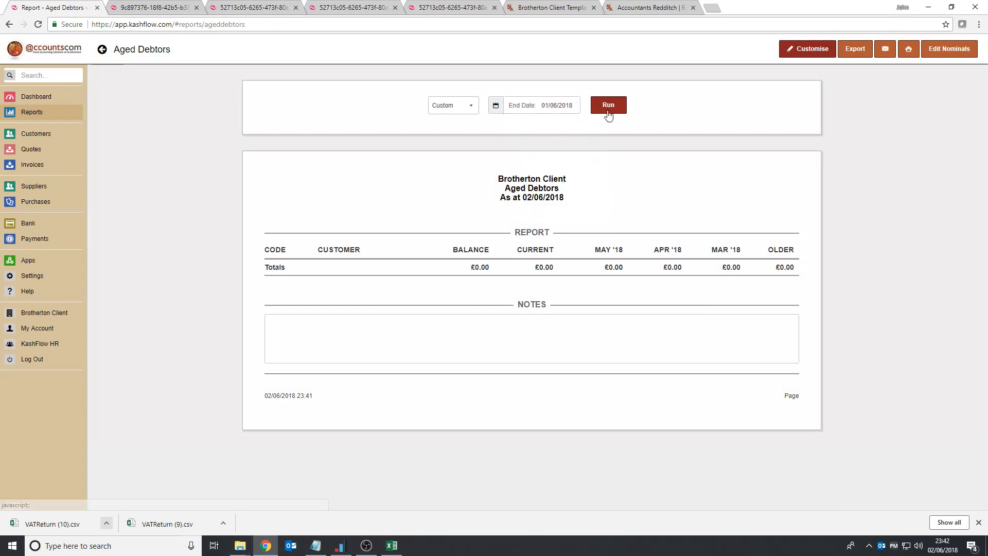
left_click(608, 107)
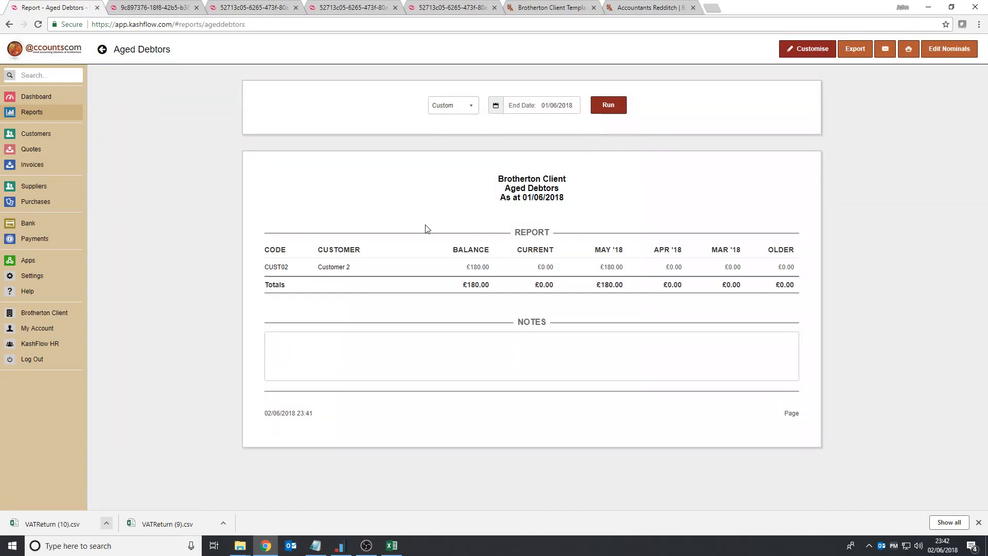
left_click(337, 267)
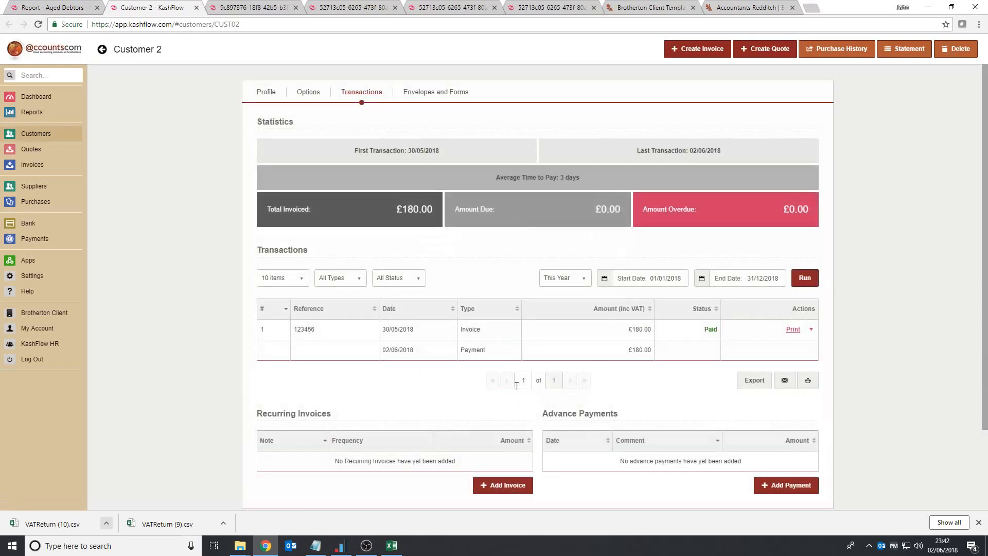
Open the VAT settings from VAT Management & Reports in the tax reports
left_click(41, 112)
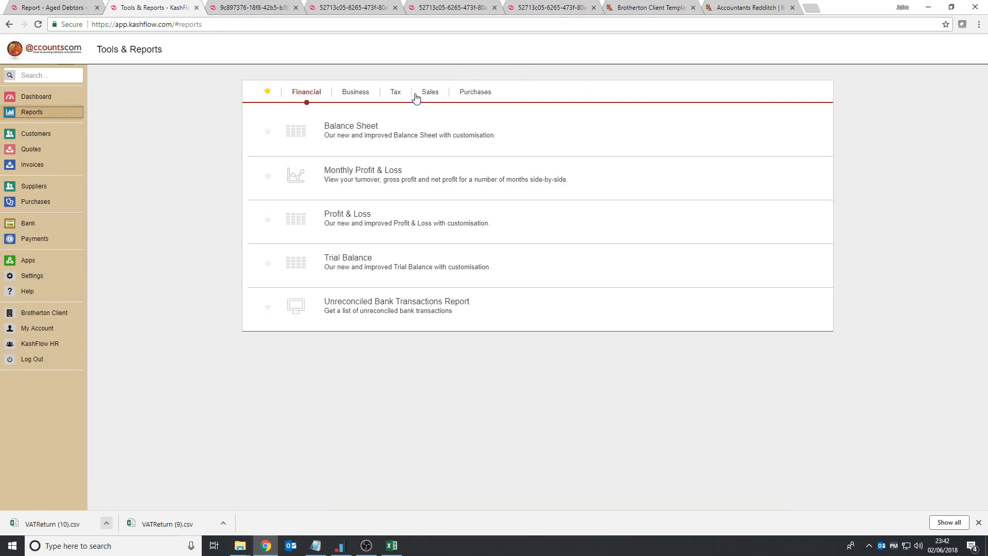
left_click(397, 95)
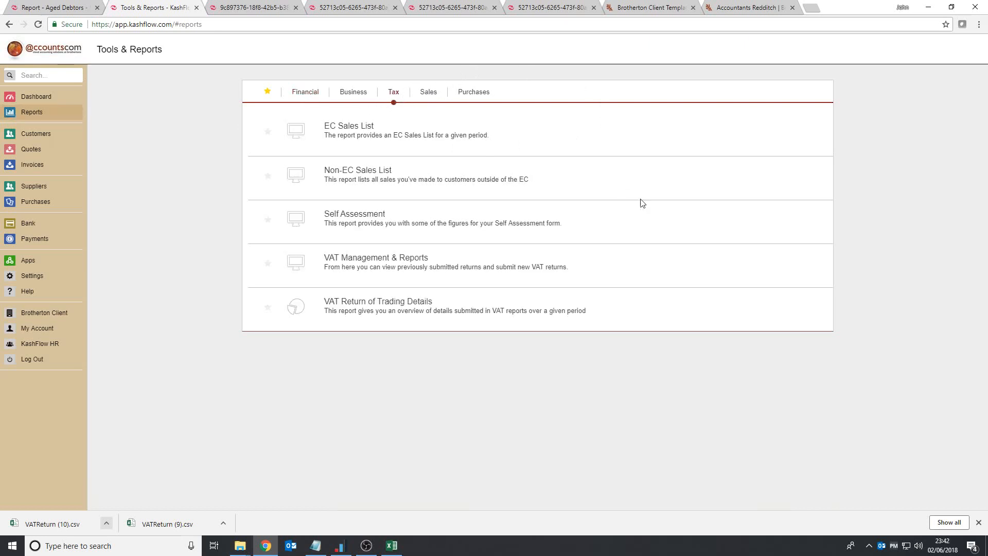
left_click(361, 261)
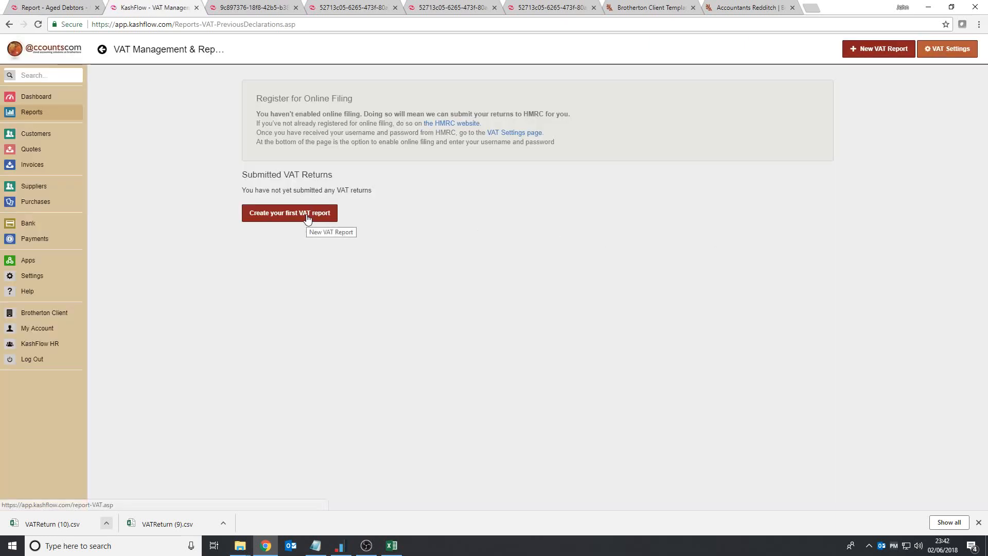
left_click(949, 51)
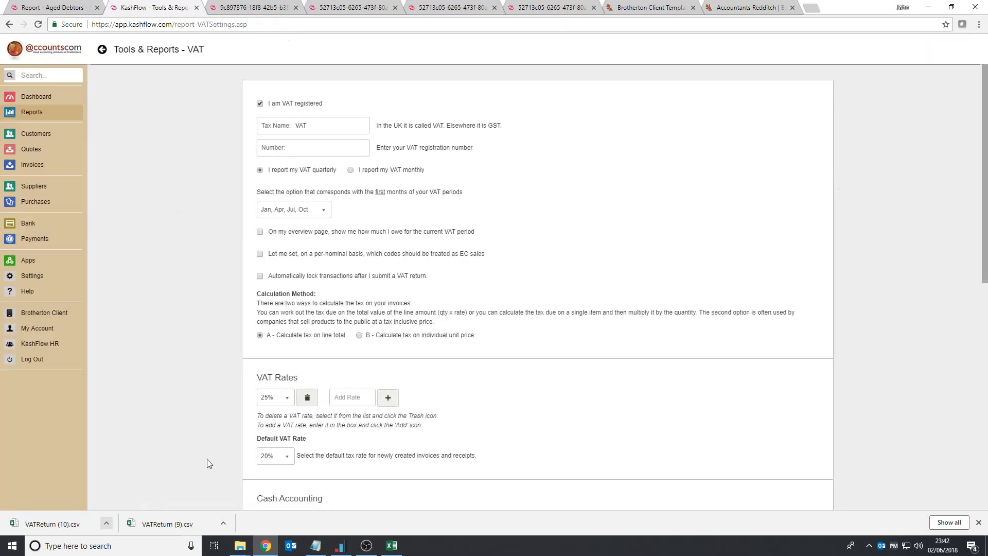
Leave the VAT settings and run the first VAT report for 01/04/2018 to 30/06/2018
left_click(9, 24)
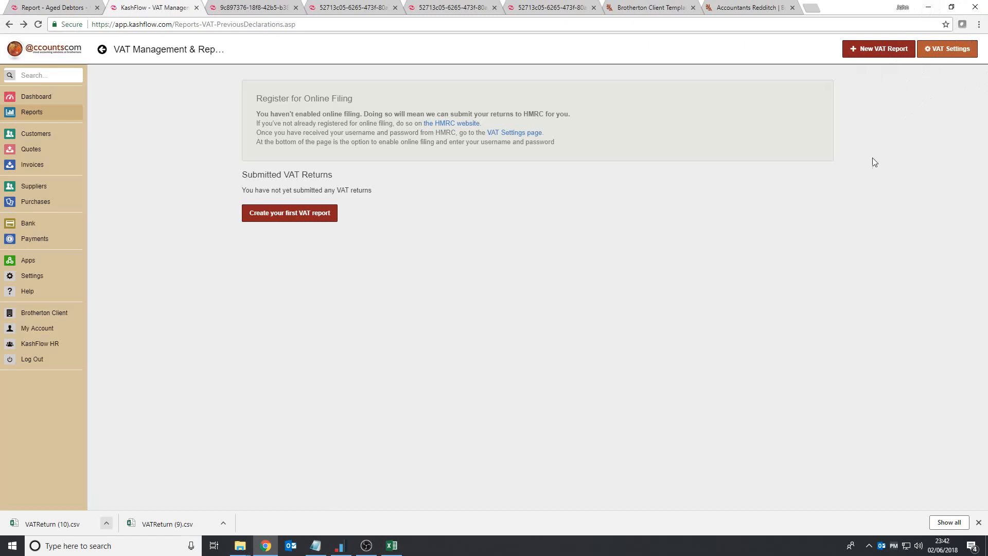
left_click(302, 219)
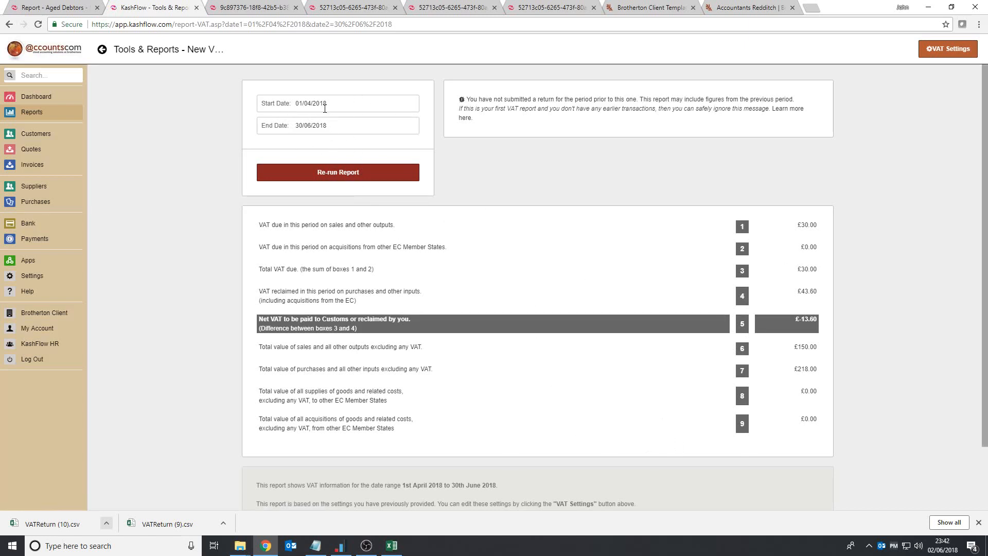
left_click(330, 173)
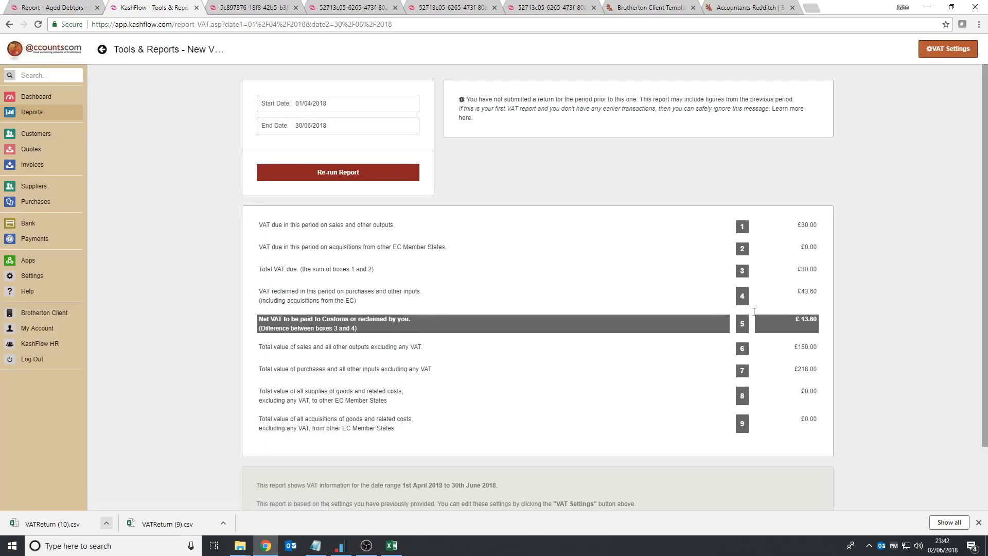
Download the VAT report's calculations and open VATReturn (11).csv in a maximized Excel window, dismissing the Office activation wizard
scroll(753, 311, "down", 2)
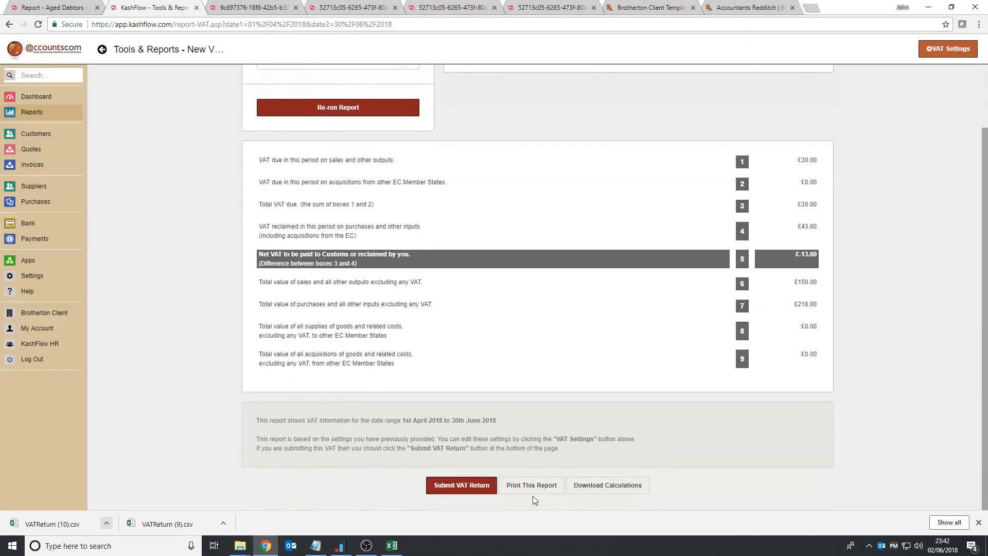
left_click(615, 486)
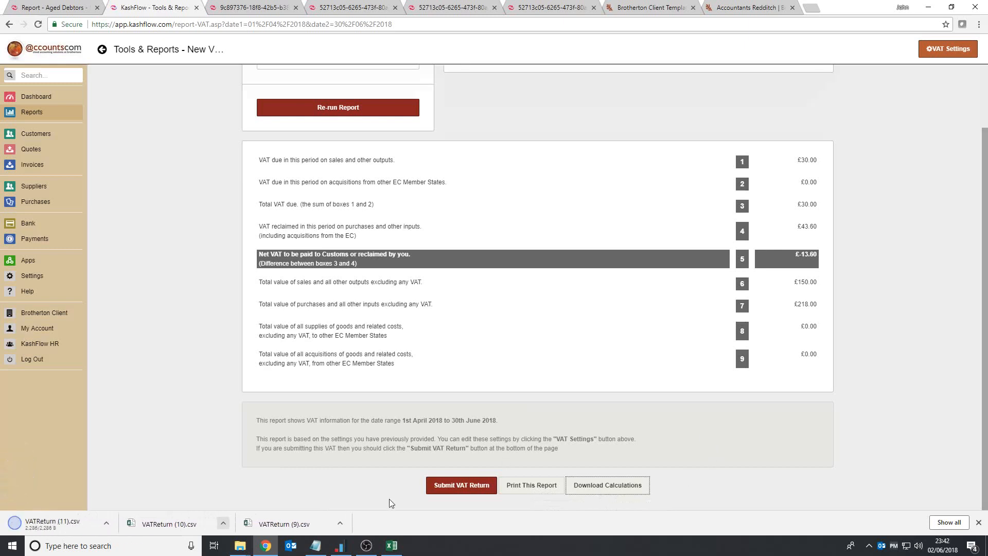
left_click(42, 522)
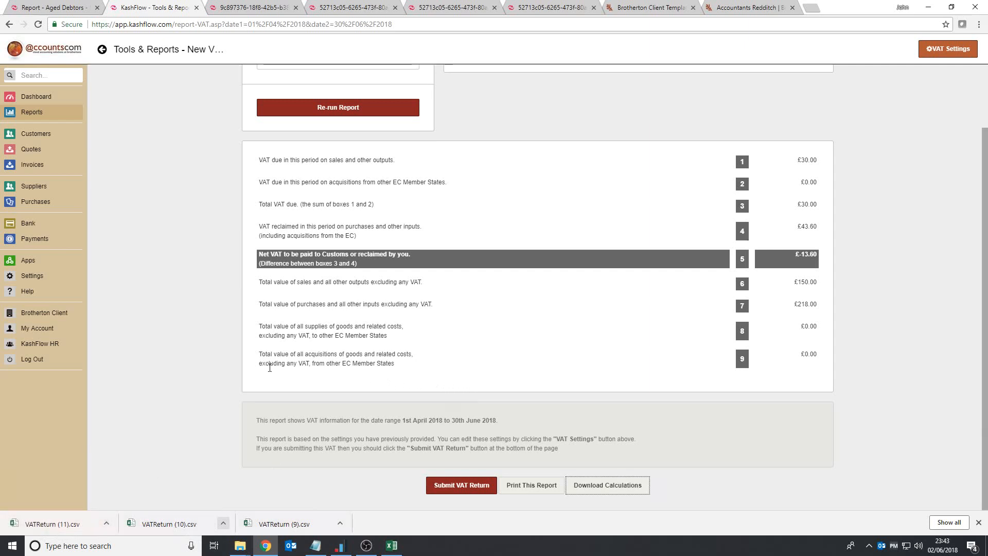
left_click(54, 523)
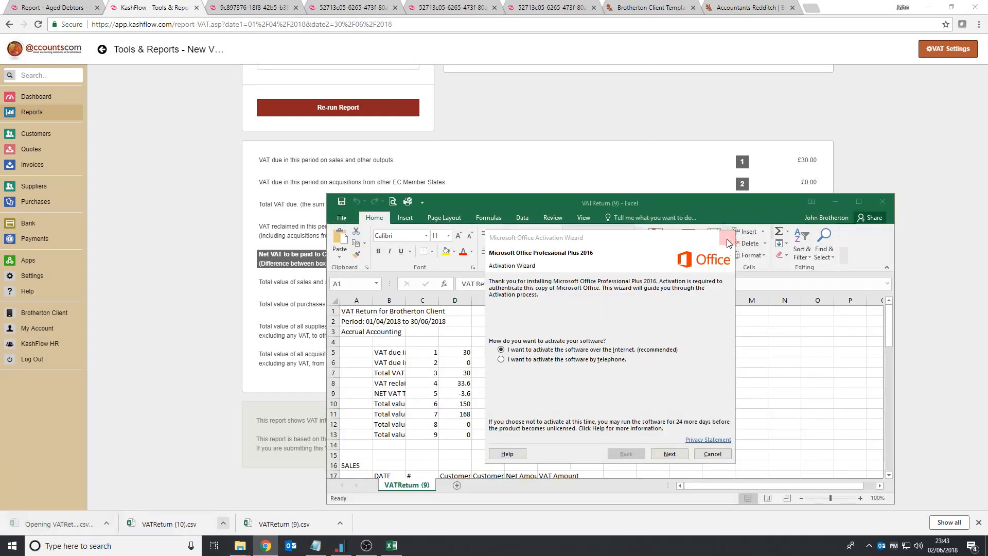
left_click(728, 237)
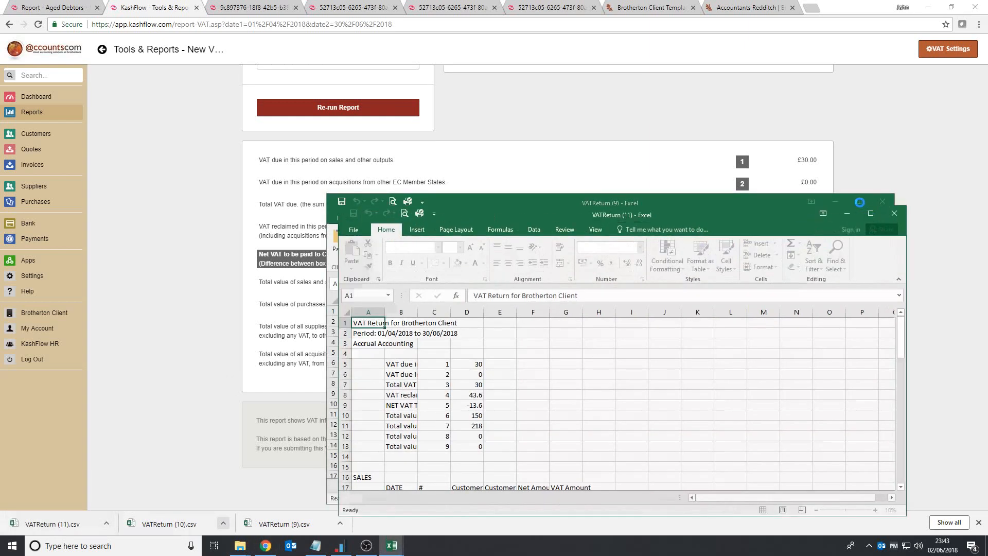
left_click(872, 214)
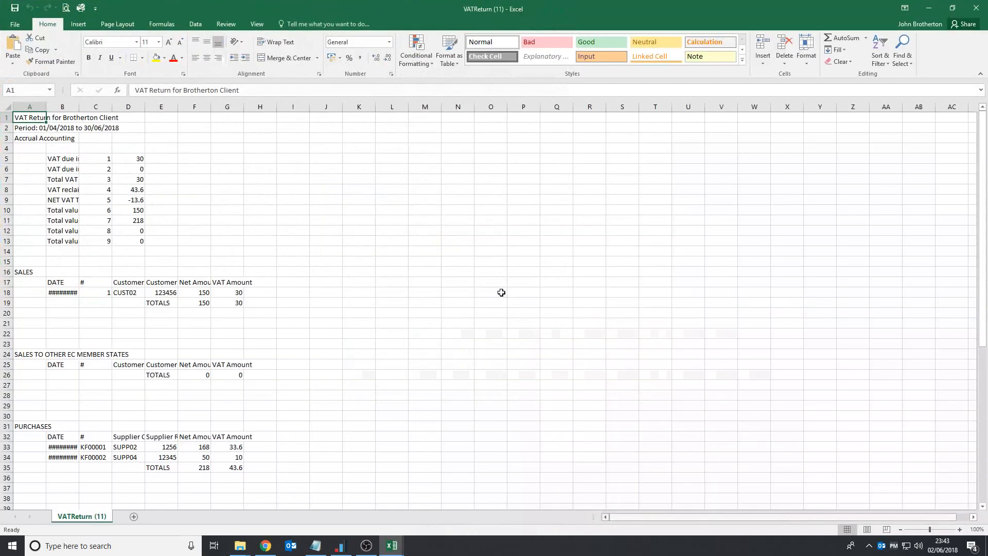
Review the VAT return boxes, sales and purchases breakdowns in the spreadsheet, and close the open VATReturn workbooks
scroll(497, 298, "down", 6)
scroll(497, 298, "down", 7)
scroll(499, 293, "up", 13)
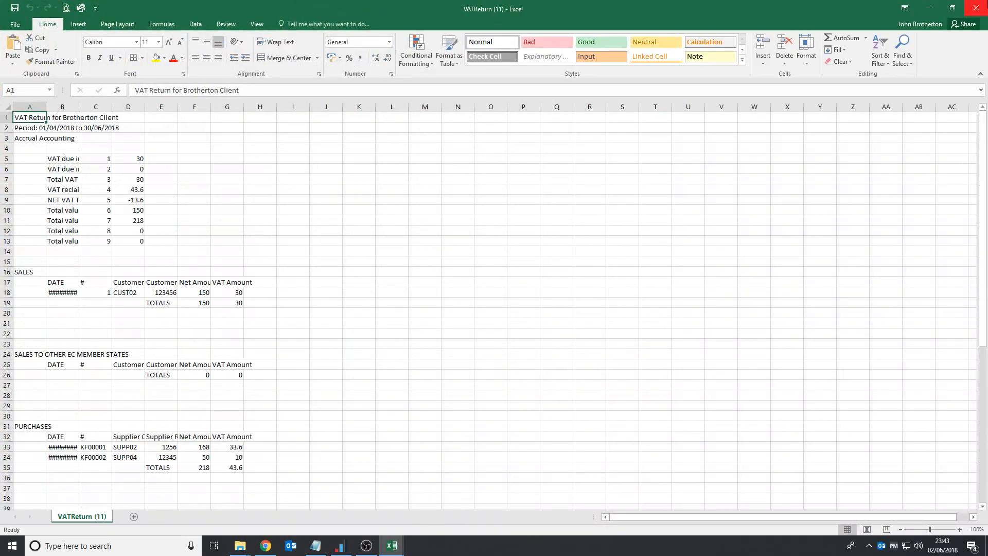
left_click(953, 7)
left_click(883, 199)
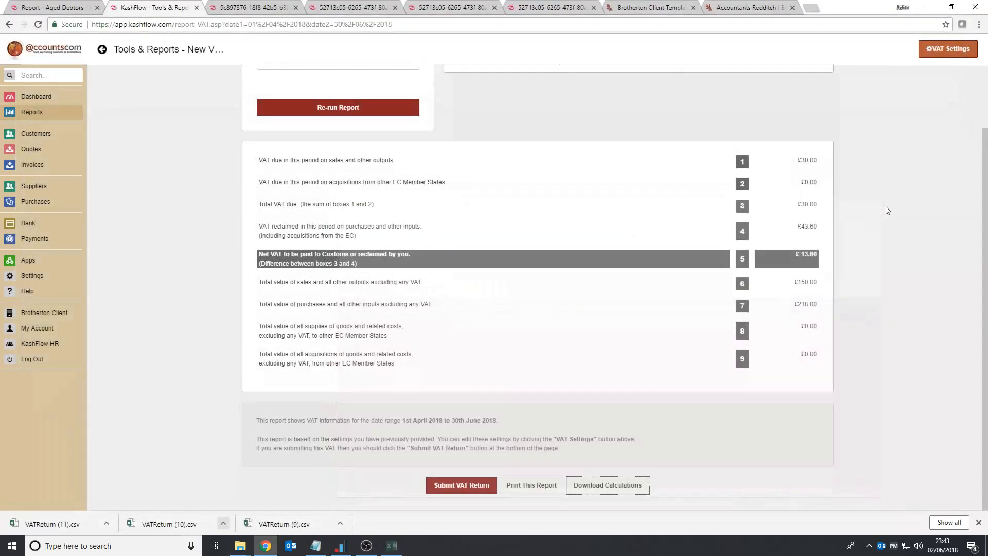
Return to KashFlow's VAT report and go from it to the customers list
scroll(443, 218, "up", 2)
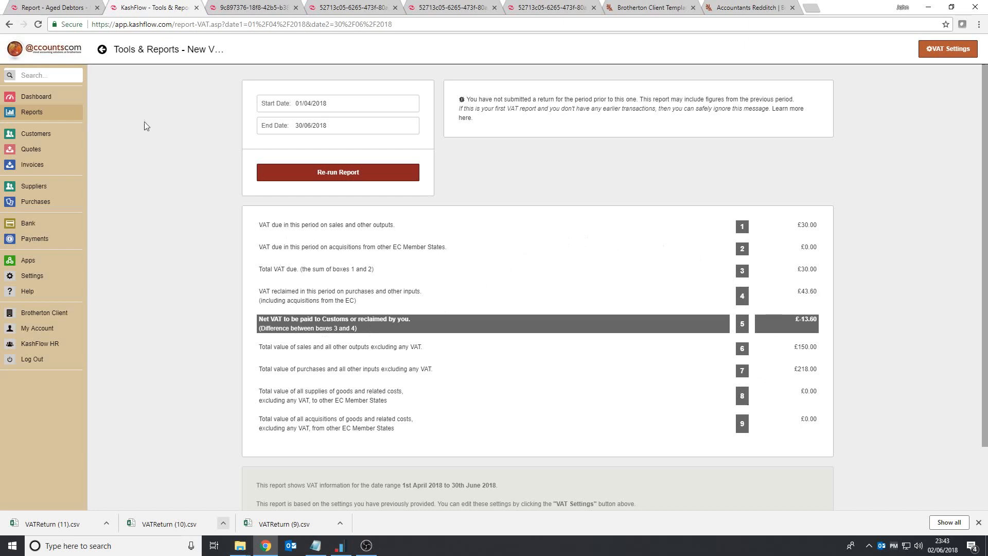
left_click(45, 134)
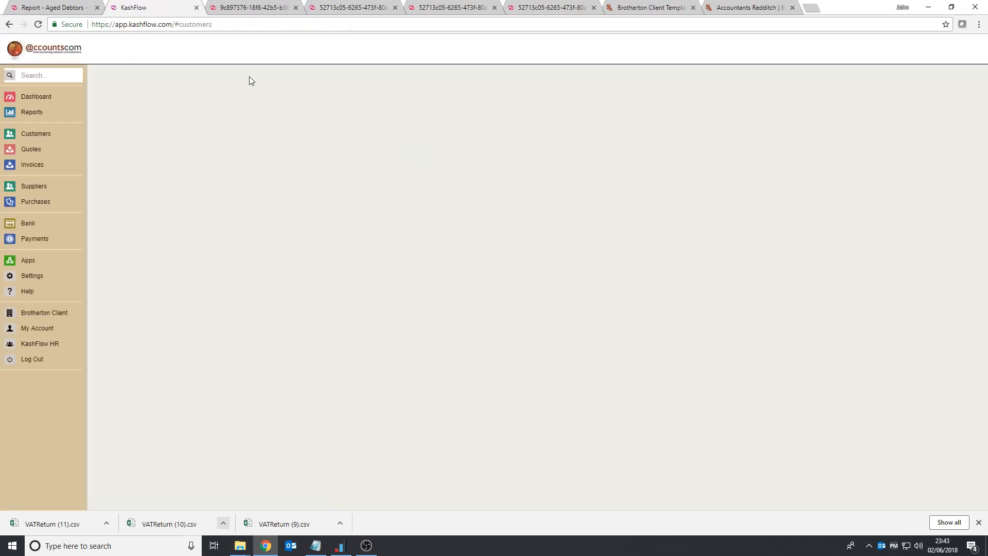